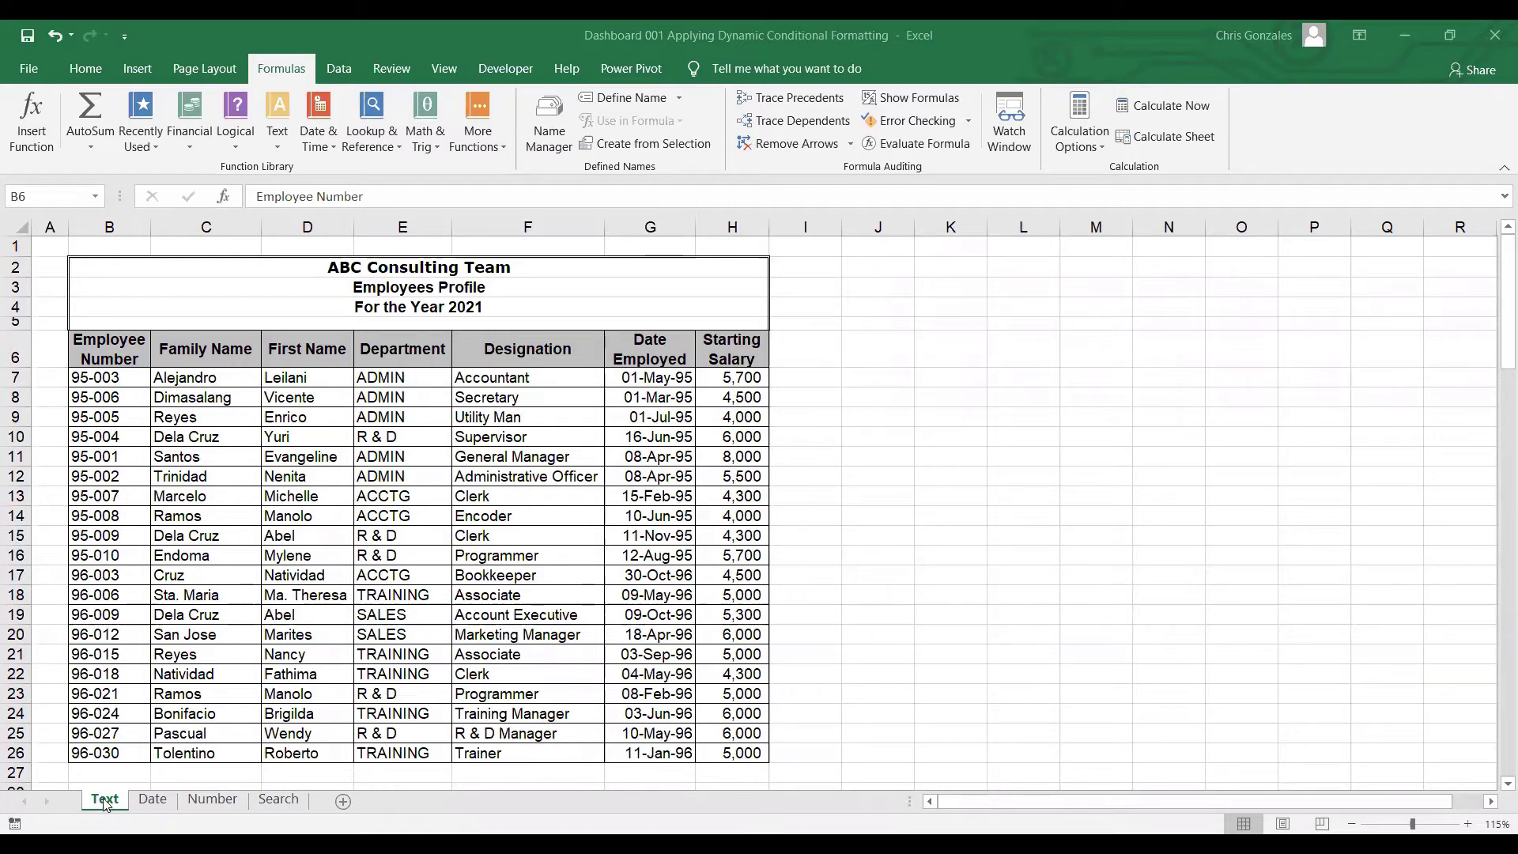
- Look through the Date, Number and Search worksheets
{"action": "left_click", "coordinate": [162, 806]}
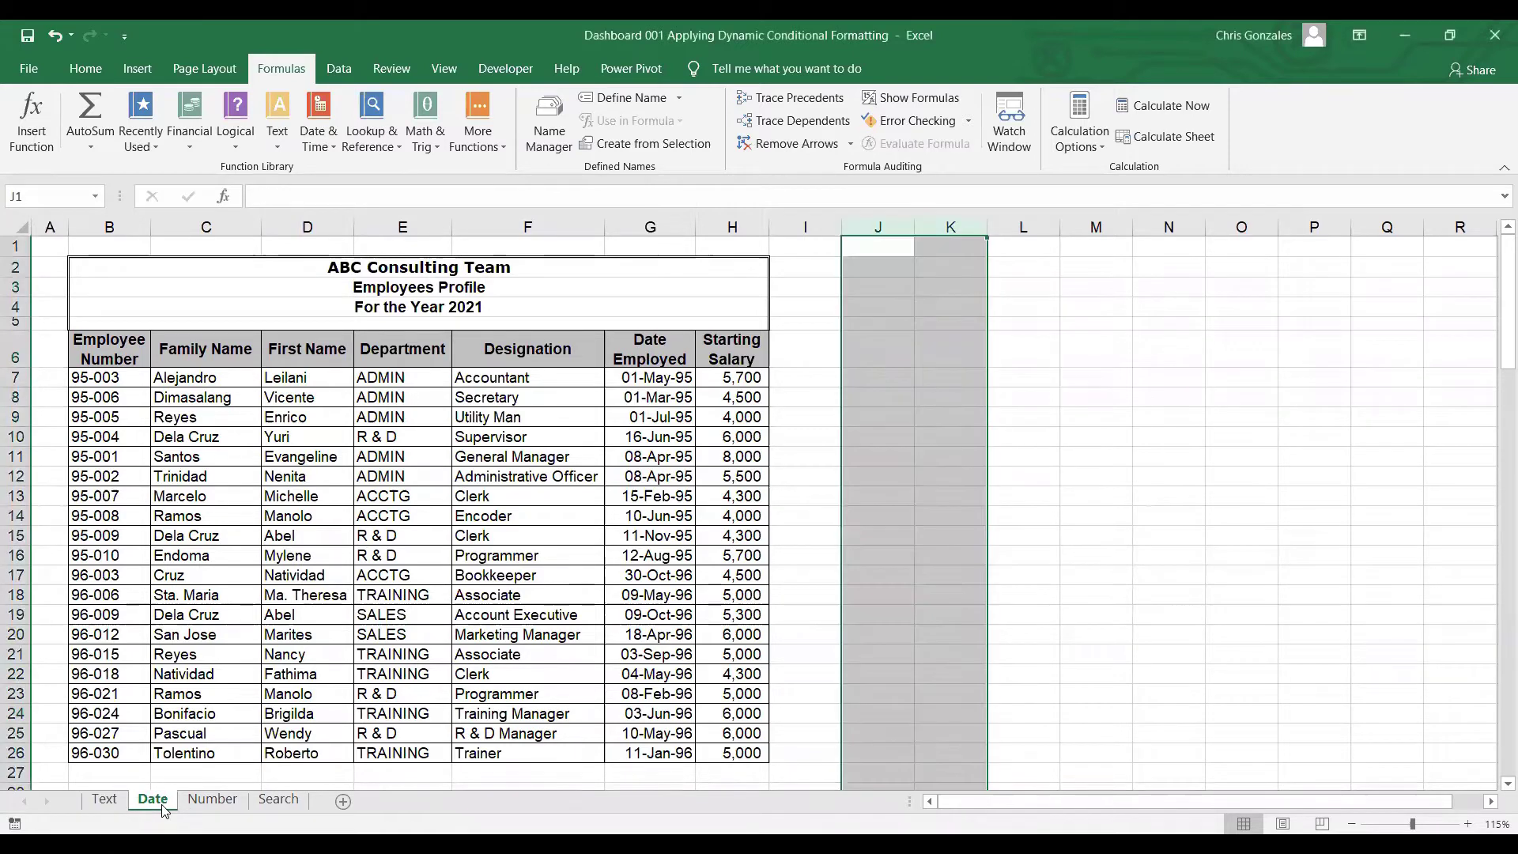
{"action": "left_click", "coordinate": [120, 350]}
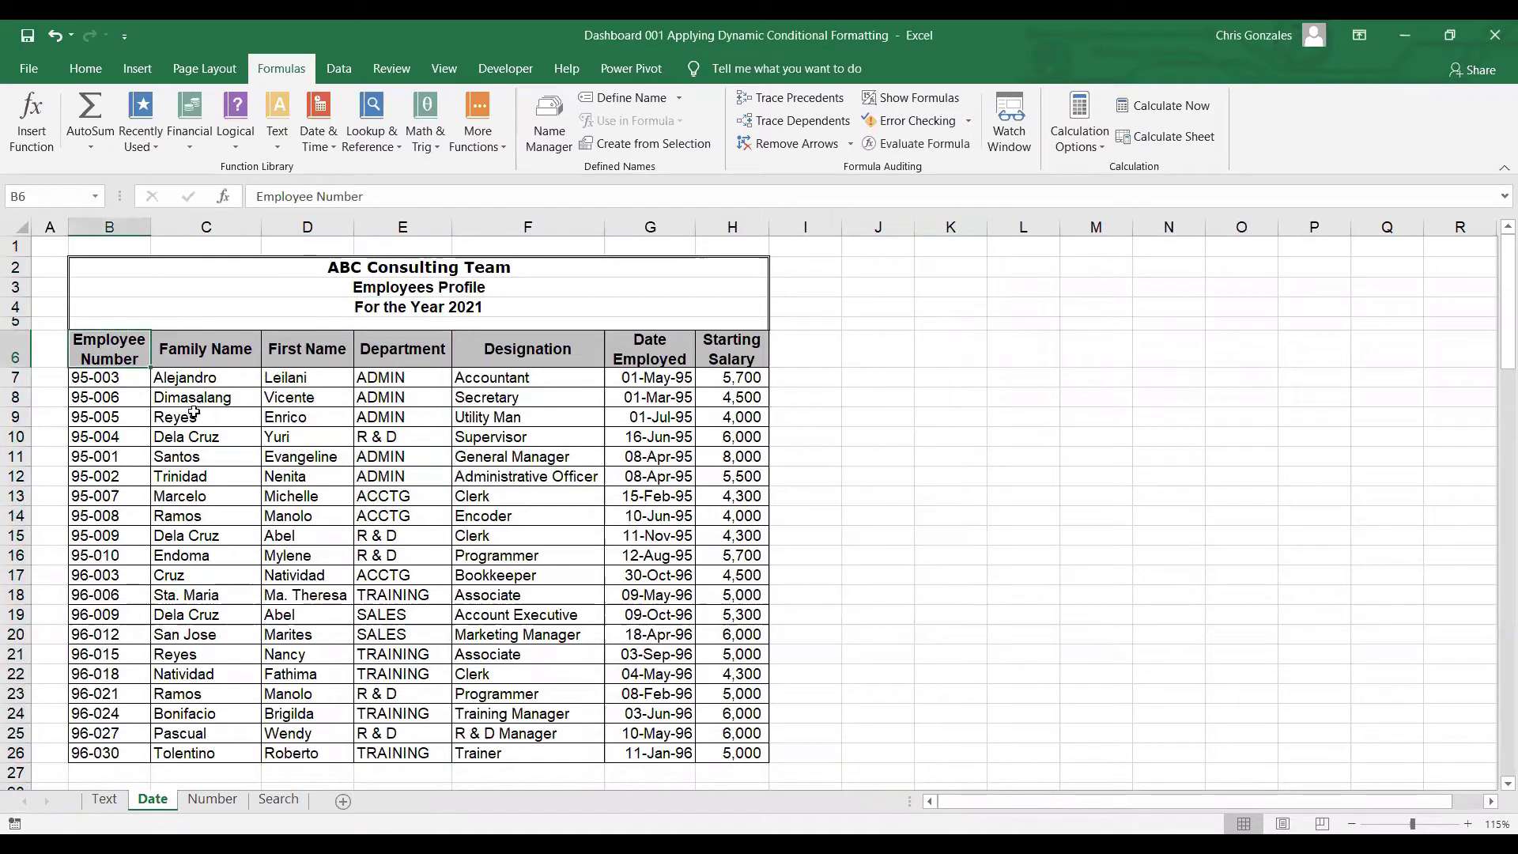
{"action": "left_click", "coordinate": [212, 799]}
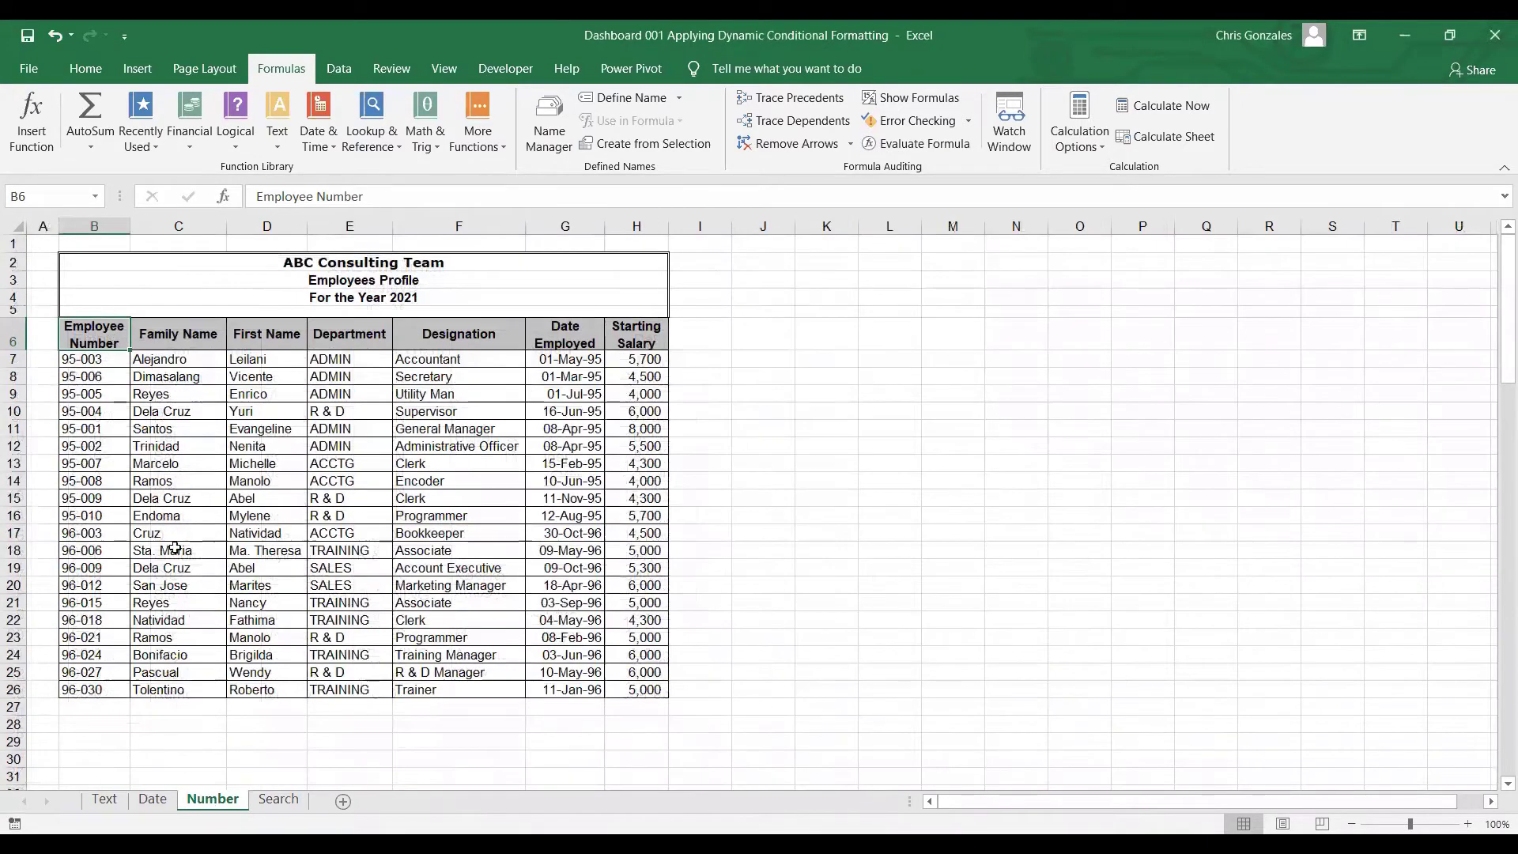
{"action": "left_click", "coordinate": [281, 799]}
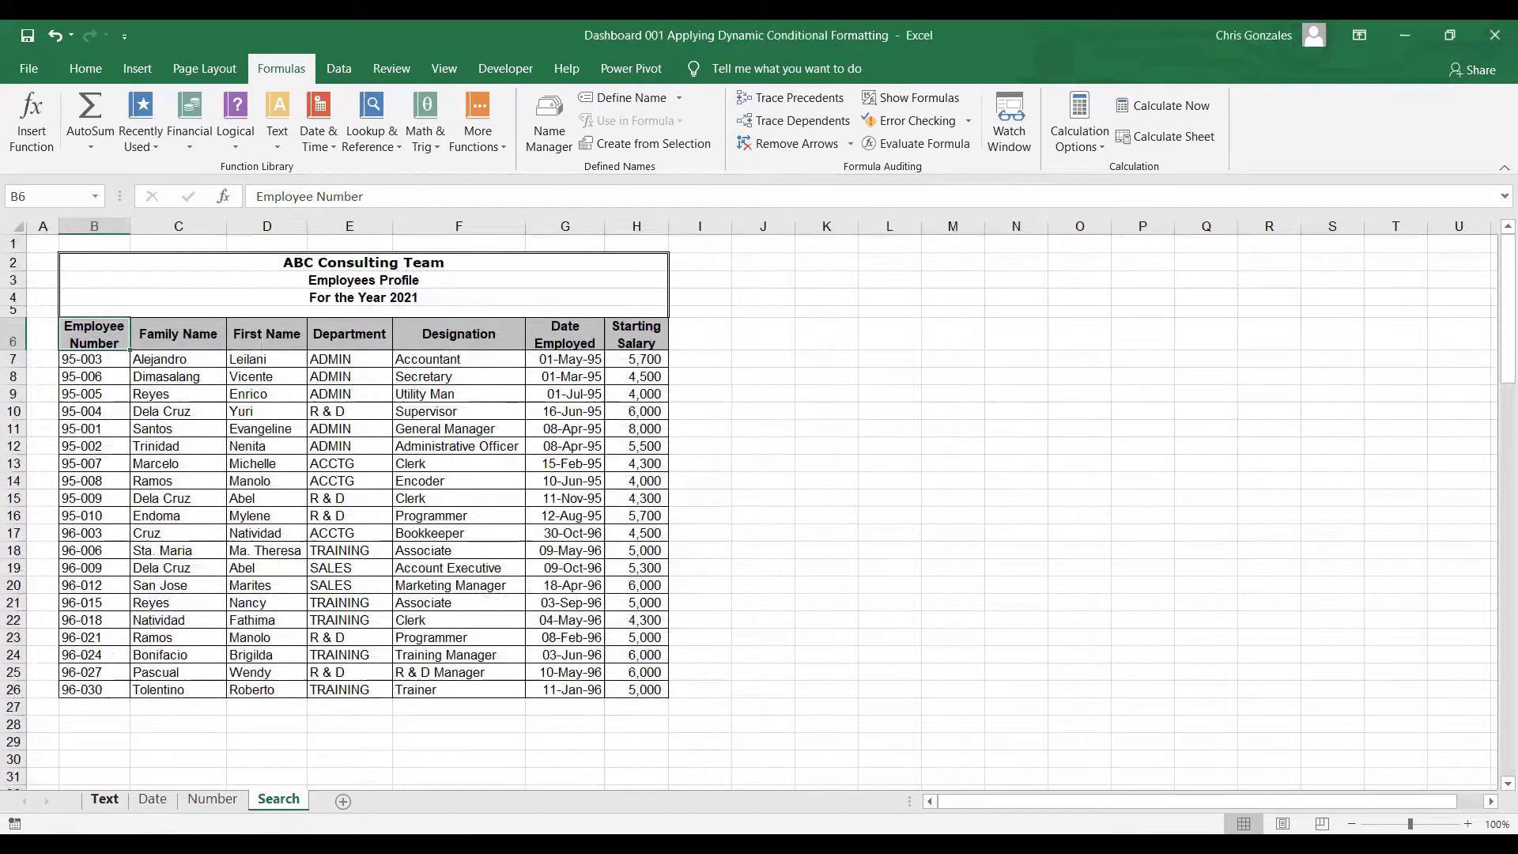
- On the Text sheet, copy the Department header into J6 and fit column J's width to it
{"action": "left_click", "coordinate": [105, 800]}
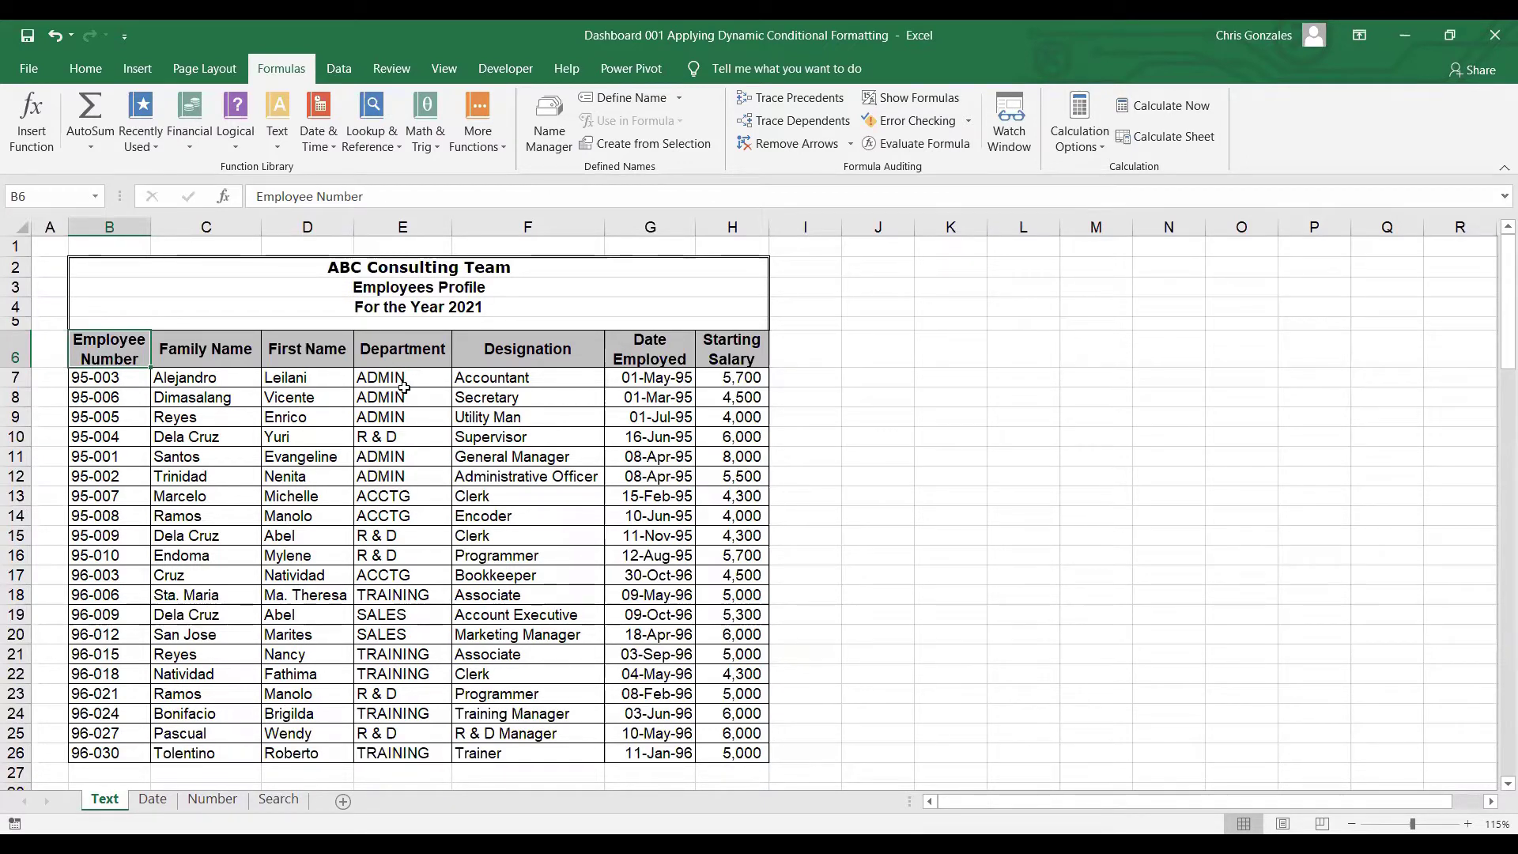
{"action": "left_click", "coordinate": [391, 356]}
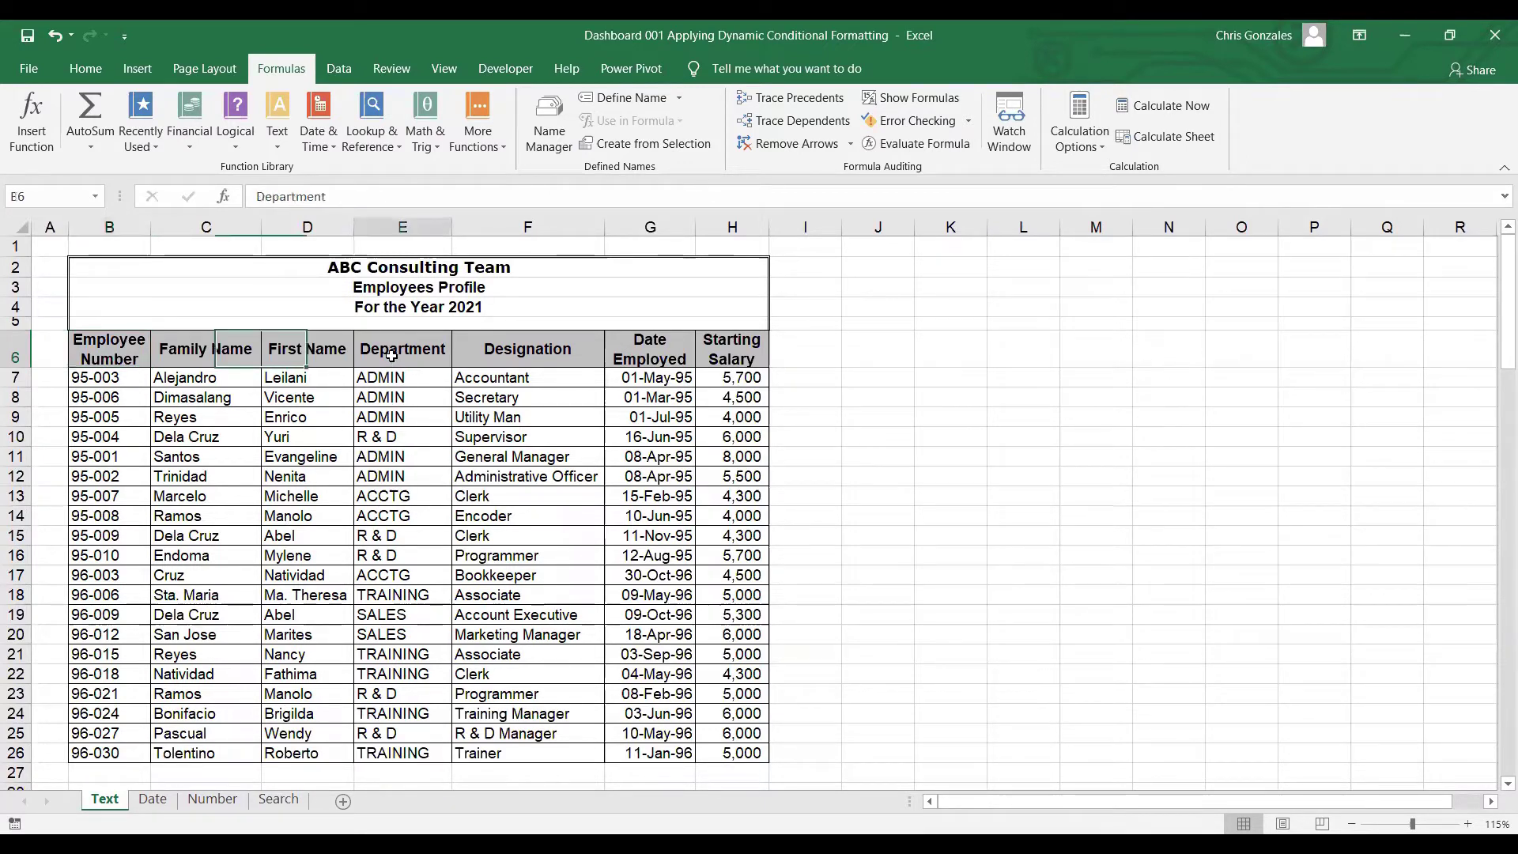
{"action": "key", "text": "ctrl+c"}
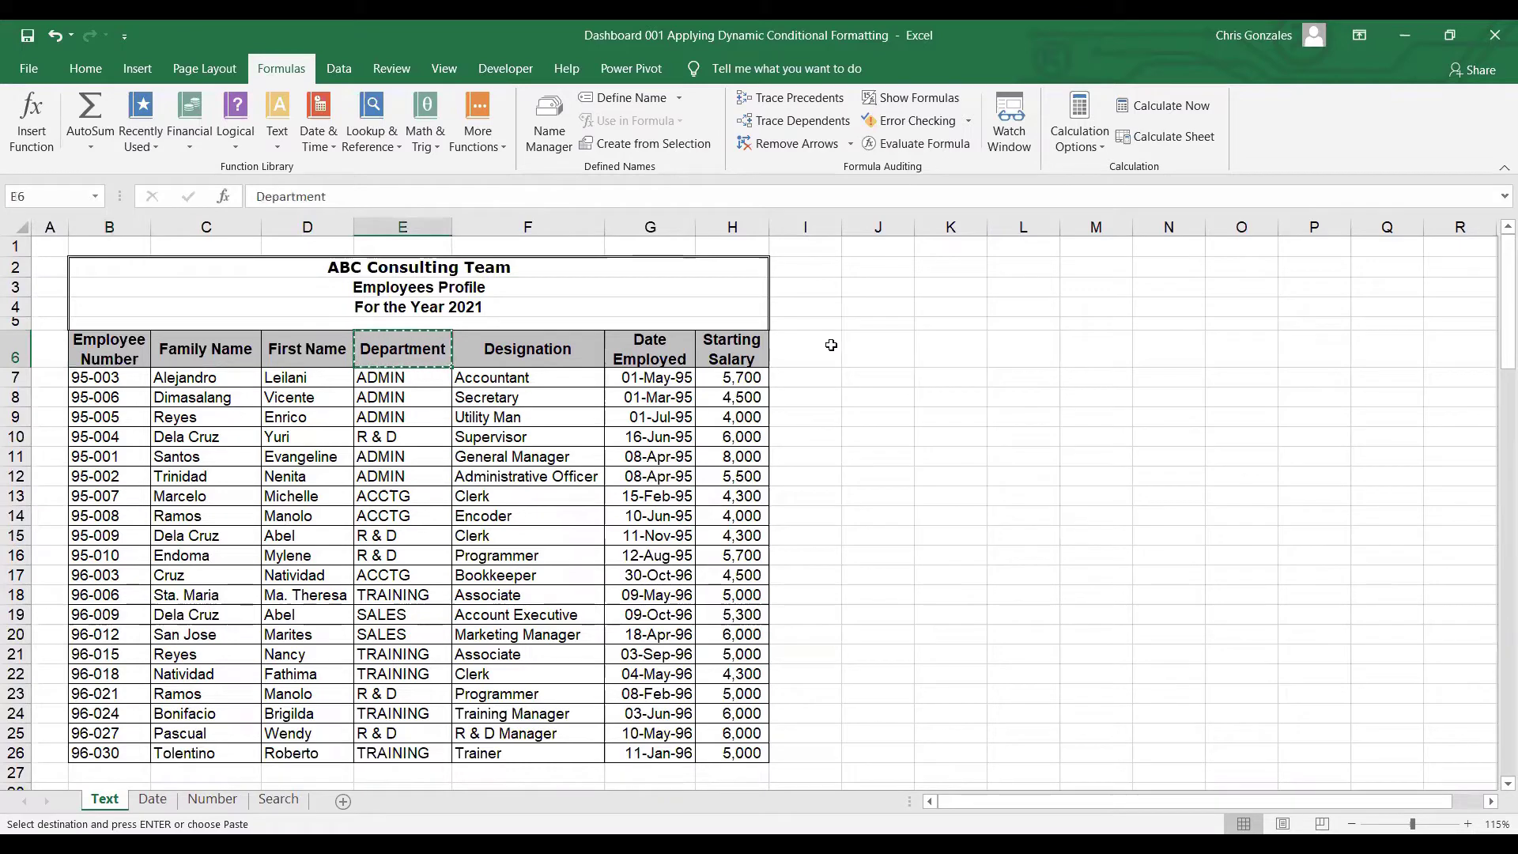
{"action": "left_click", "coordinate": [875, 346]}
{"action": "key", "text": "ctrl+v"}
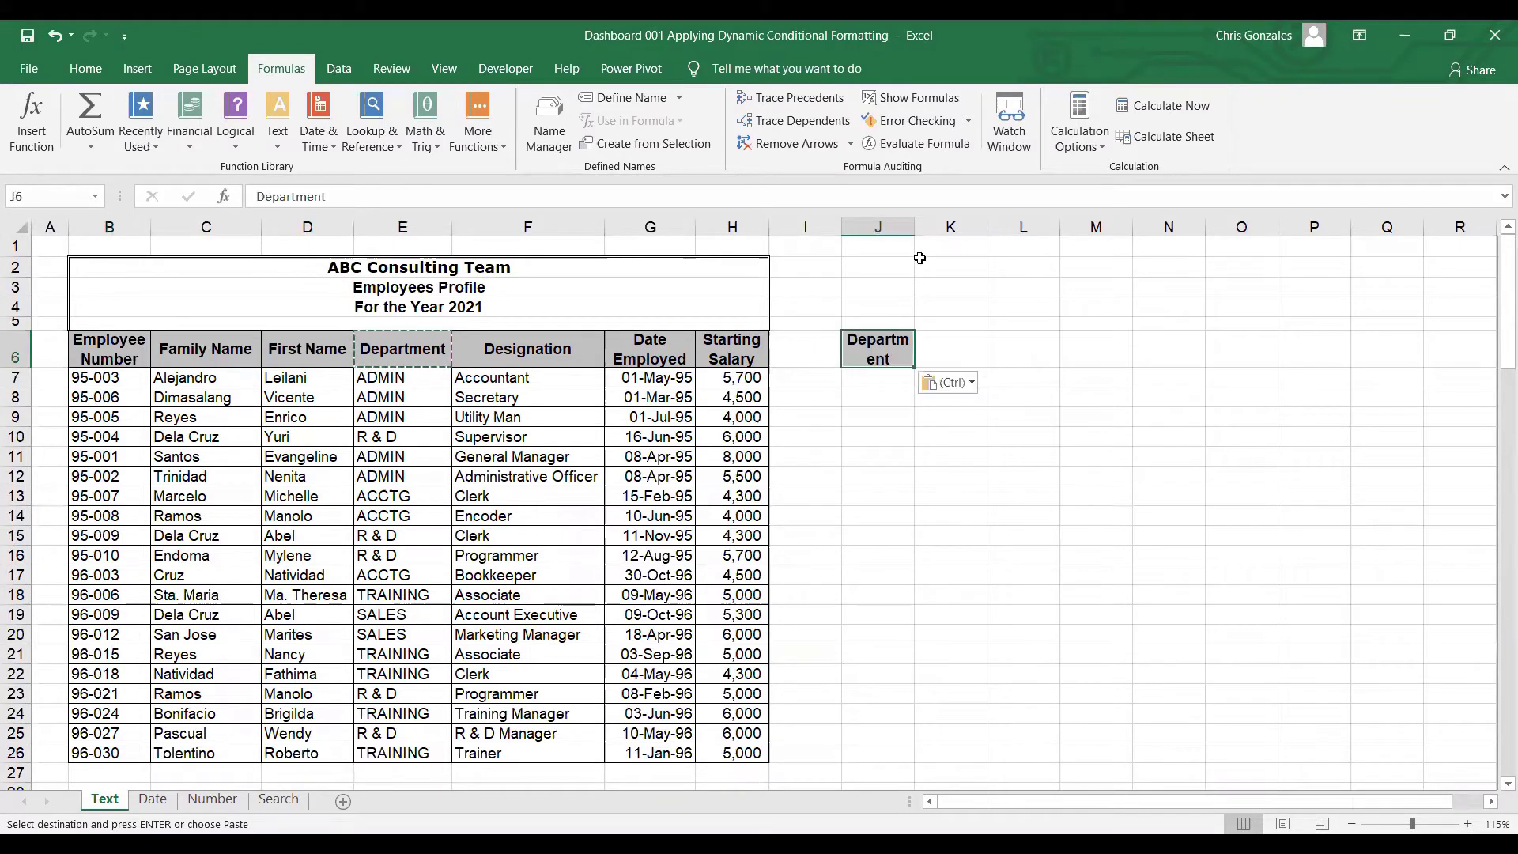
{"action": "double_click", "coordinate": [915, 224]}
- Enter ADMIN in J7 beneath the copied Department header and name that cell DEPT
{"action": "left_click", "coordinate": [899, 374]}
{"action": "type", "text": "ADMIN"}
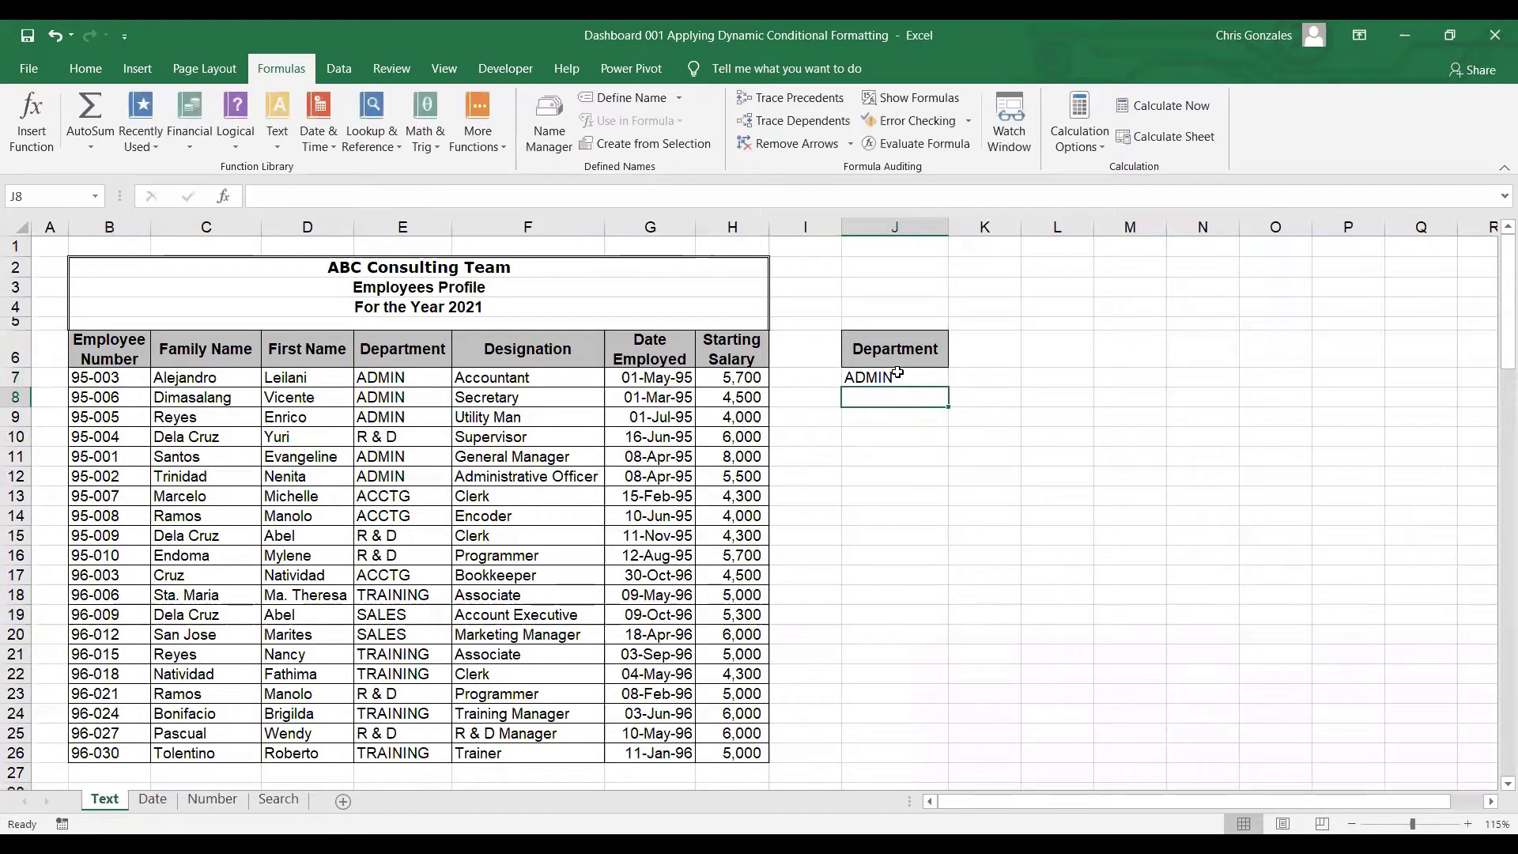
{"action": "key", "text": "ctrl+Return"}
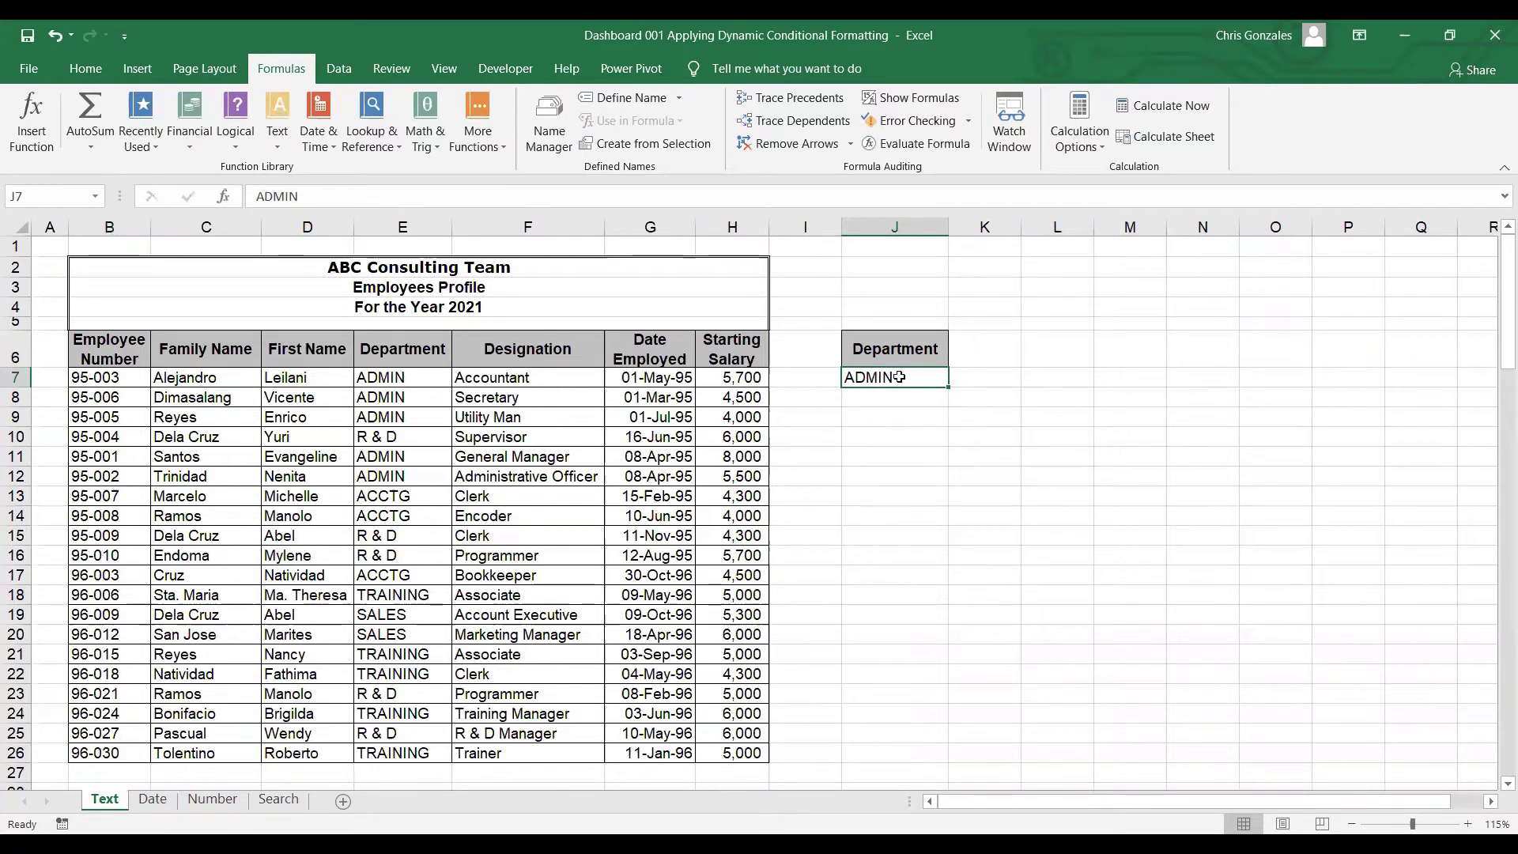
{"action": "left_click", "coordinate": [60, 197]}
{"action": "type", "text": "DEPT"}
{"action": "key", "text": "Return"}
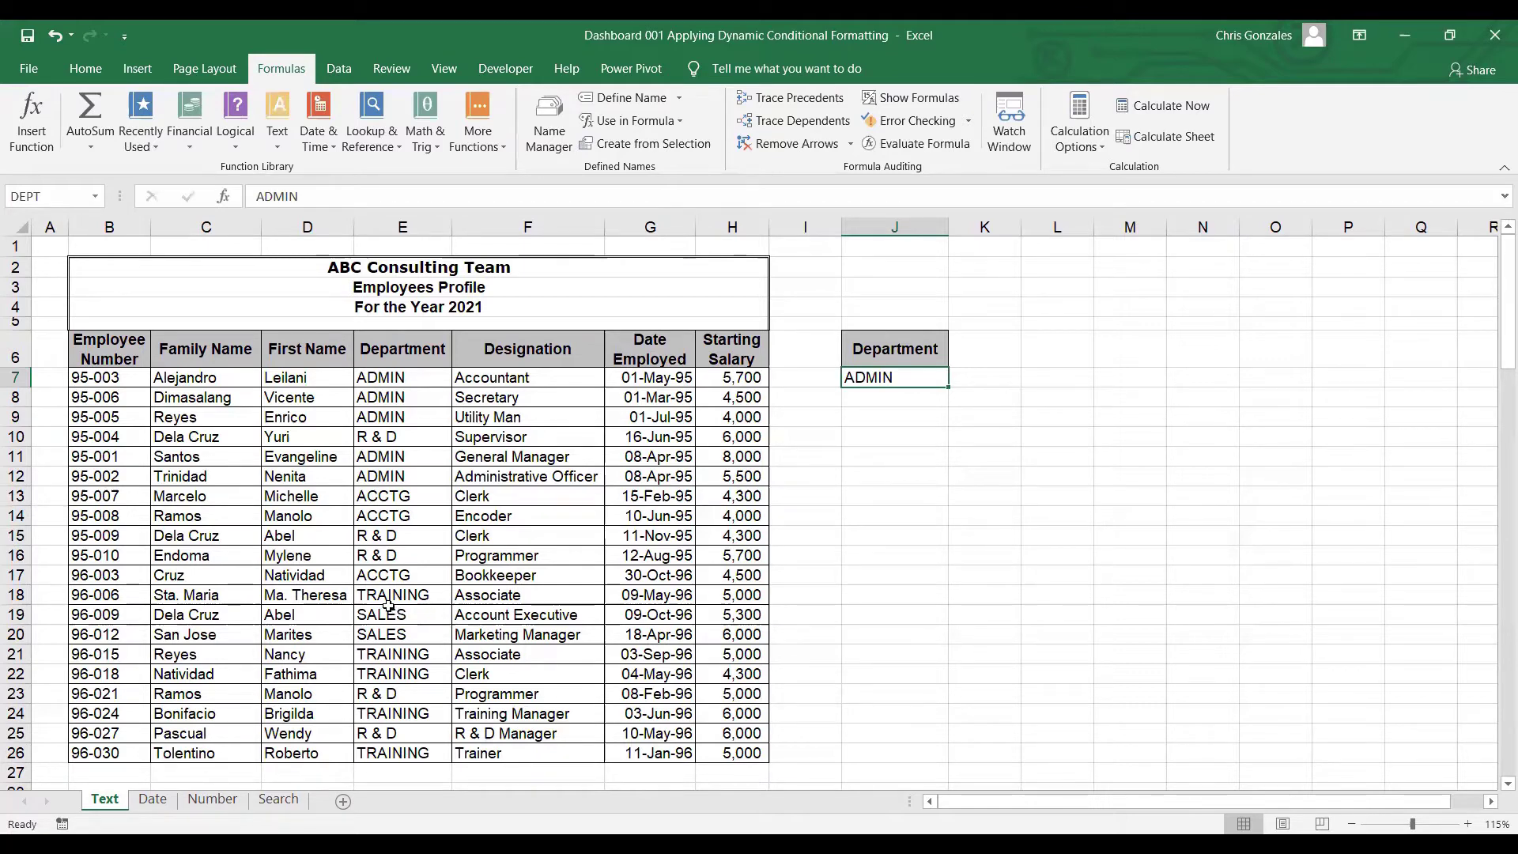
- Start a new conditional formatting rule for the employee records B7:H26 that uses a formula to determine which cells to format
{"action": "left_click", "coordinate": [96, 377]}
{"action": "left_click_drag", "start_coordinate": [96, 378], "coordinate": [700, 671]}
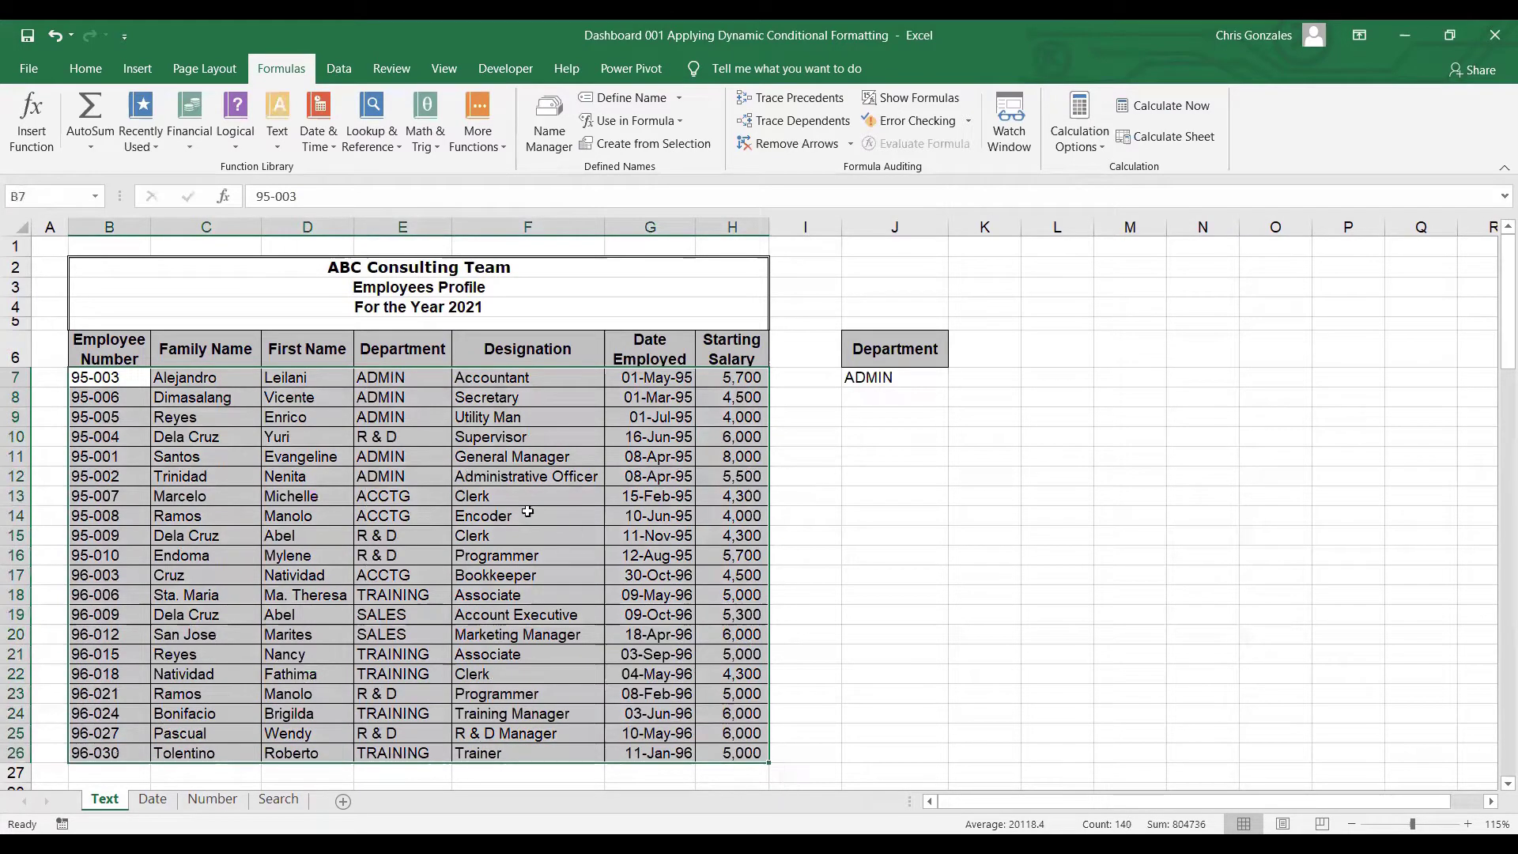
{"action": "left_click", "coordinate": [86, 69]}
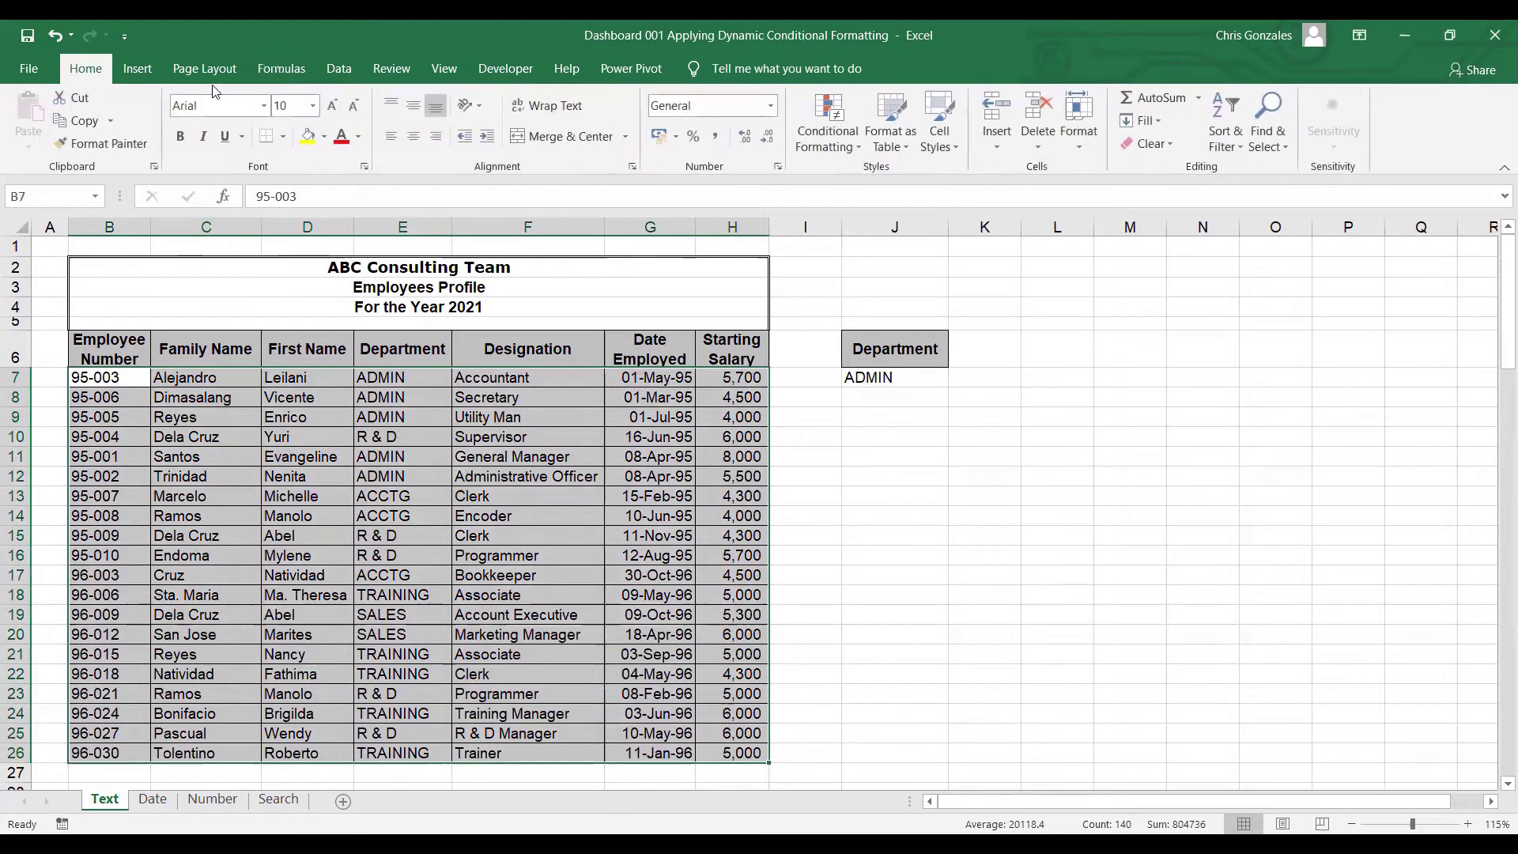
{"action": "left_click", "coordinate": [850, 152]}
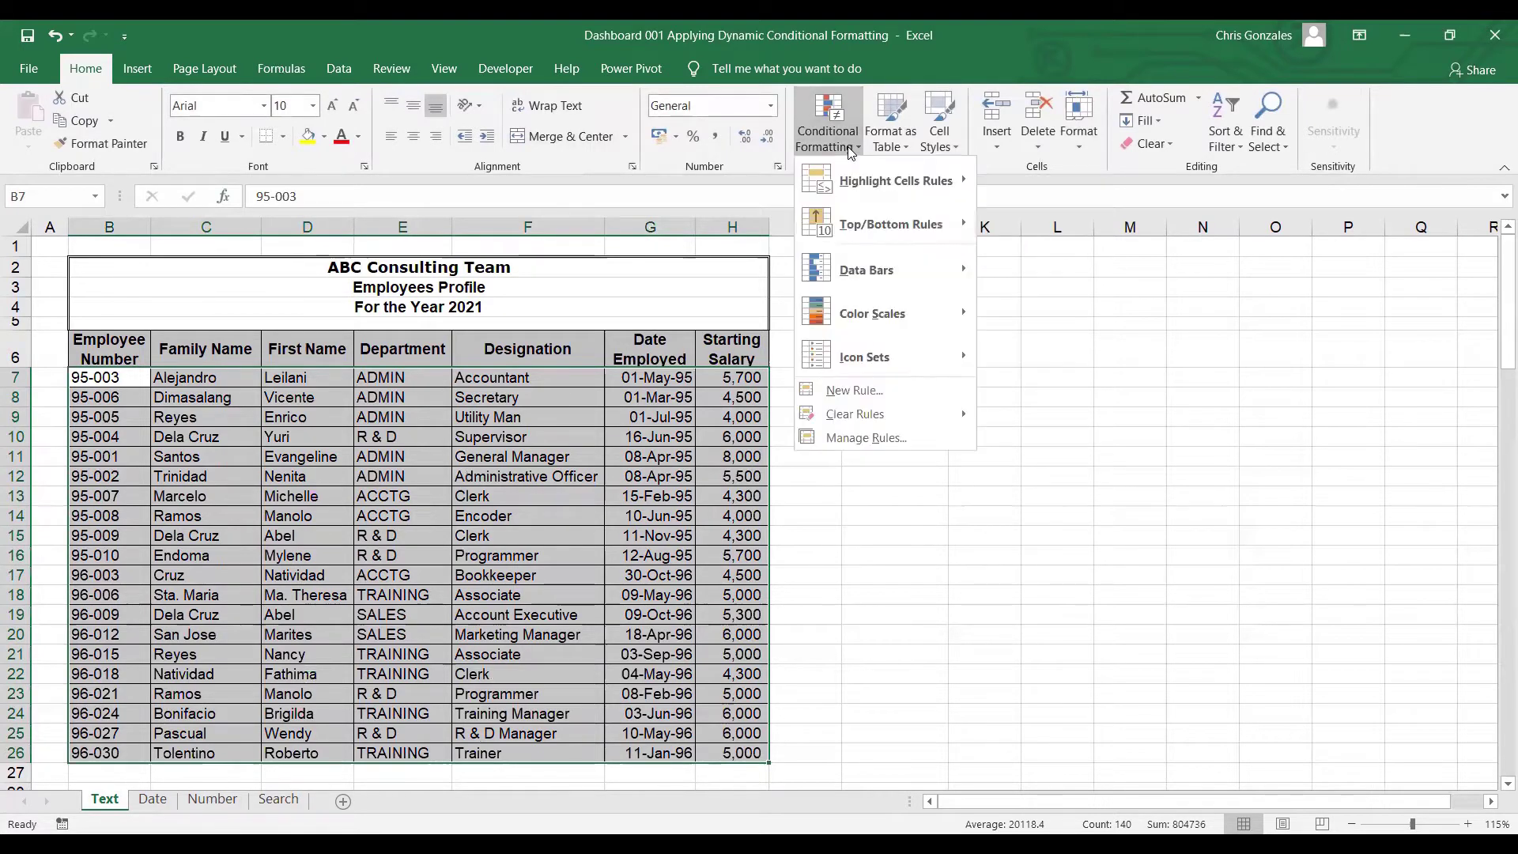
{"action": "left_click", "coordinate": [864, 397]}
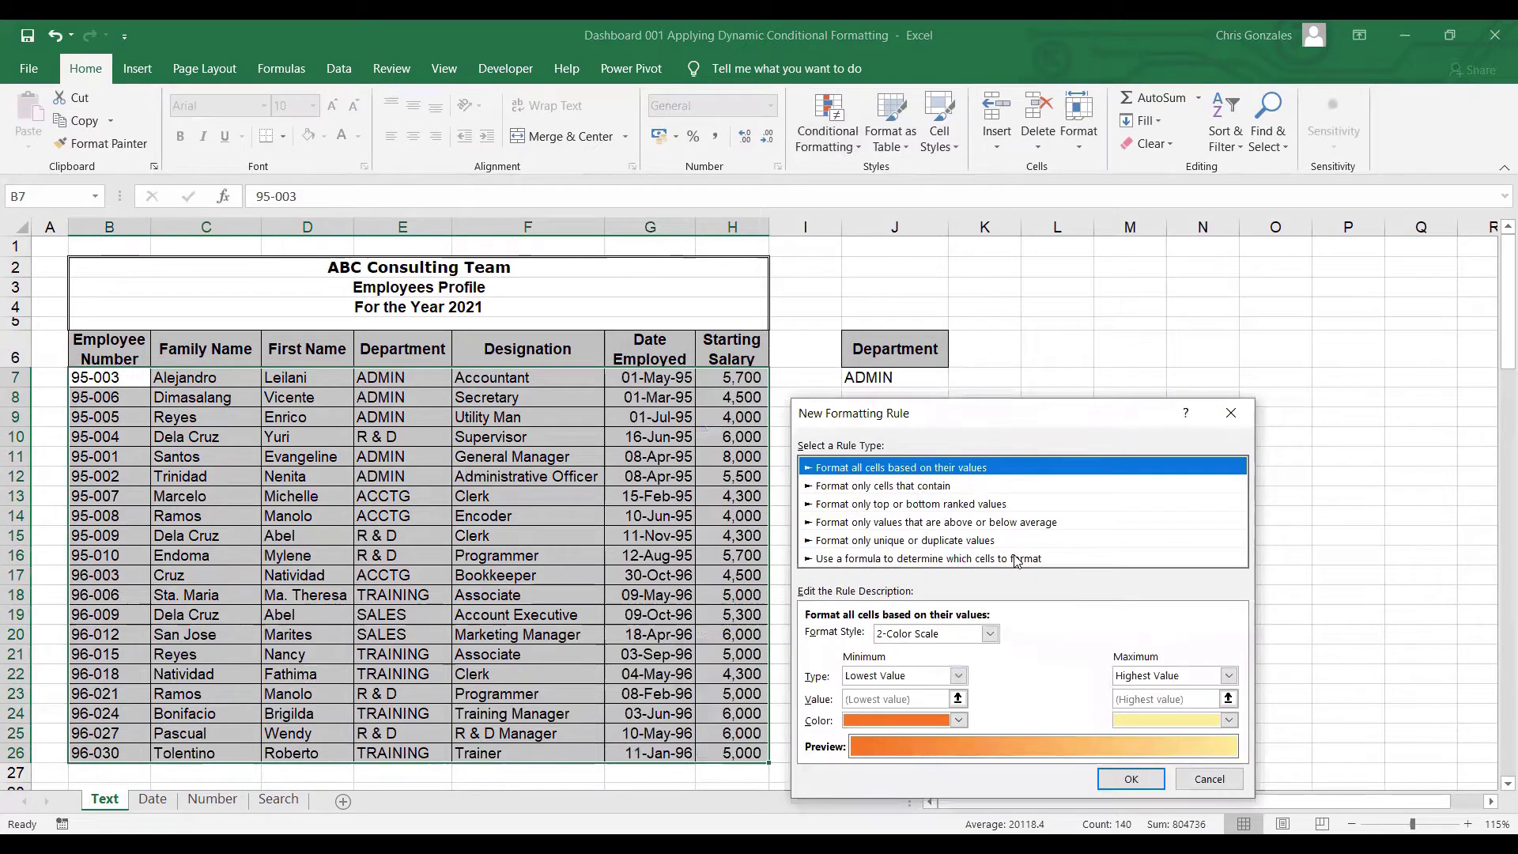
{"action": "left_click", "coordinate": [1016, 558]}
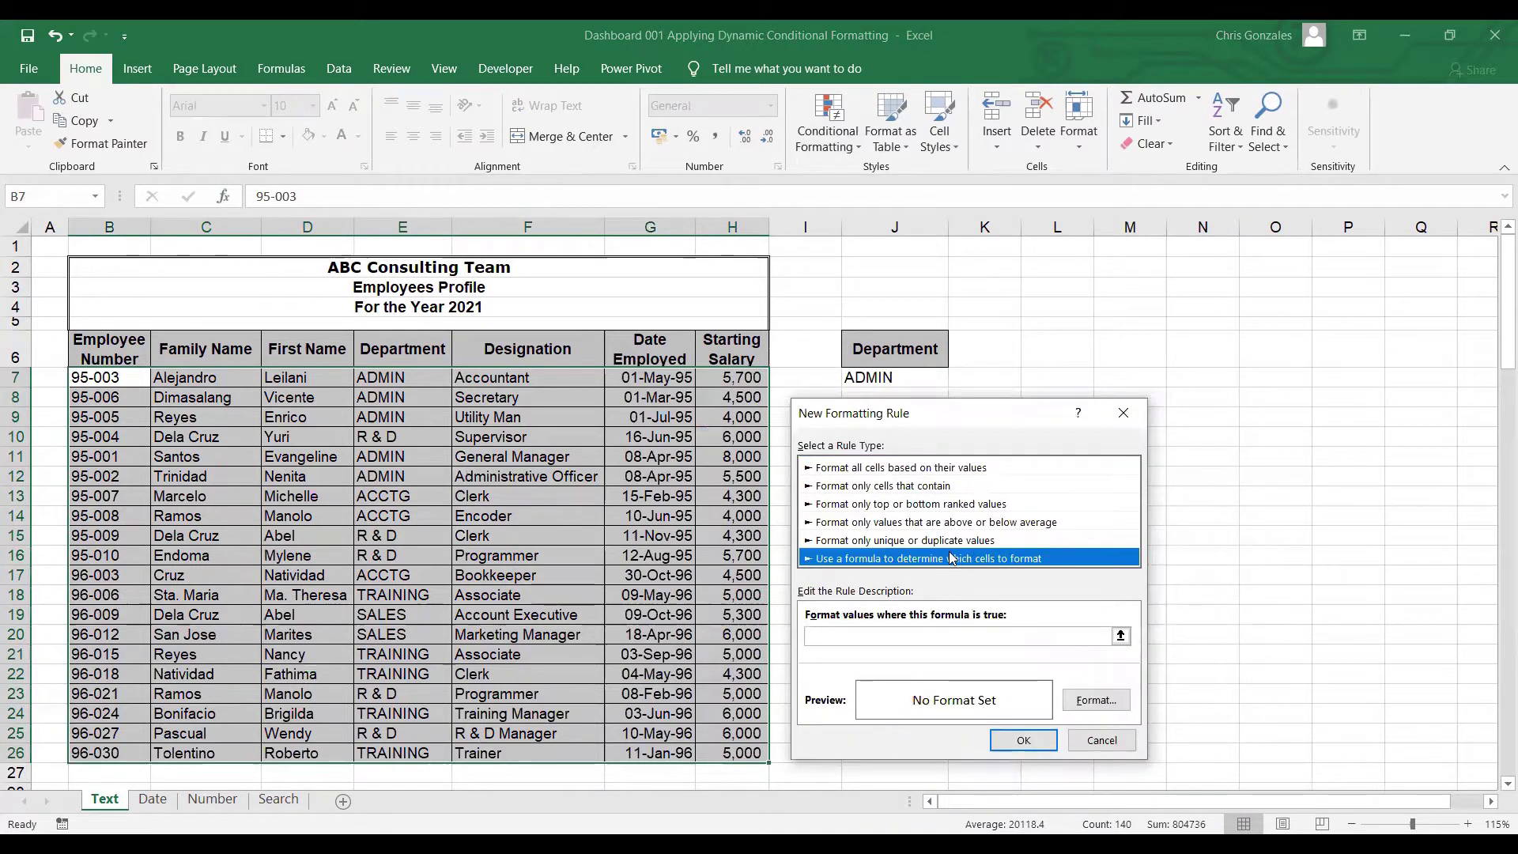
- Set the rule's formula to =$E7=DEPT, keeping only the column reference absolute
{"action": "left_click", "coordinate": [903, 637]}
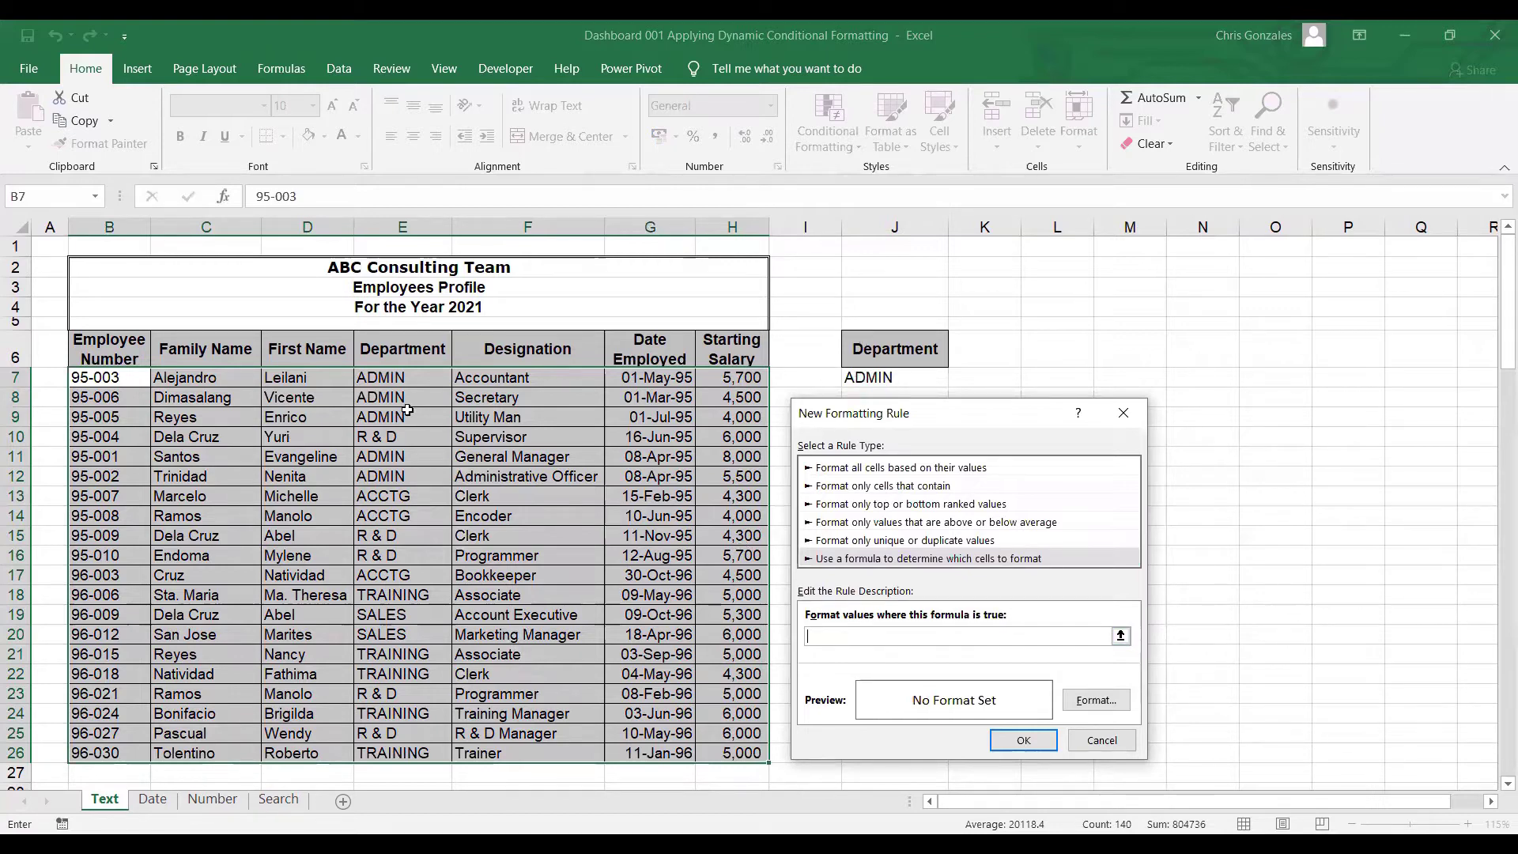
{"action": "type", "text": "="}
{"action": "left_click", "coordinate": [401, 379]}
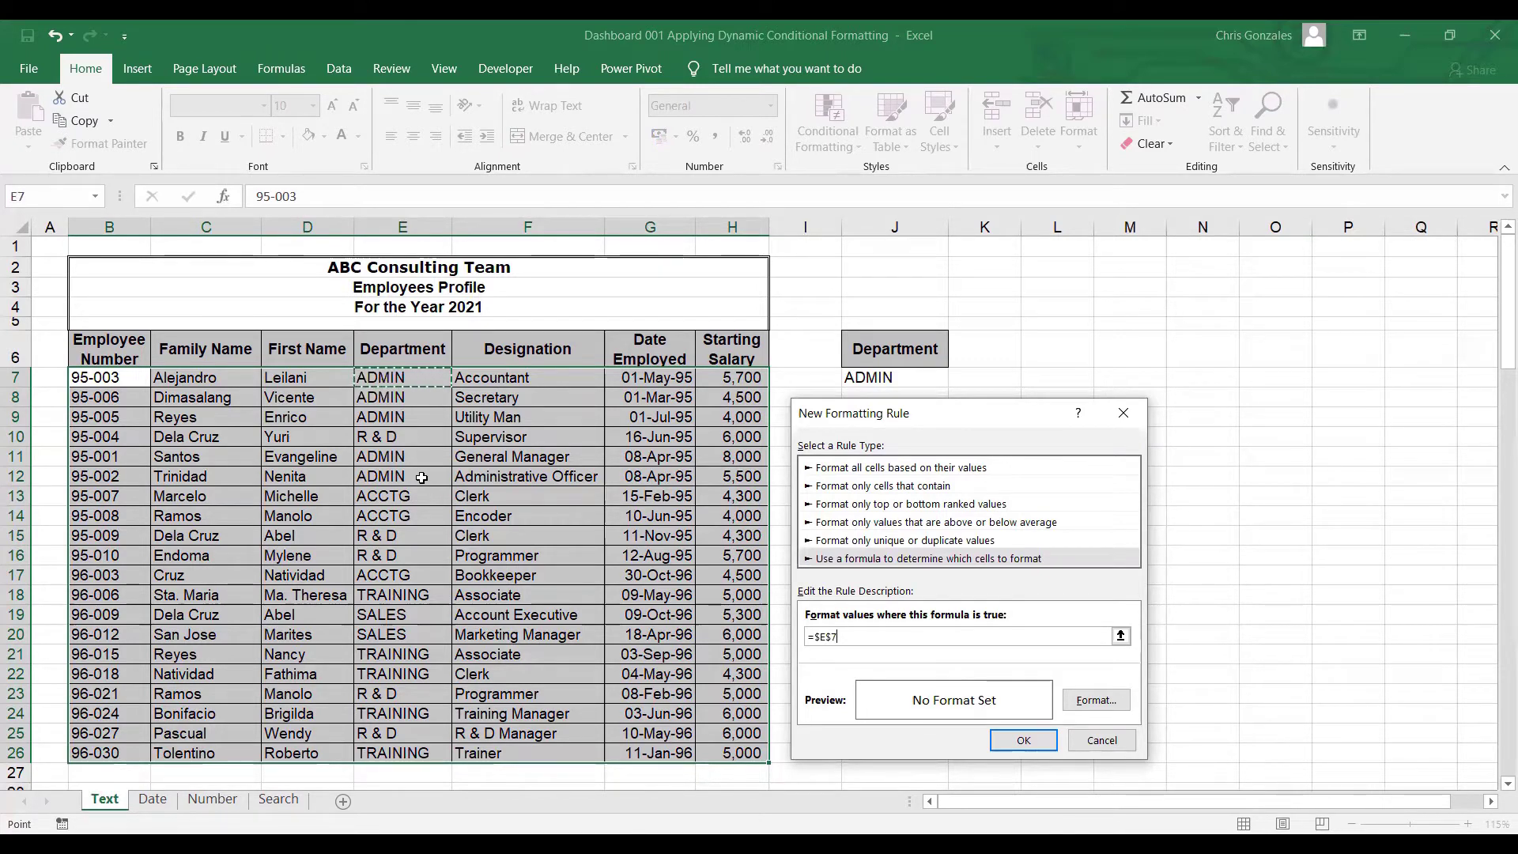
{"action": "left_click", "coordinate": [836, 635]}
{"action": "key", "text": "Left"}
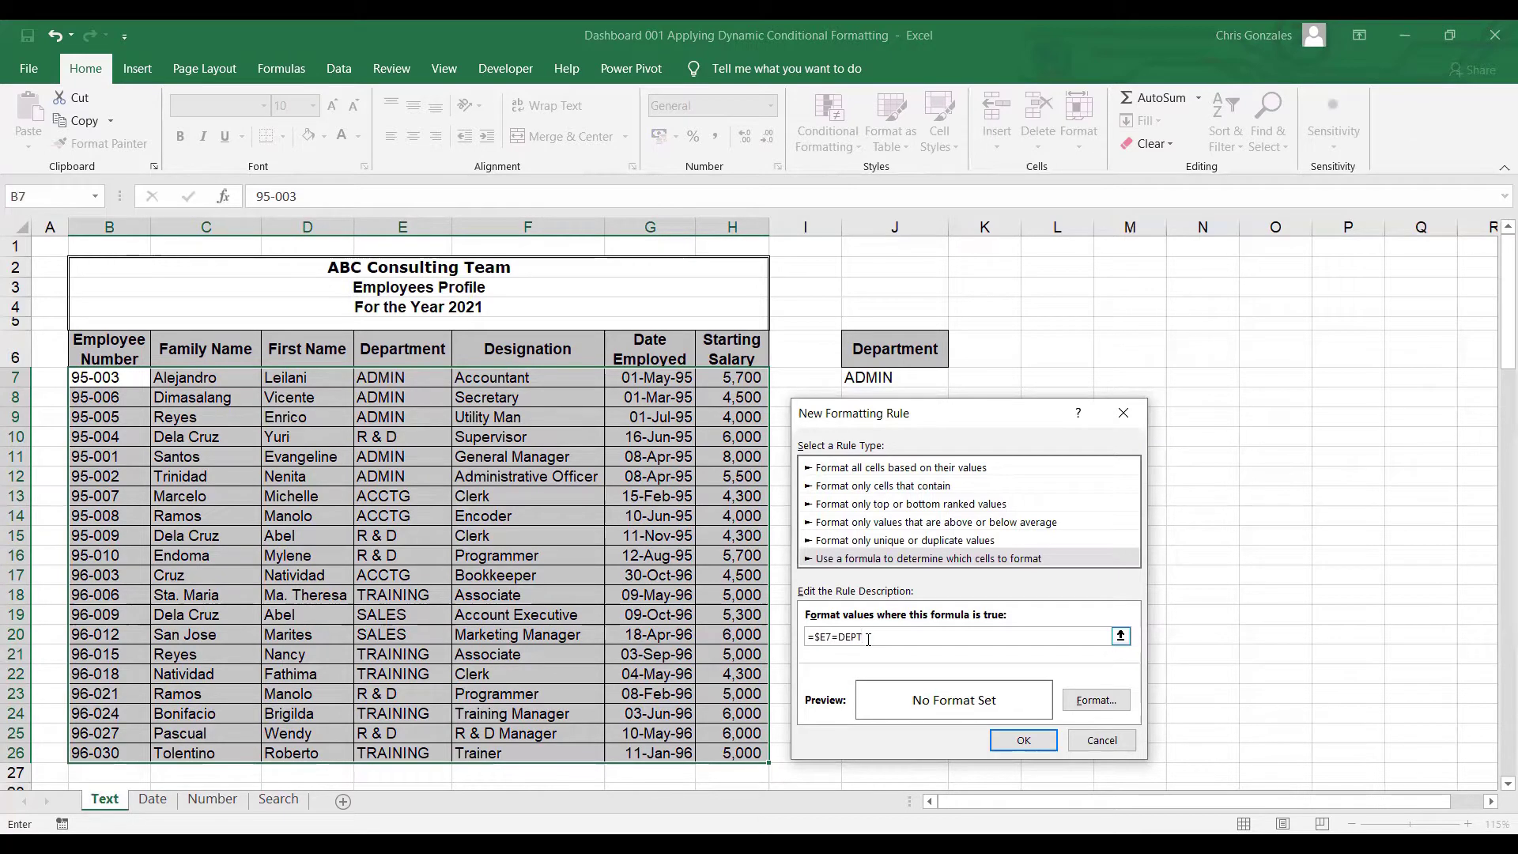
- Give the rule a light blue background fill and apply it to the employee records
{"action": "left_click", "coordinate": [1122, 704]}
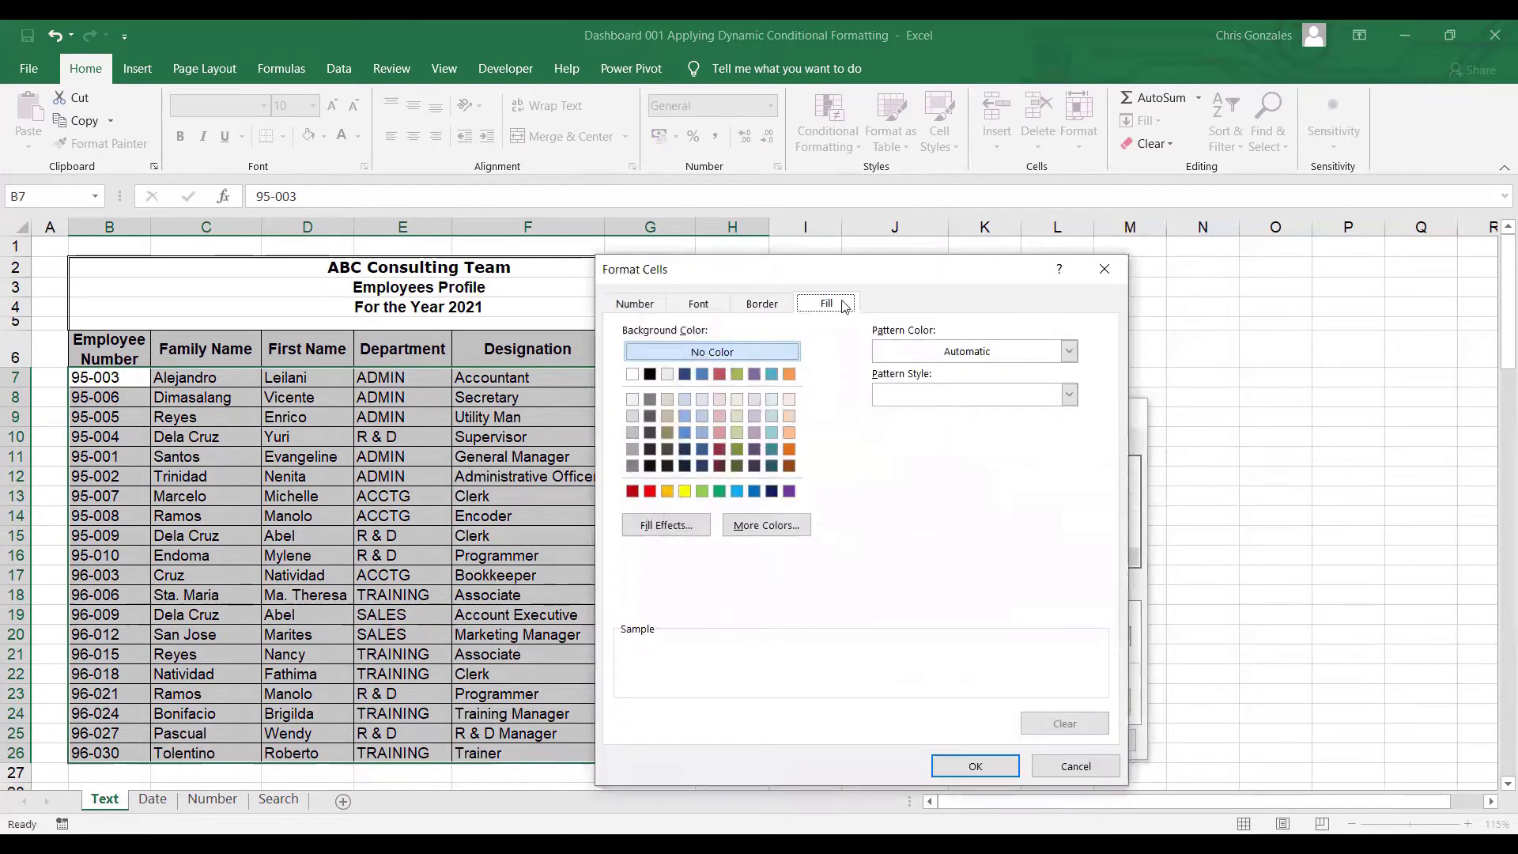
{"action": "left_click", "coordinate": [771, 416]}
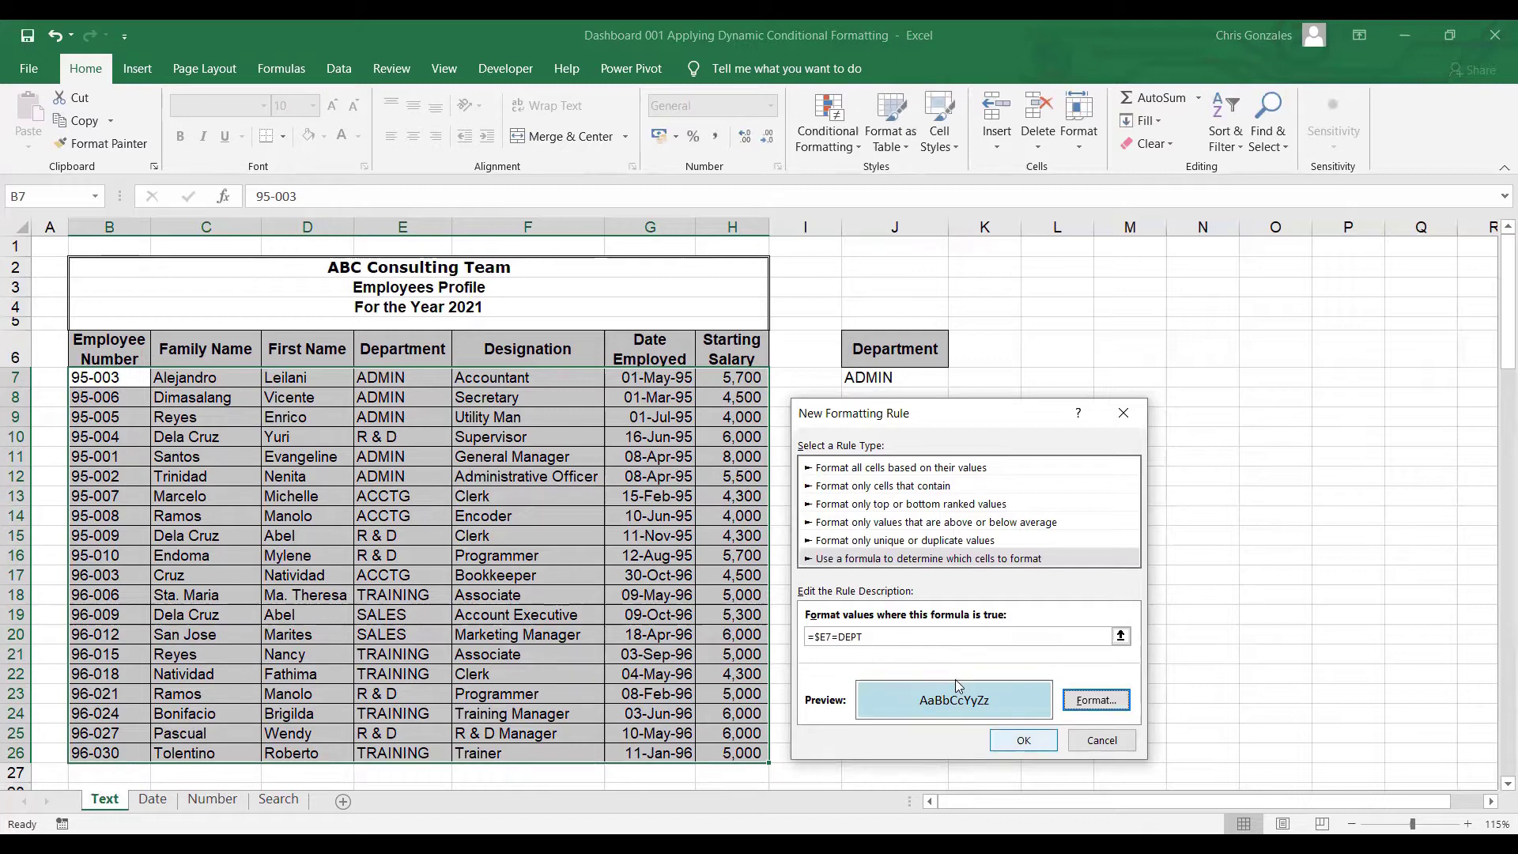
{"action": "key", "text": "Return"}
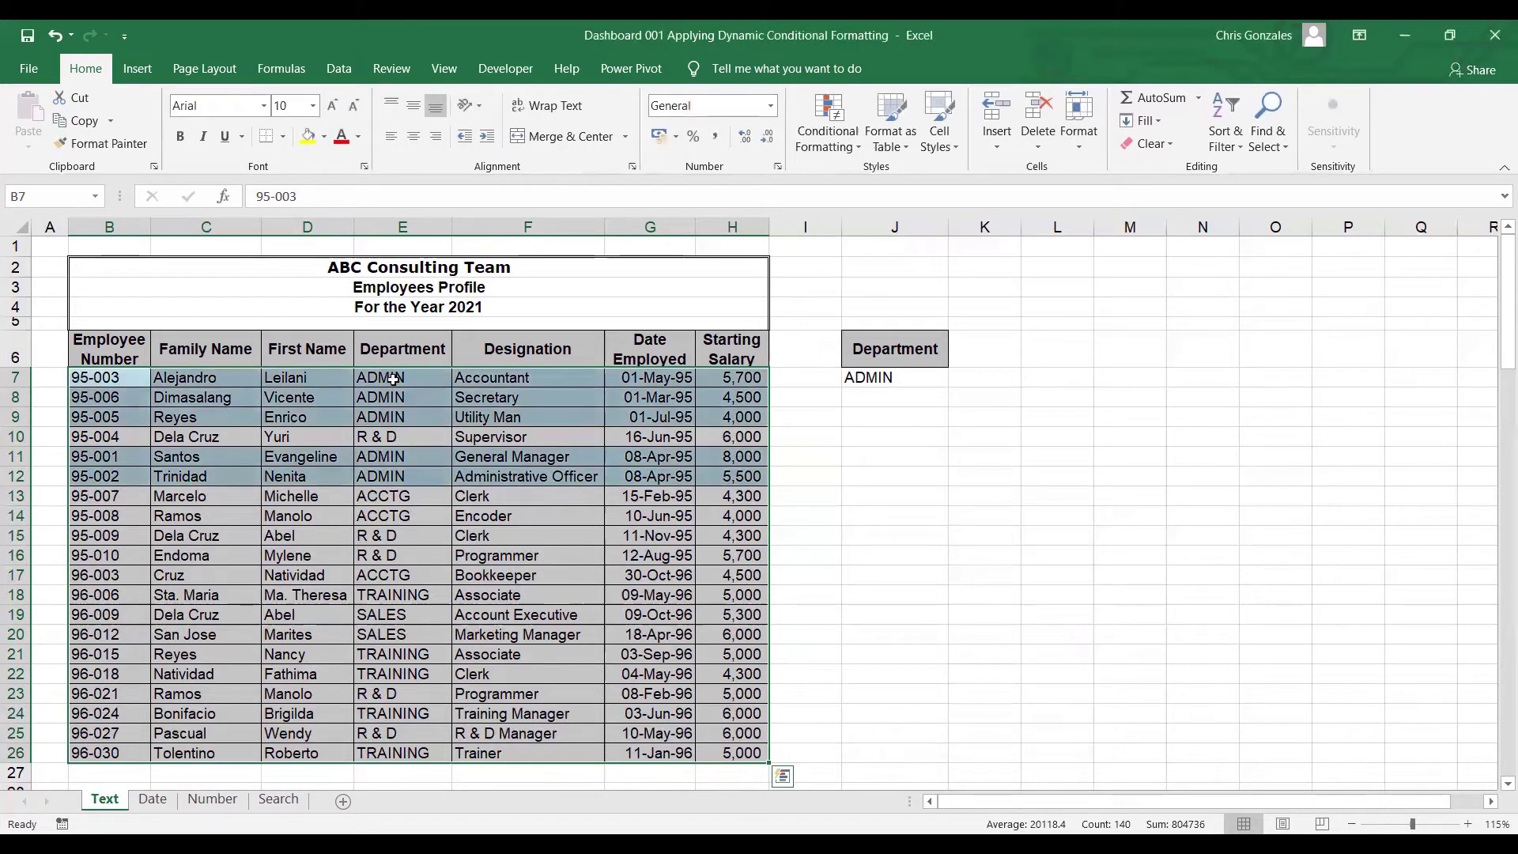
- Test the highlighting by setting the Department criterion in J7 to TRAINING and to SALES
{"action": "left_click", "coordinate": [899, 381]}
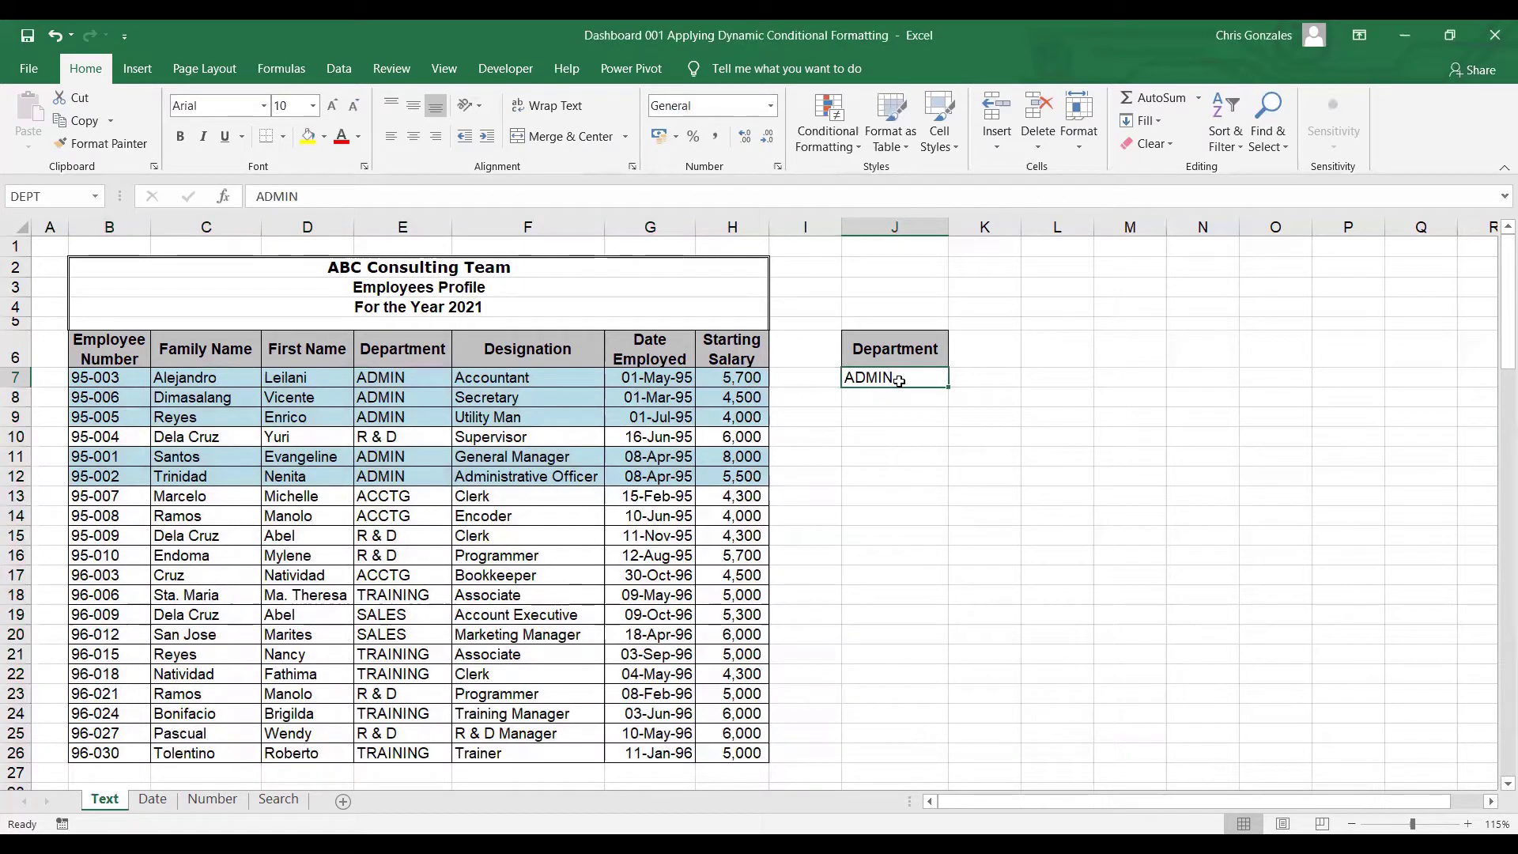
{"action": "type", "text": "TRAINING"}
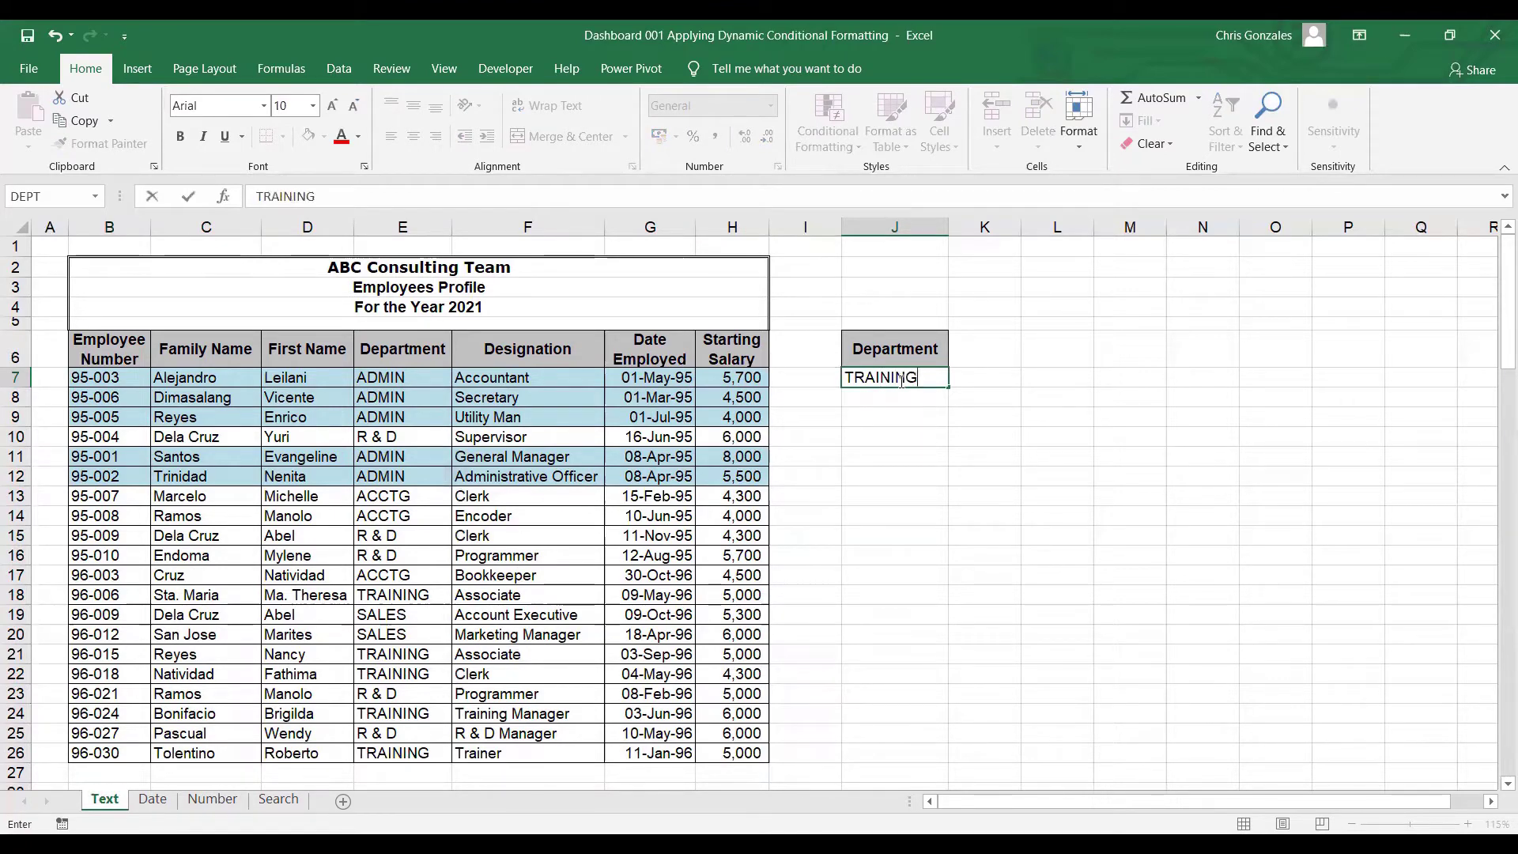
{"action": "key", "text": "Return"}
{"action": "left_click", "coordinate": [899, 381]}
{"action": "type", "text": "SALES"}
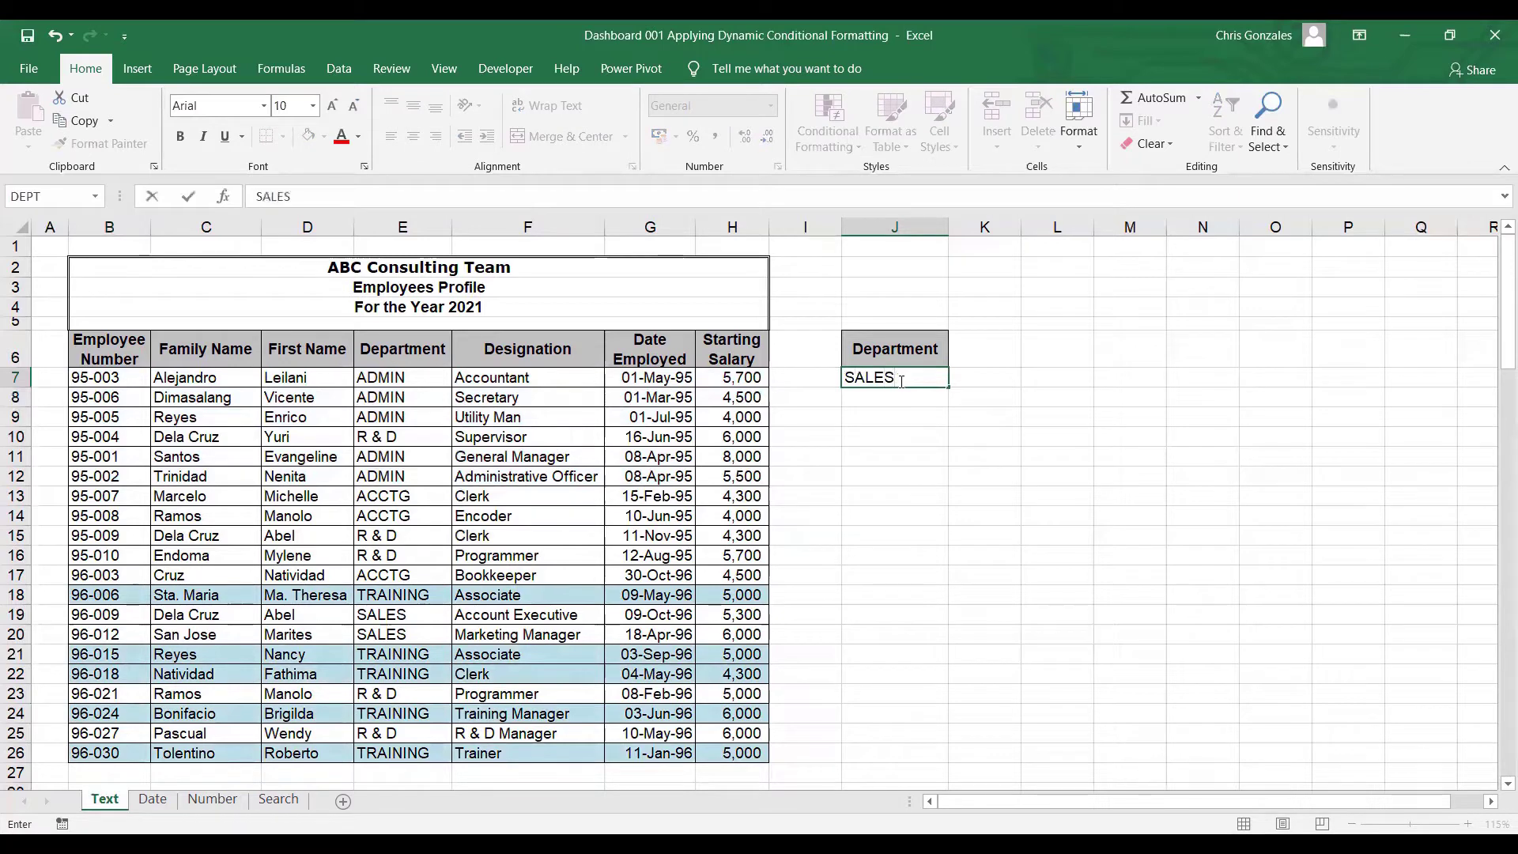
{"action": "key", "text": "Return"}
- Test the highlighting with R & D and with ACCTG as the Department criterion in J7
{"action": "left_click", "coordinate": [900, 381]}
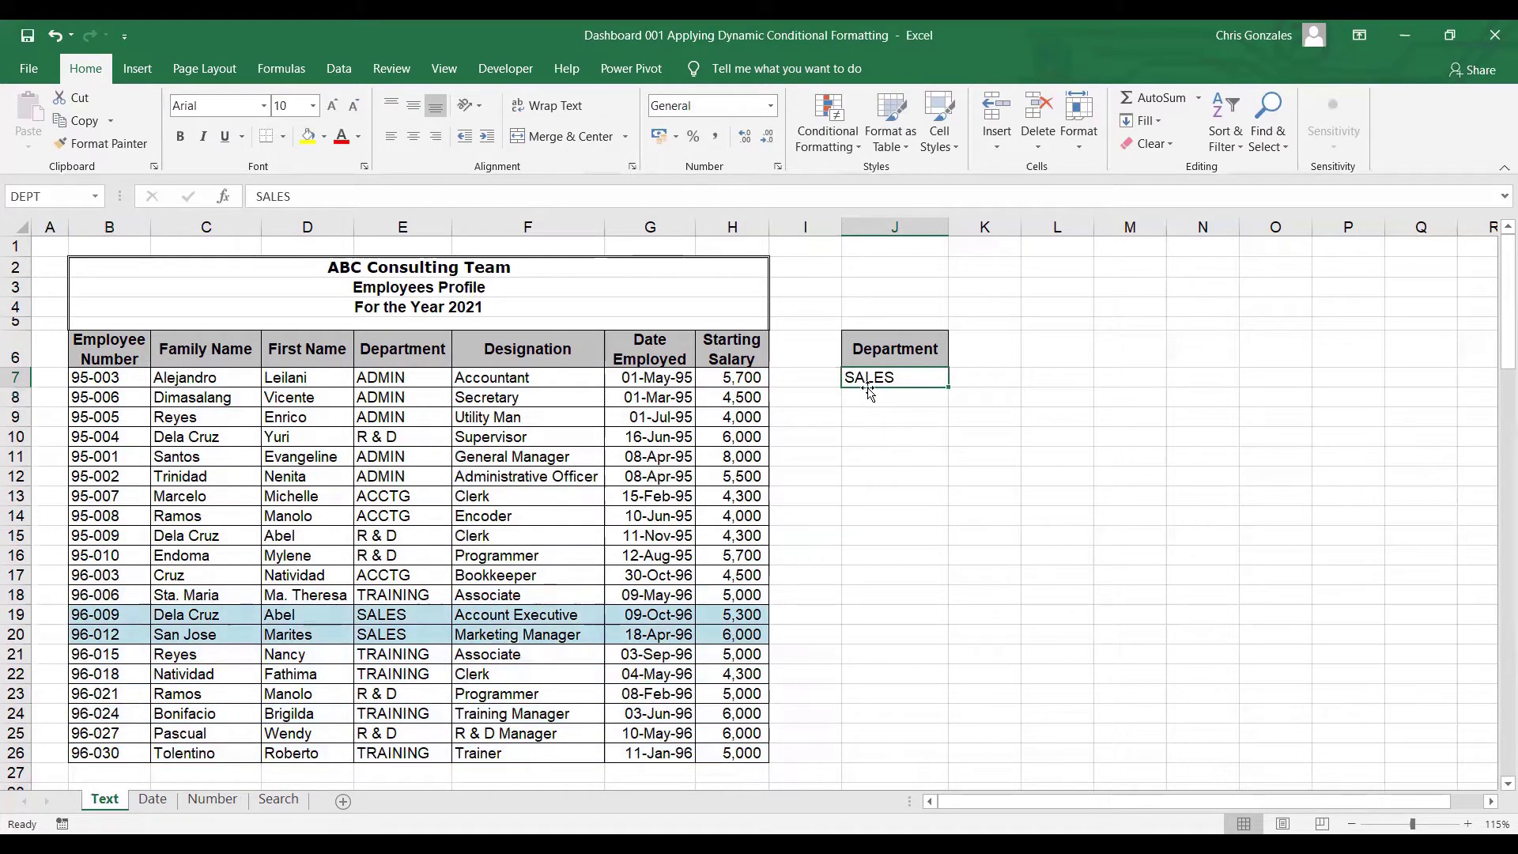
{"action": "type", "text": "R & D"}
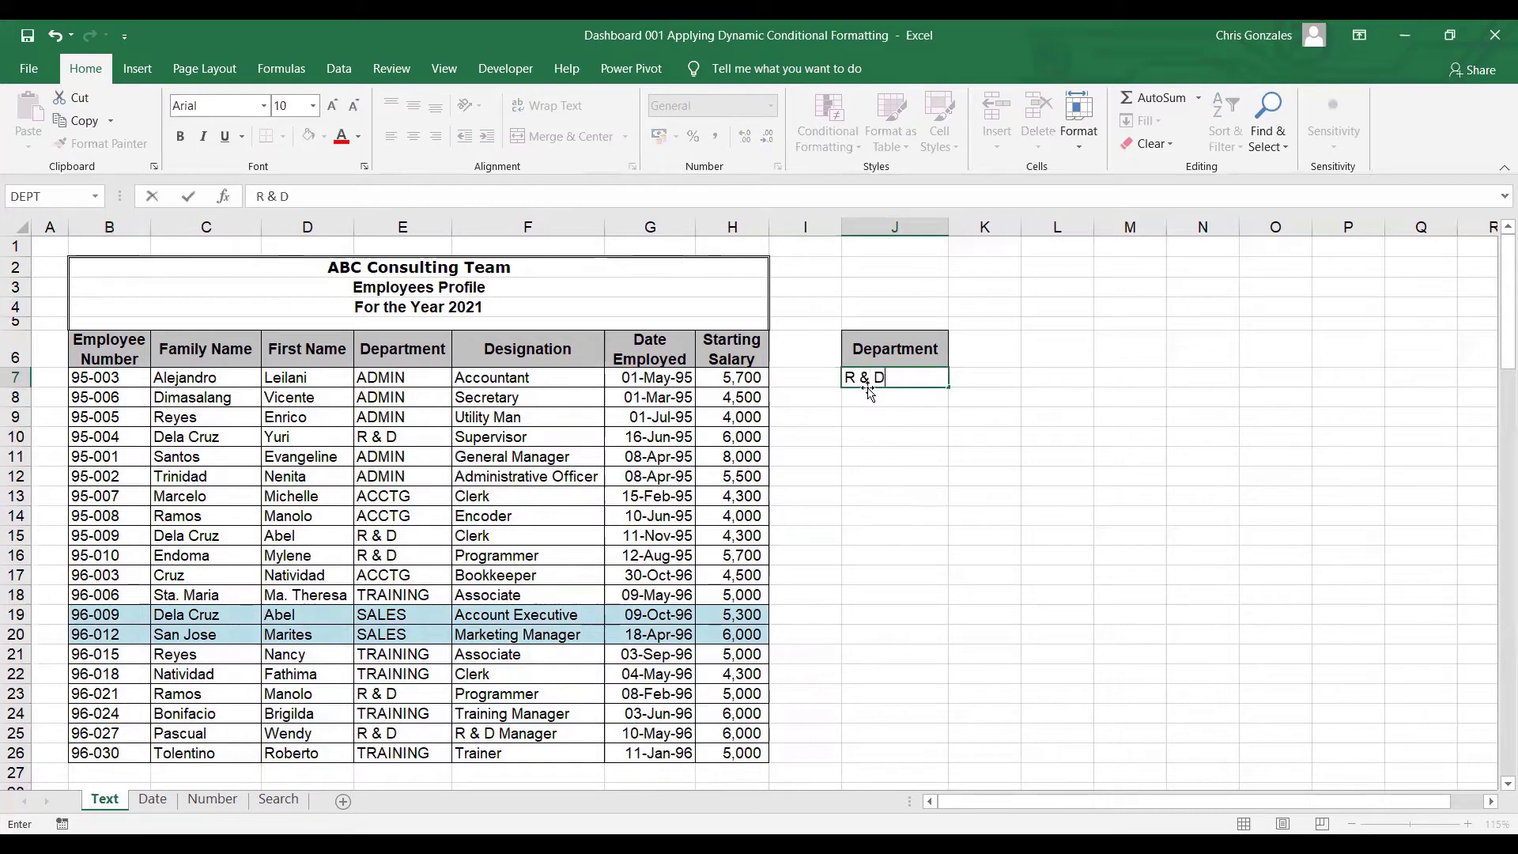
{"action": "key", "text": "Return"}
{"action": "left_click", "coordinate": [868, 377]}
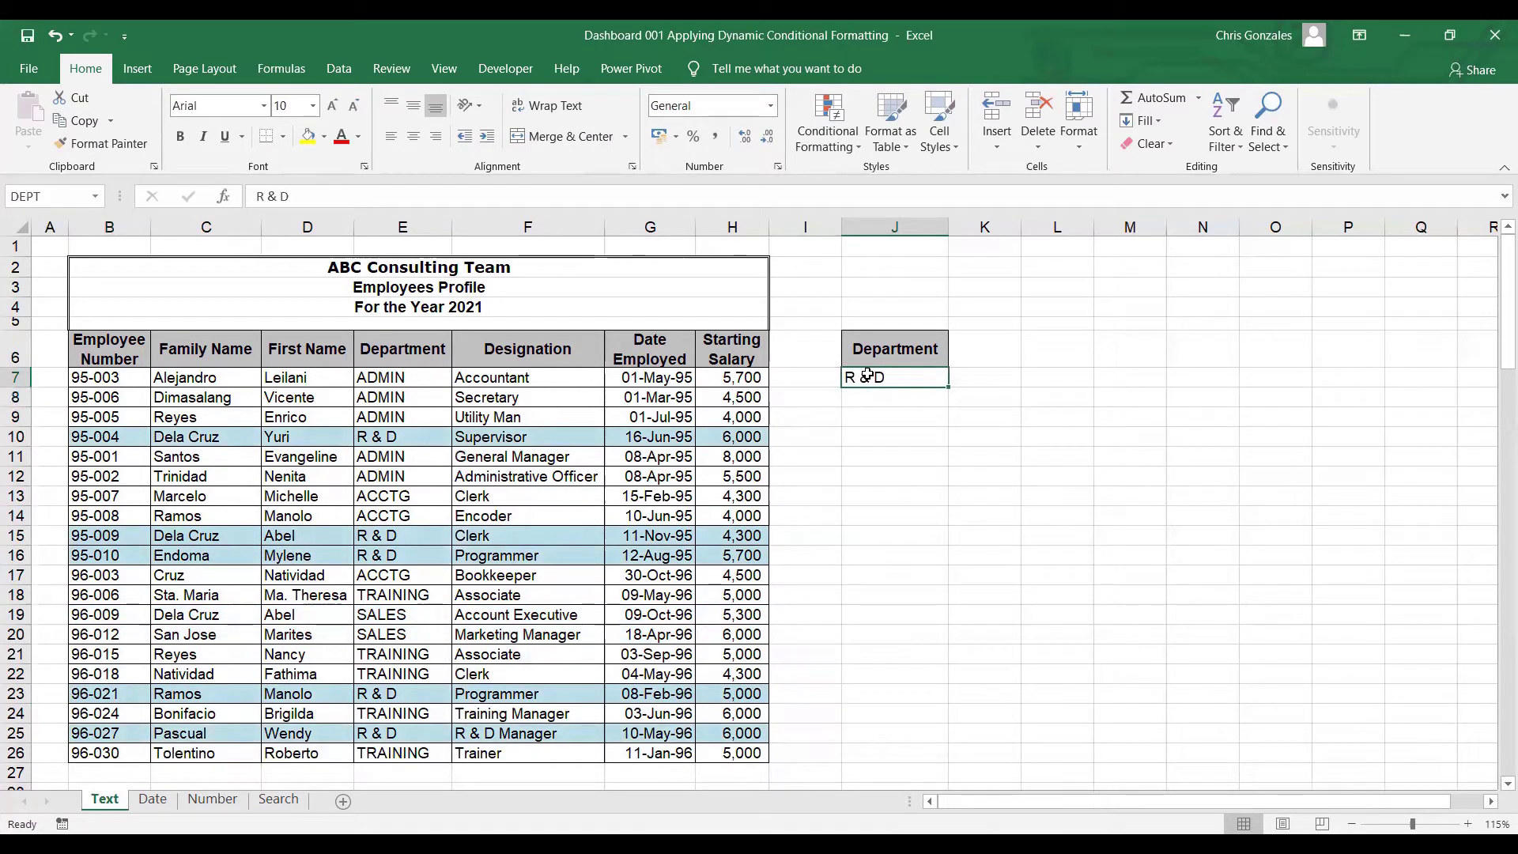
{"action": "type", "text": "ACCTG"}
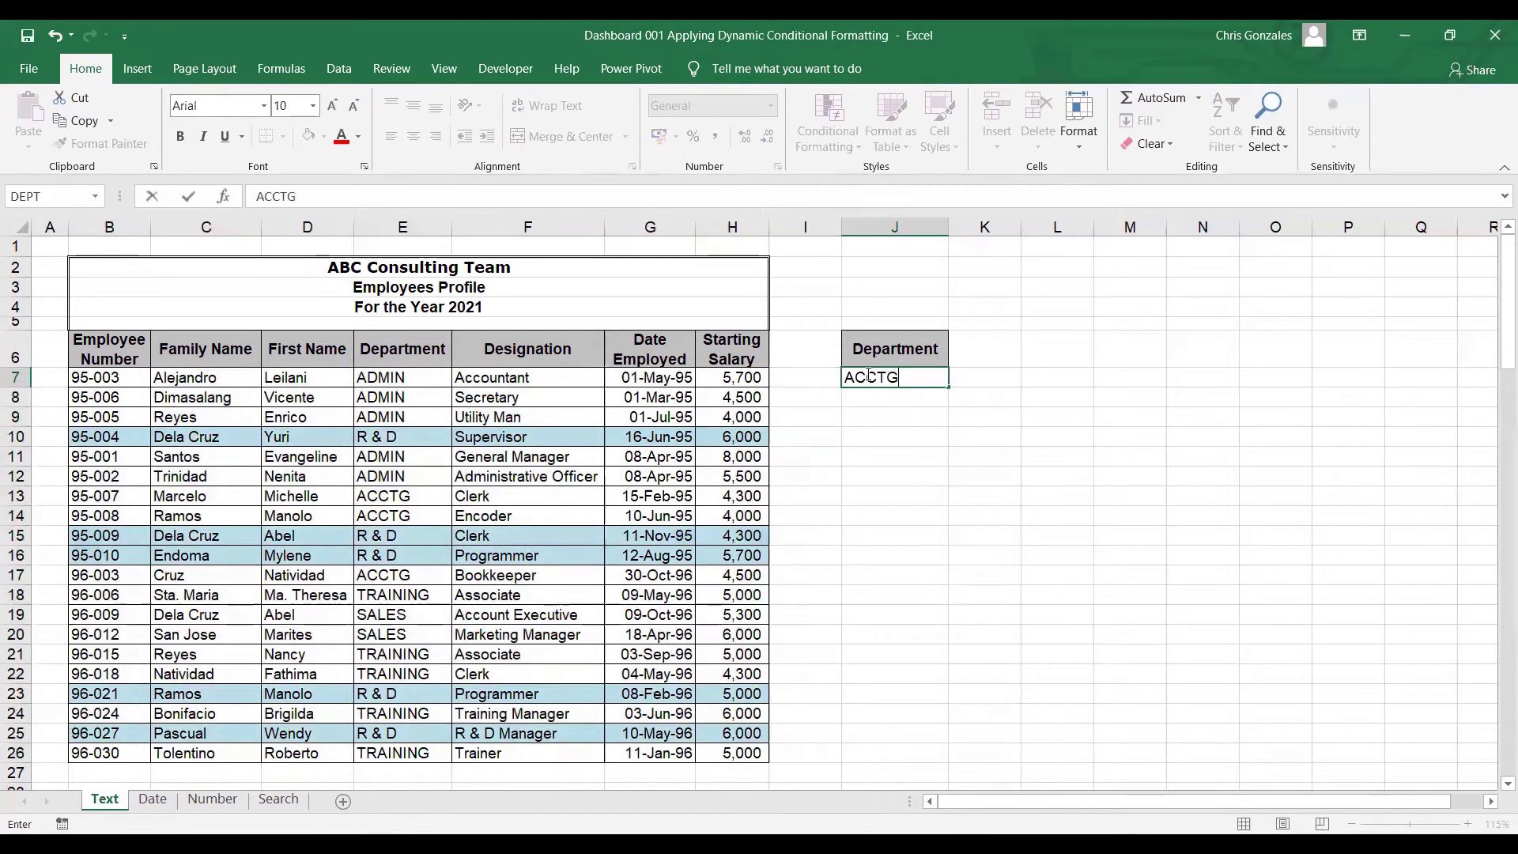
{"action": "key", "text": "Return"}
- Set the Department criterion in J7 back to ADMIN
{"action": "left_click", "coordinate": [867, 376]}
{"action": "type", "text": "ADMIN"}
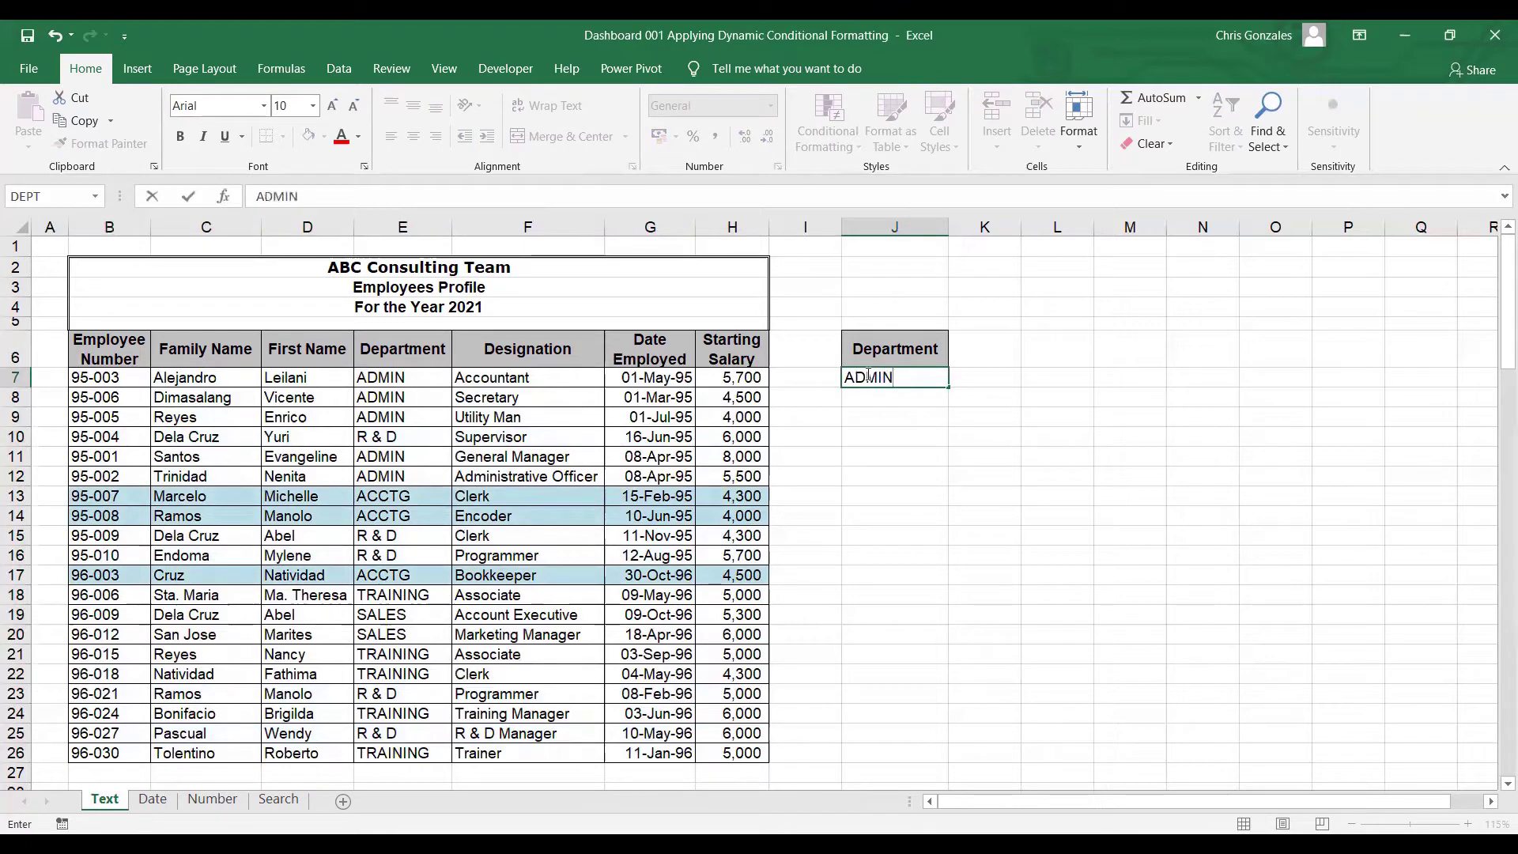
{"action": "key", "text": "Return"}
{"action": "left_click", "coordinate": [868, 376]}
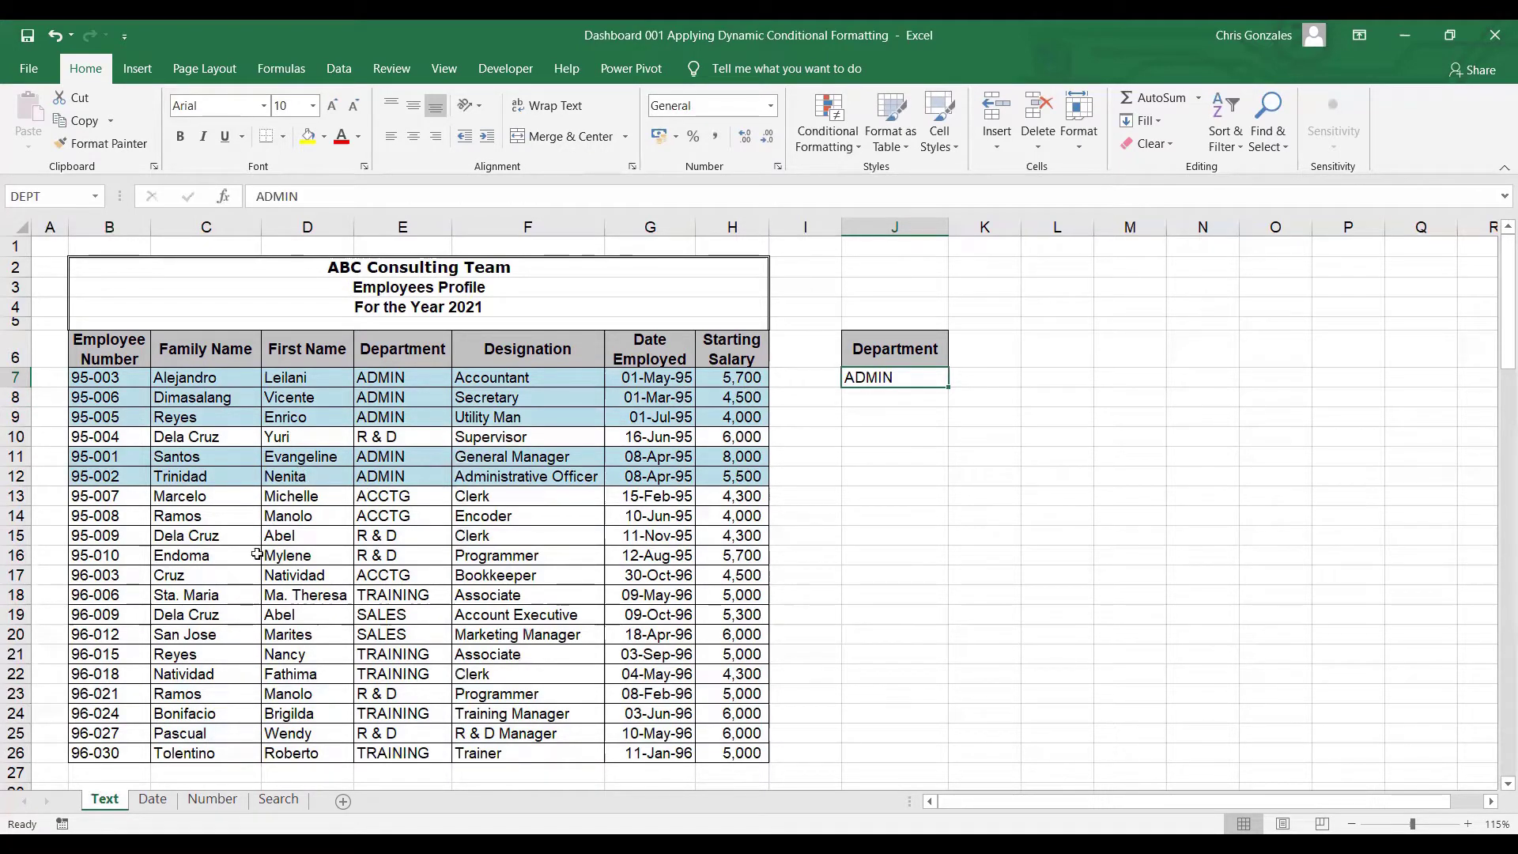
- On the Date sheet, copy the Date Employed header into J6 and K6
{"action": "left_click", "coordinate": [152, 800]}
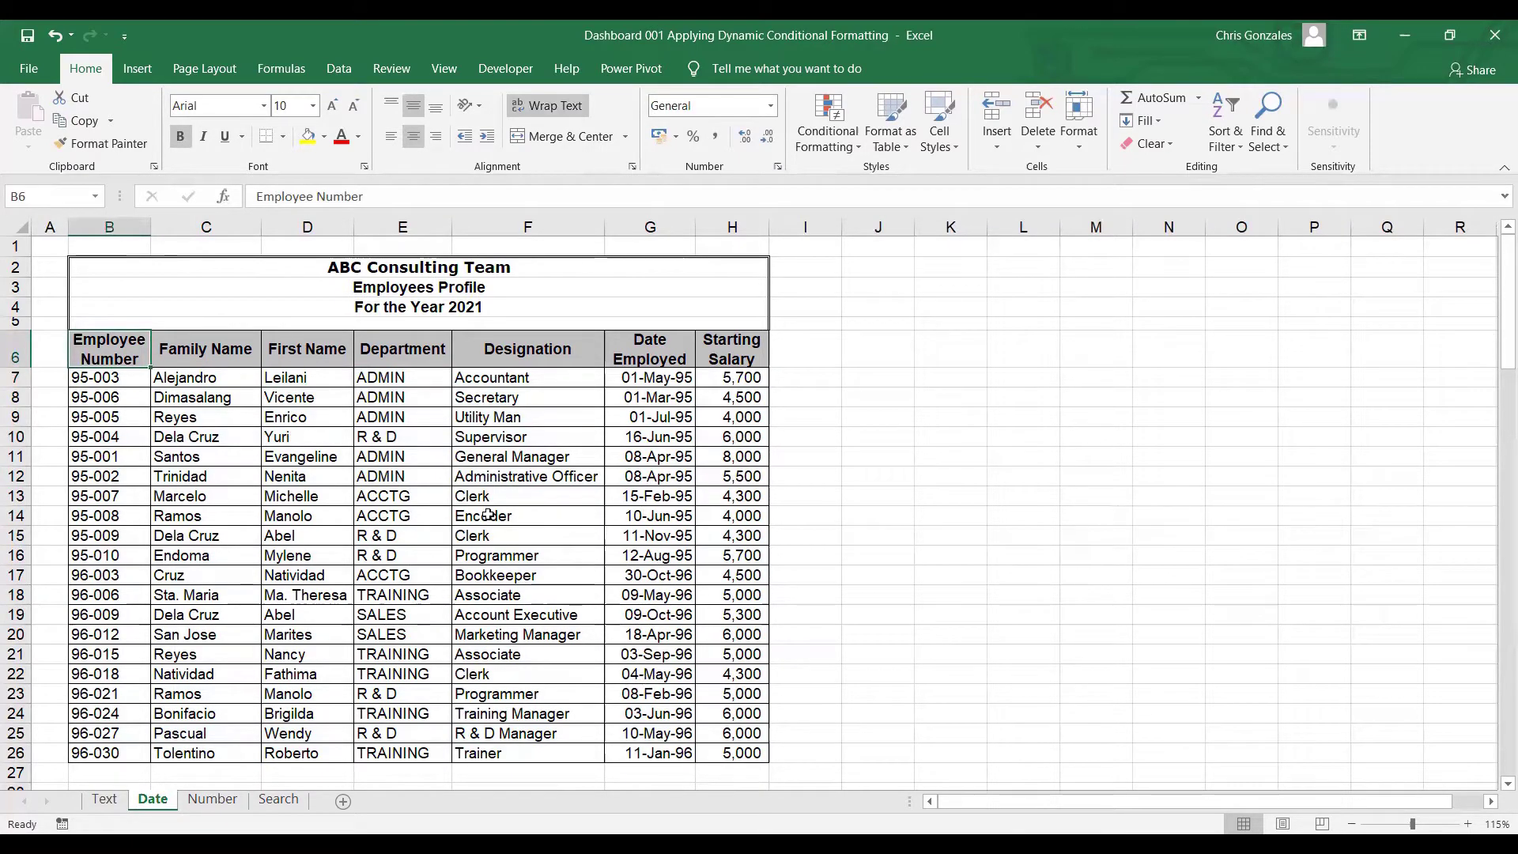
{"action": "left_click", "coordinate": [645, 350]}
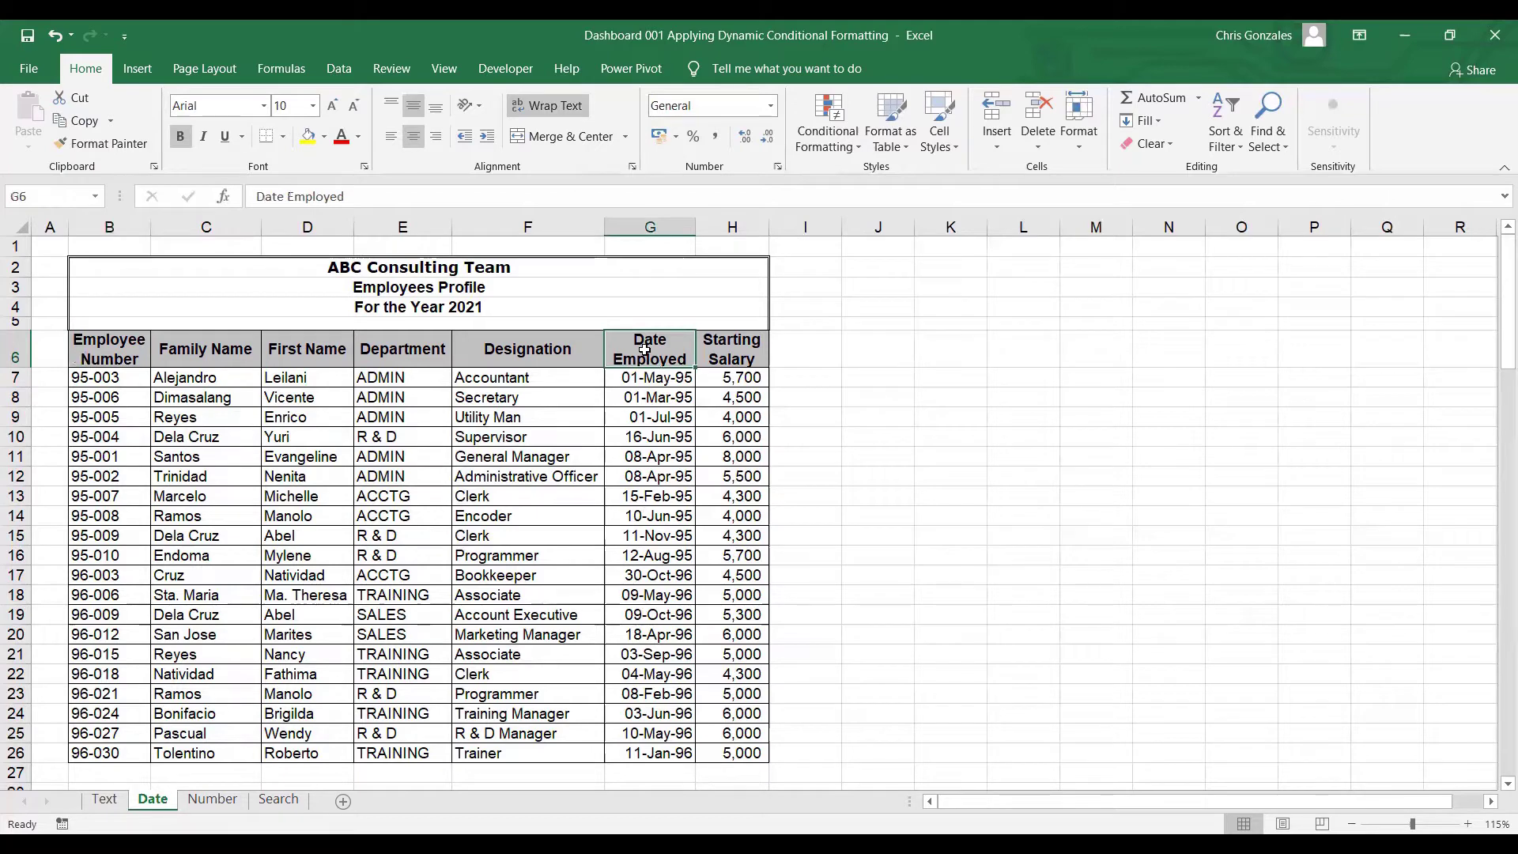
{"action": "key", "text": "ctrl+c"}
{"action": "left_click", "coordinate": [874, 348]}
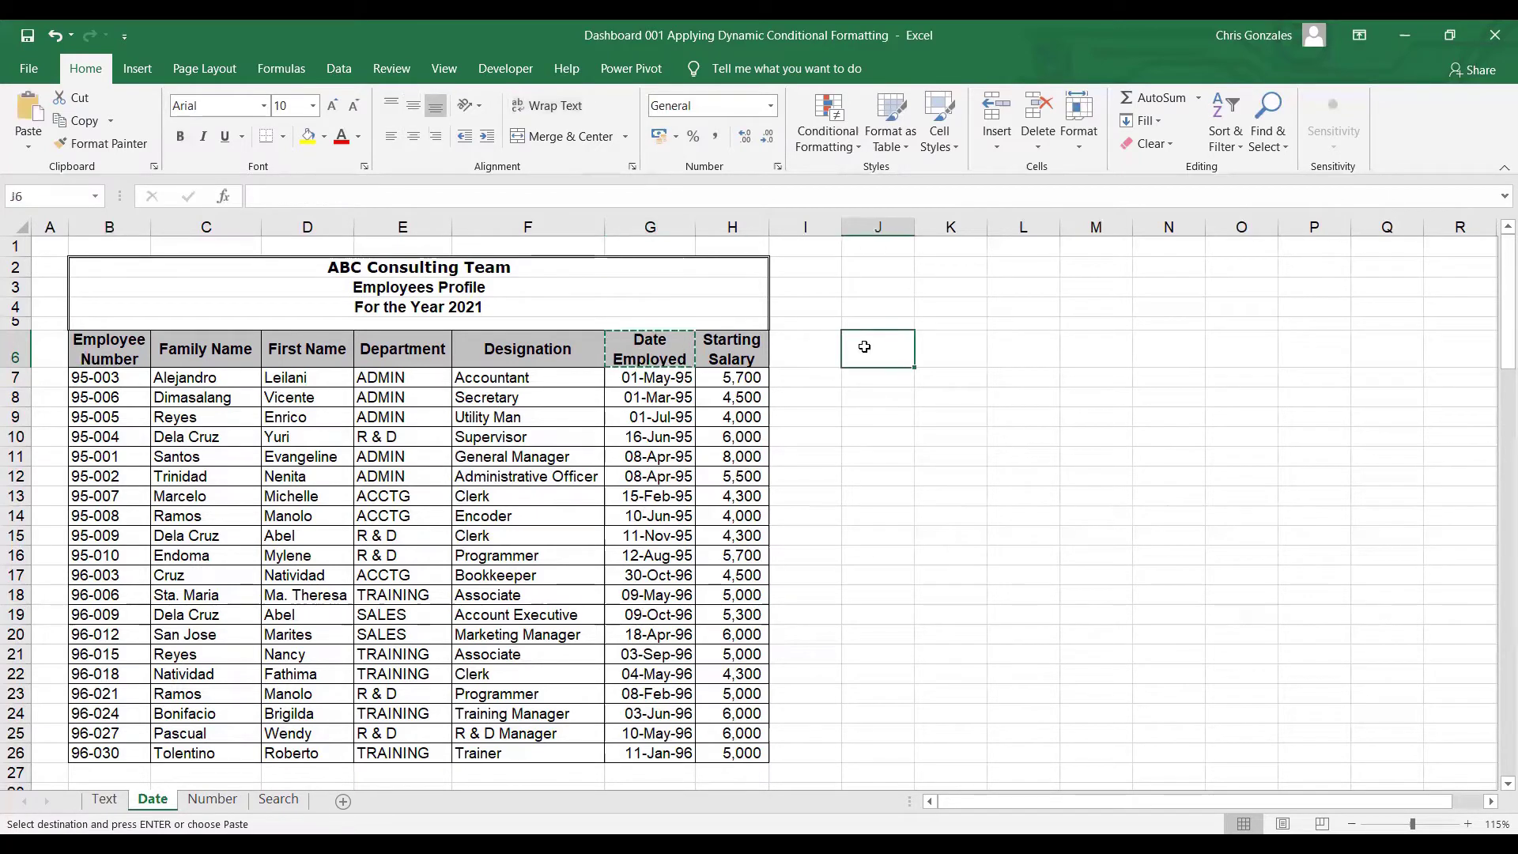
{"action": "key", "text": "ctrl+v"}
{"action": "left_click", "coordinate": [937, 350]}
{"action": "key", "text": "ctrl+v"}
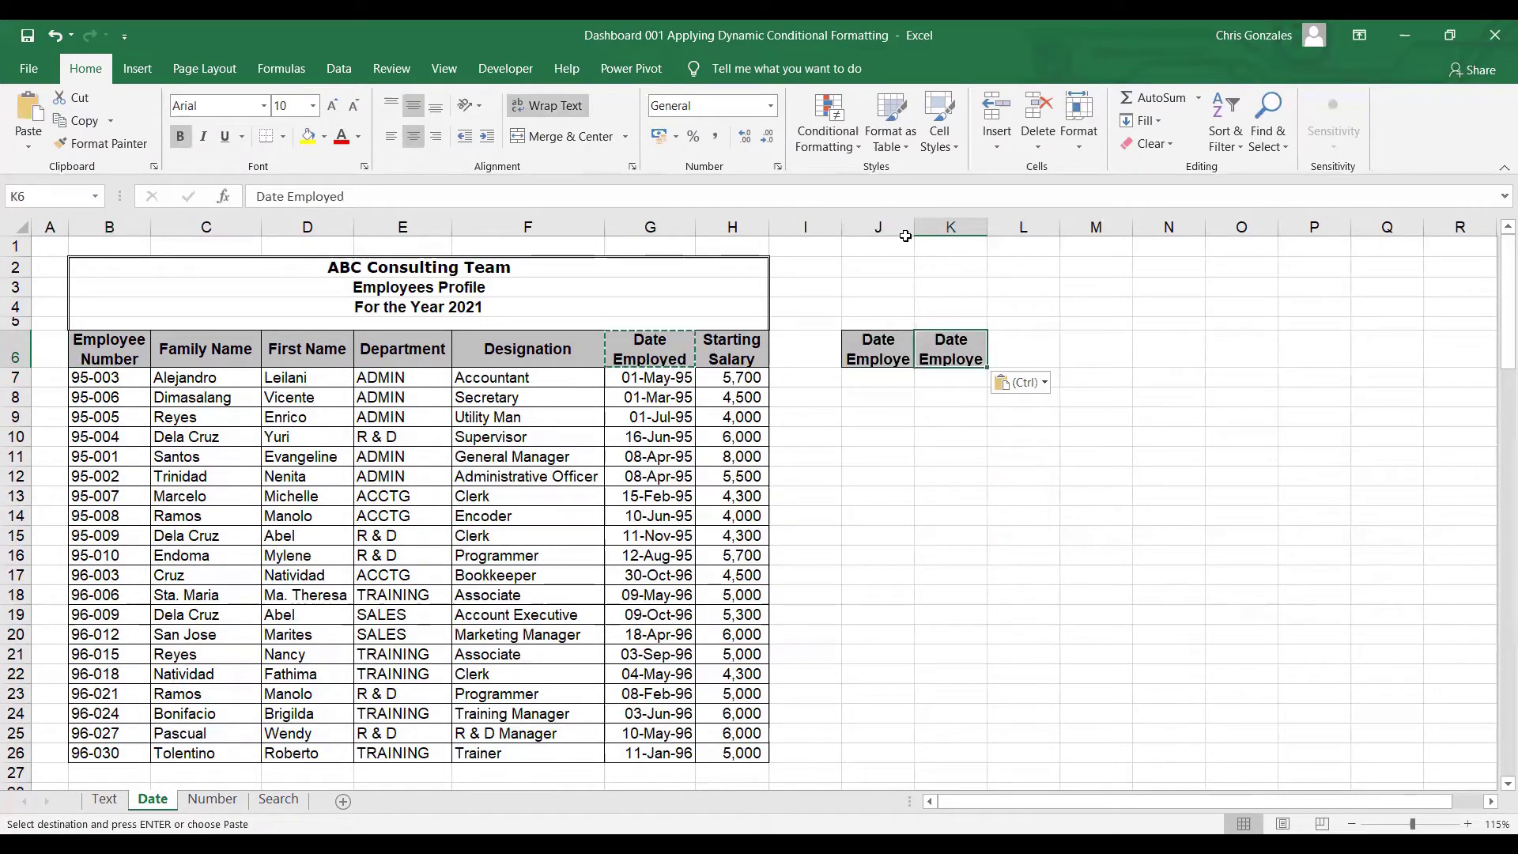
- Enter 1/1/1995 in J7 and 12/31/1995 in K7, and widen columns J and K to fit their contents
{"action": "left_click_drag", "start_coordinate": [909, 232], "coordinate": [929, 232]}
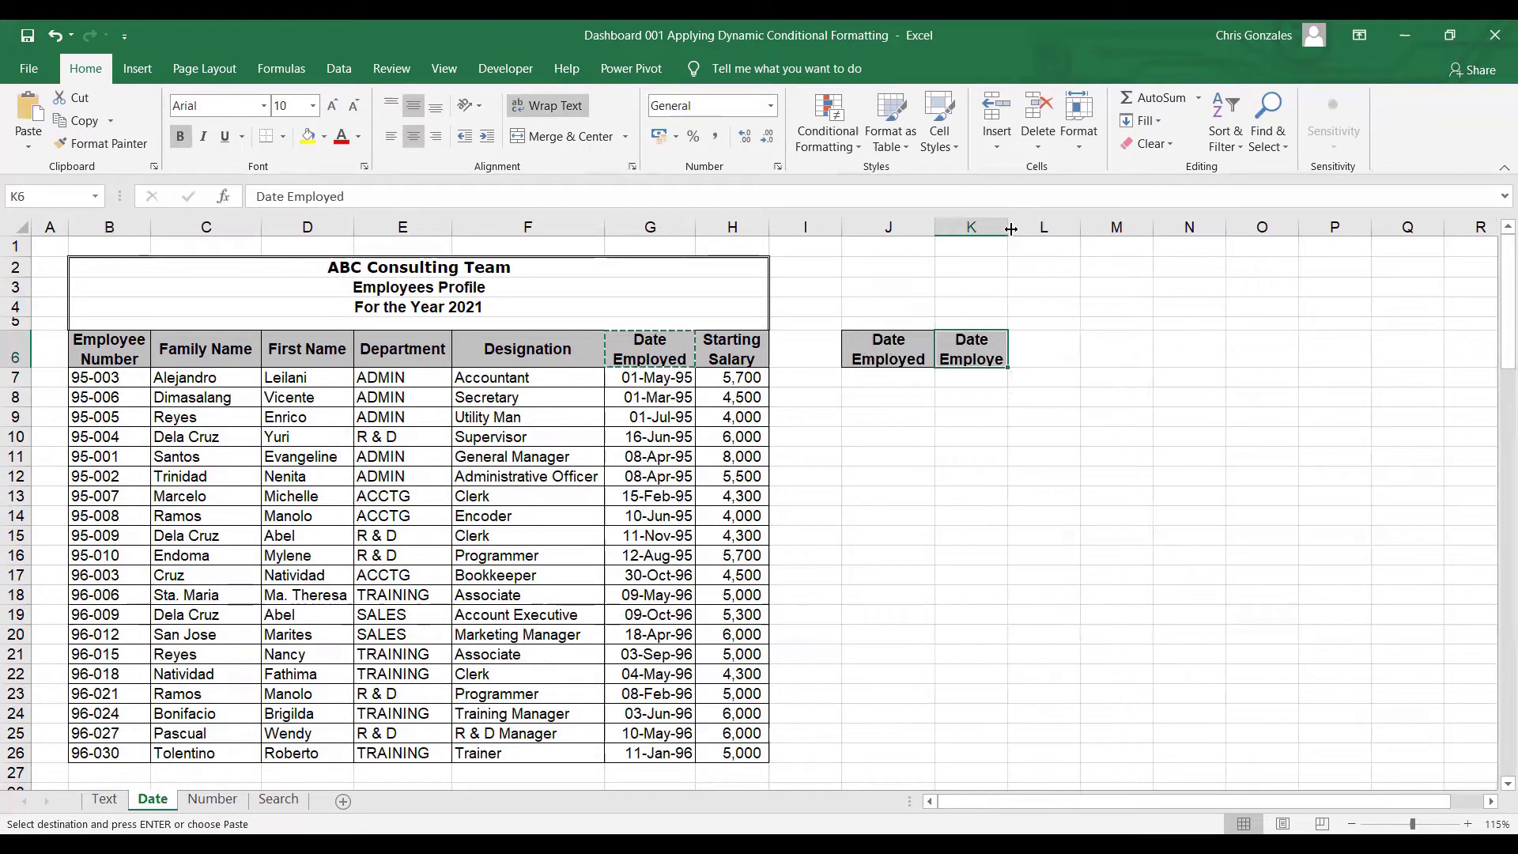
{"action": "double_click", "coordinate": [1007, 232]}
{"action": "left_click", "coordinate": [895, 380]}
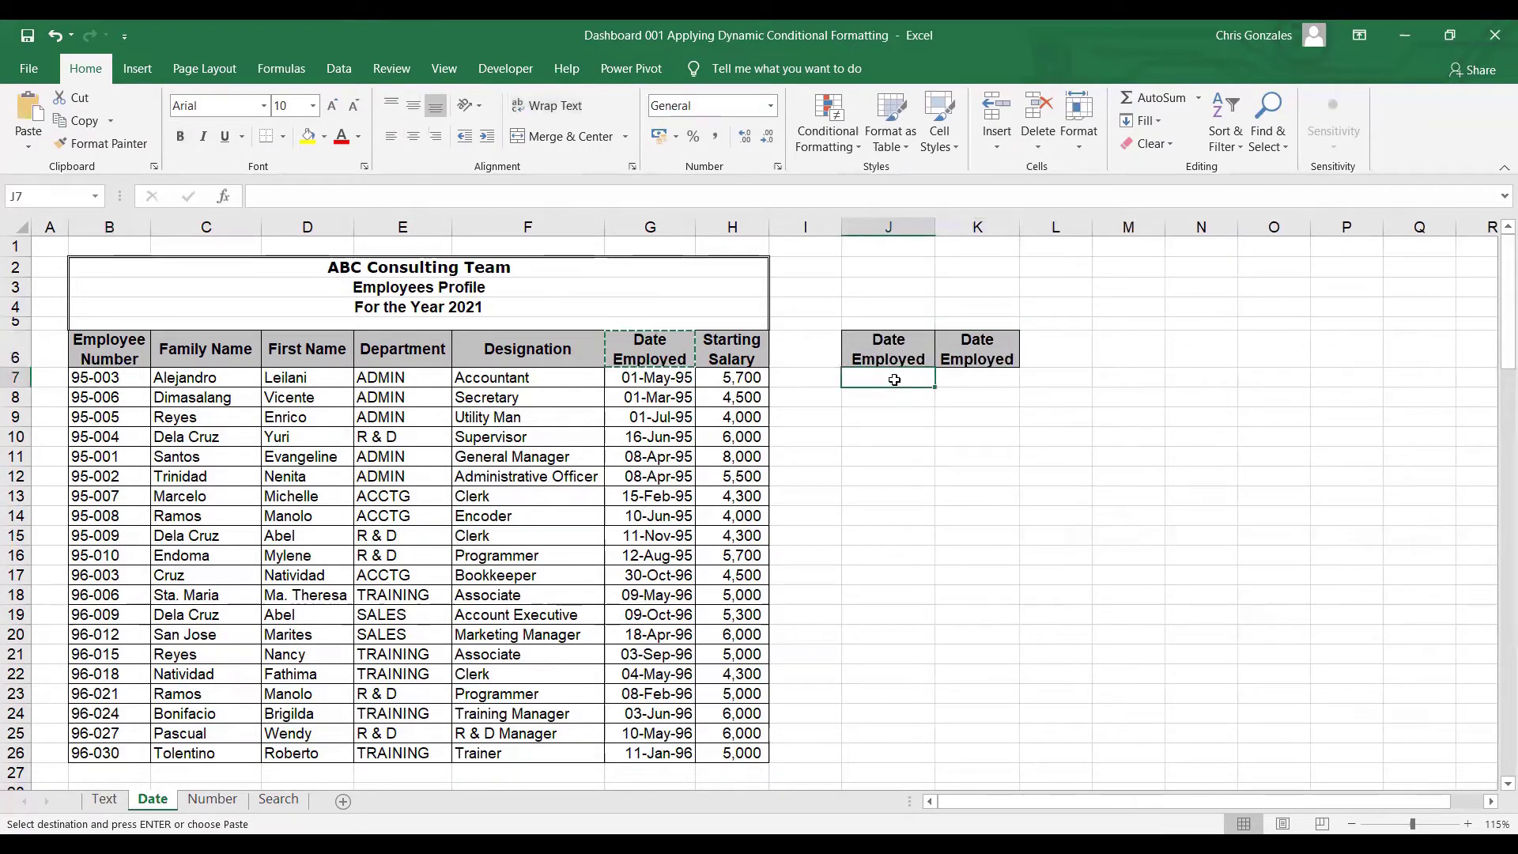
{"action": "type", "text": "1/1/"}
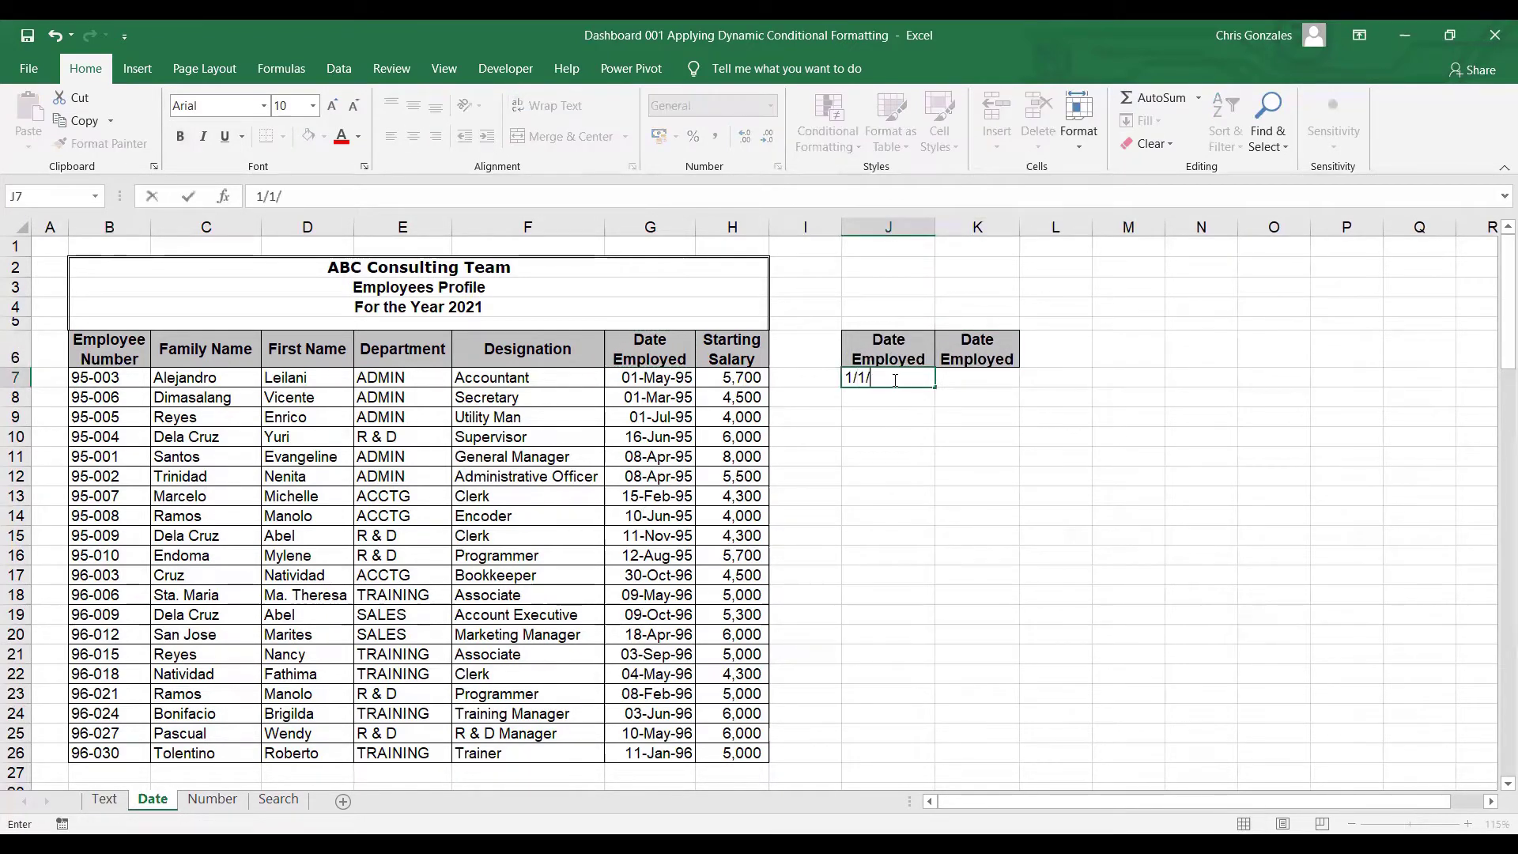
{"action": "type", "text": "1995"}
{"action": "key", "text": "Tab"}
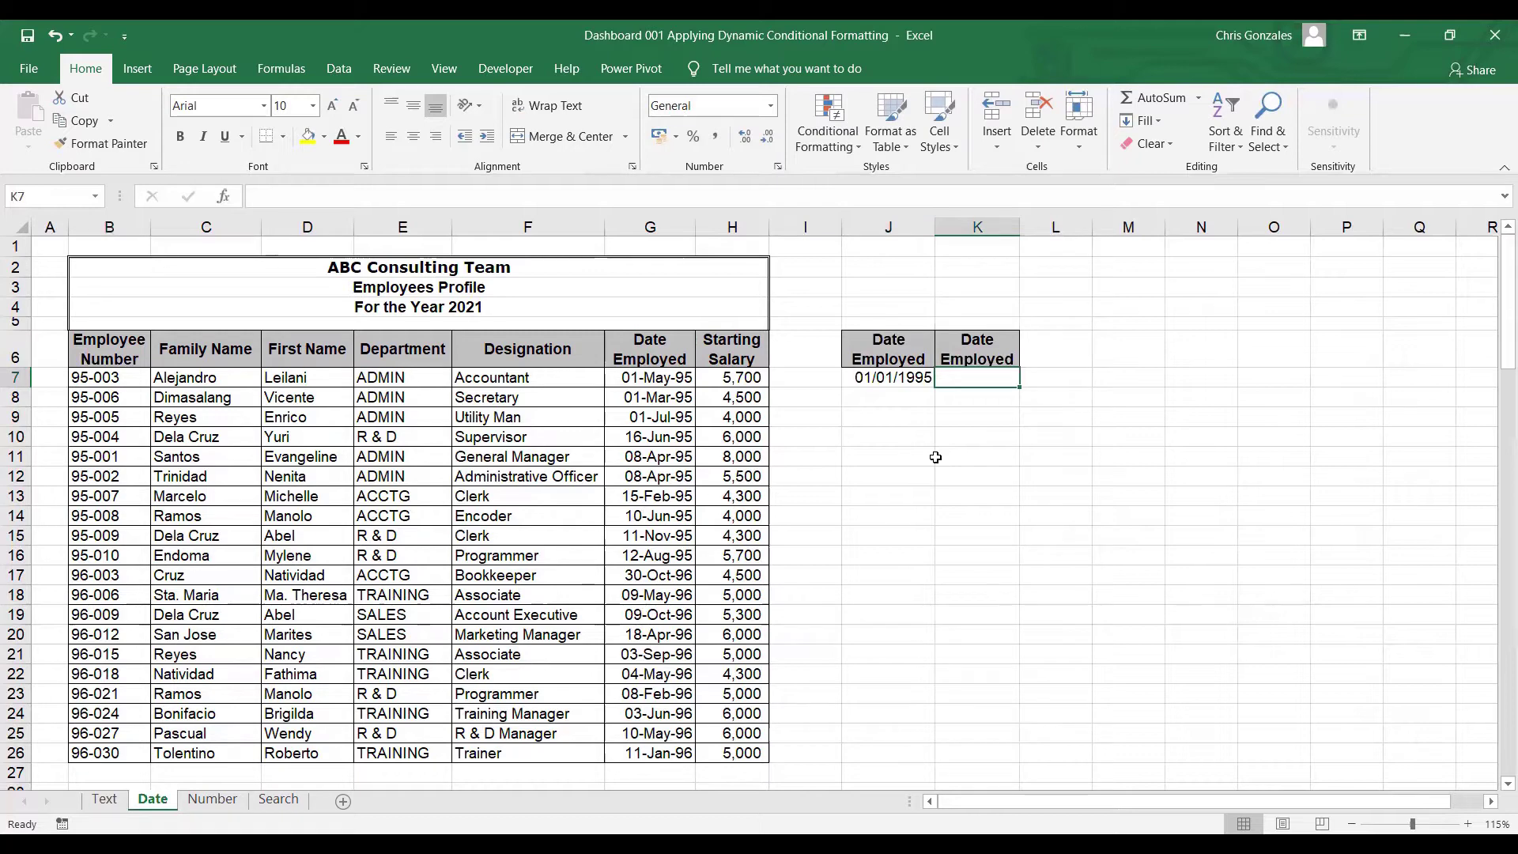
{"action": "type", "text": "12/31/1995"}
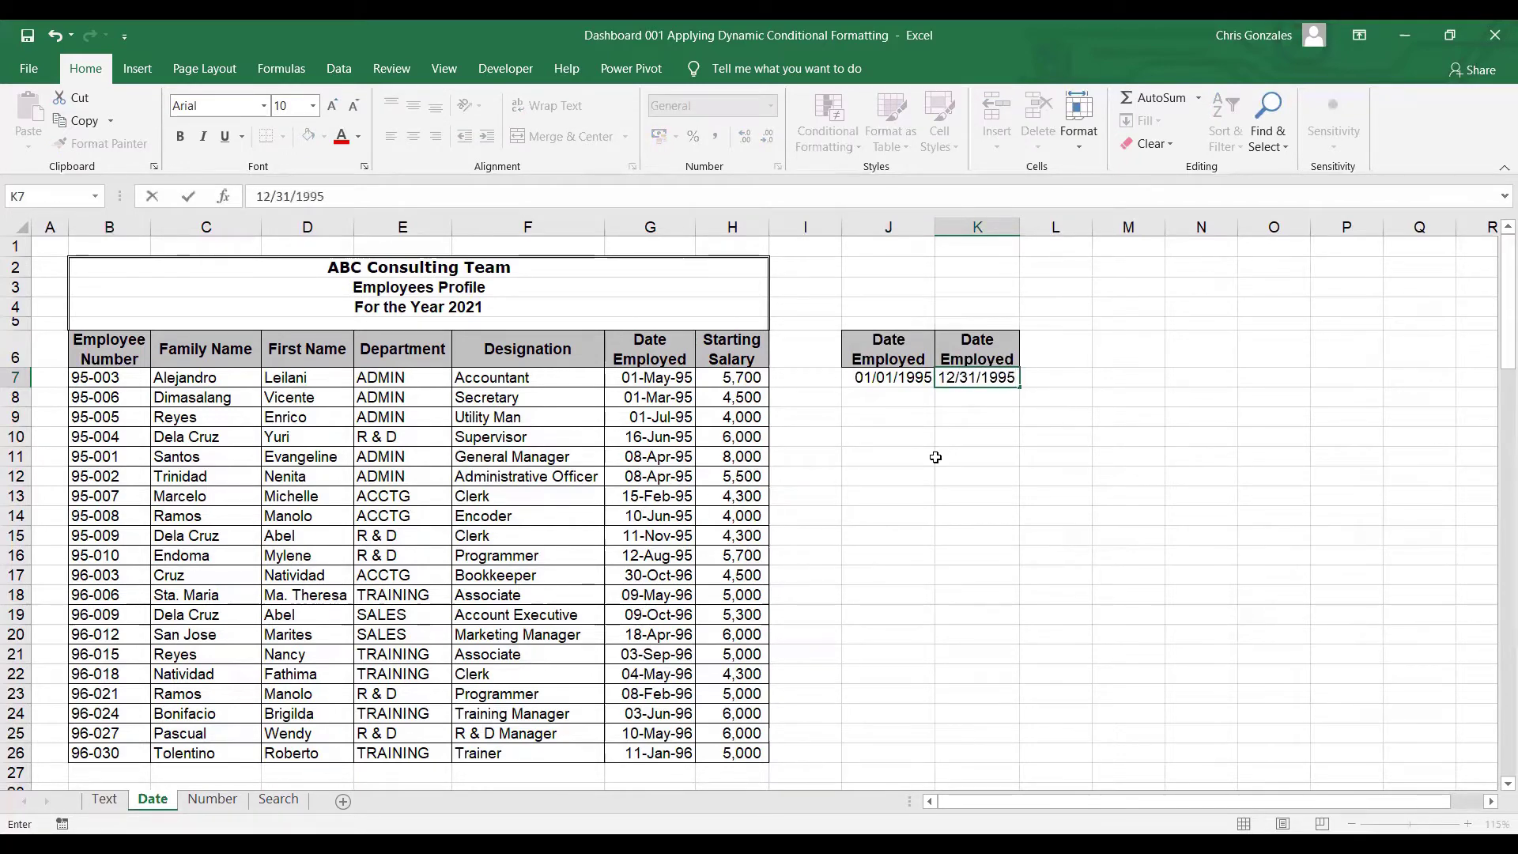
{"action": "key", "text": "Return"}
{"action": "double_click", "coordinate": [1022, 230]}
{"action": "double_click", "coordinate": [933, 227]}
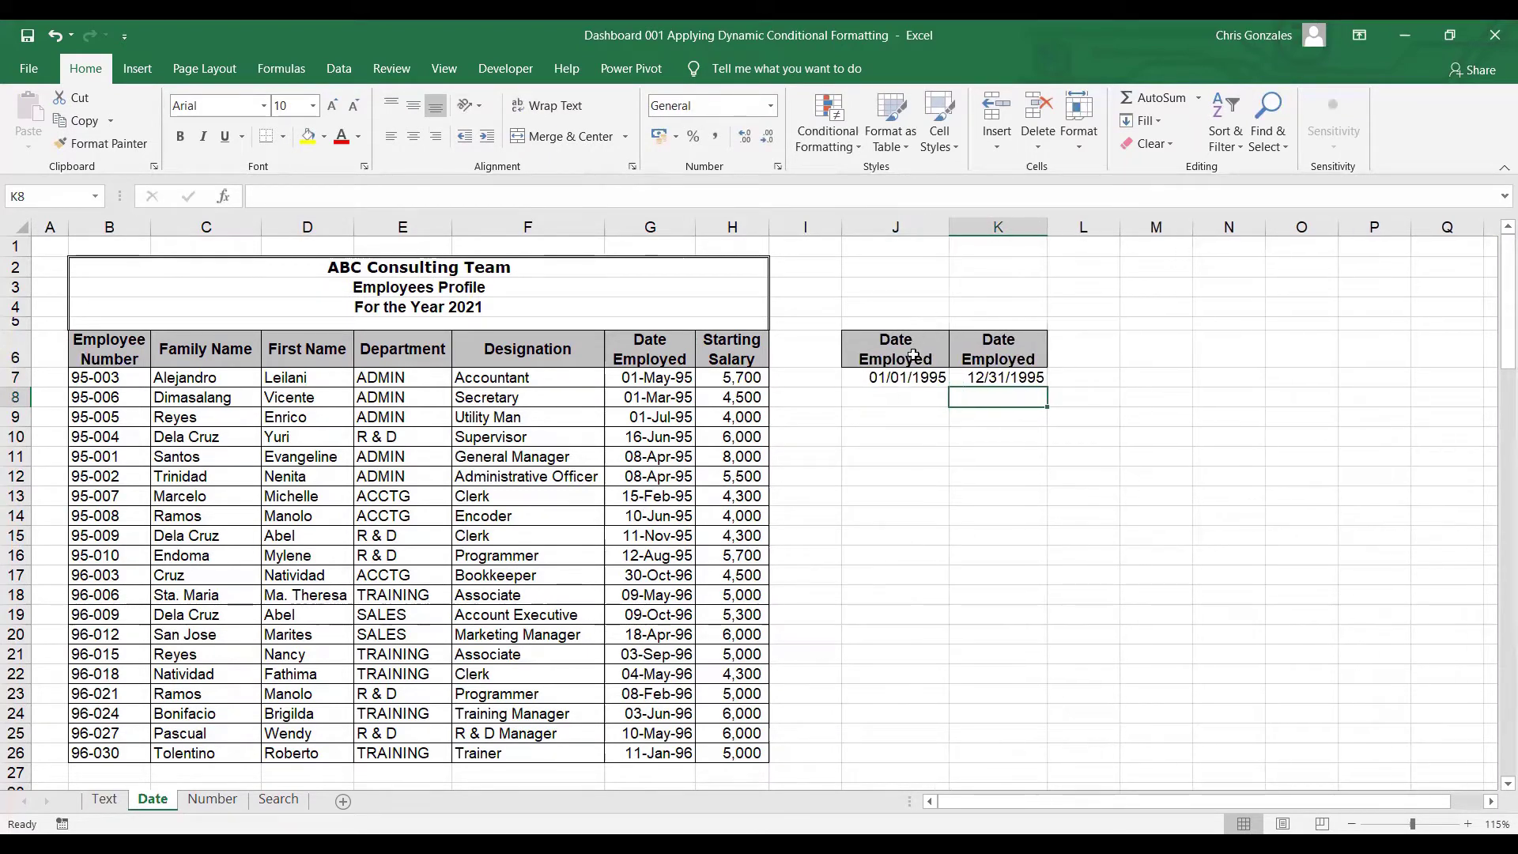
- Name the start date cell J7 SD and the end date cell K7 ED
{"action": "left_click", "coordinate": [910, 376]}
{"action": "left_click", "coordinate": [58, 192]}
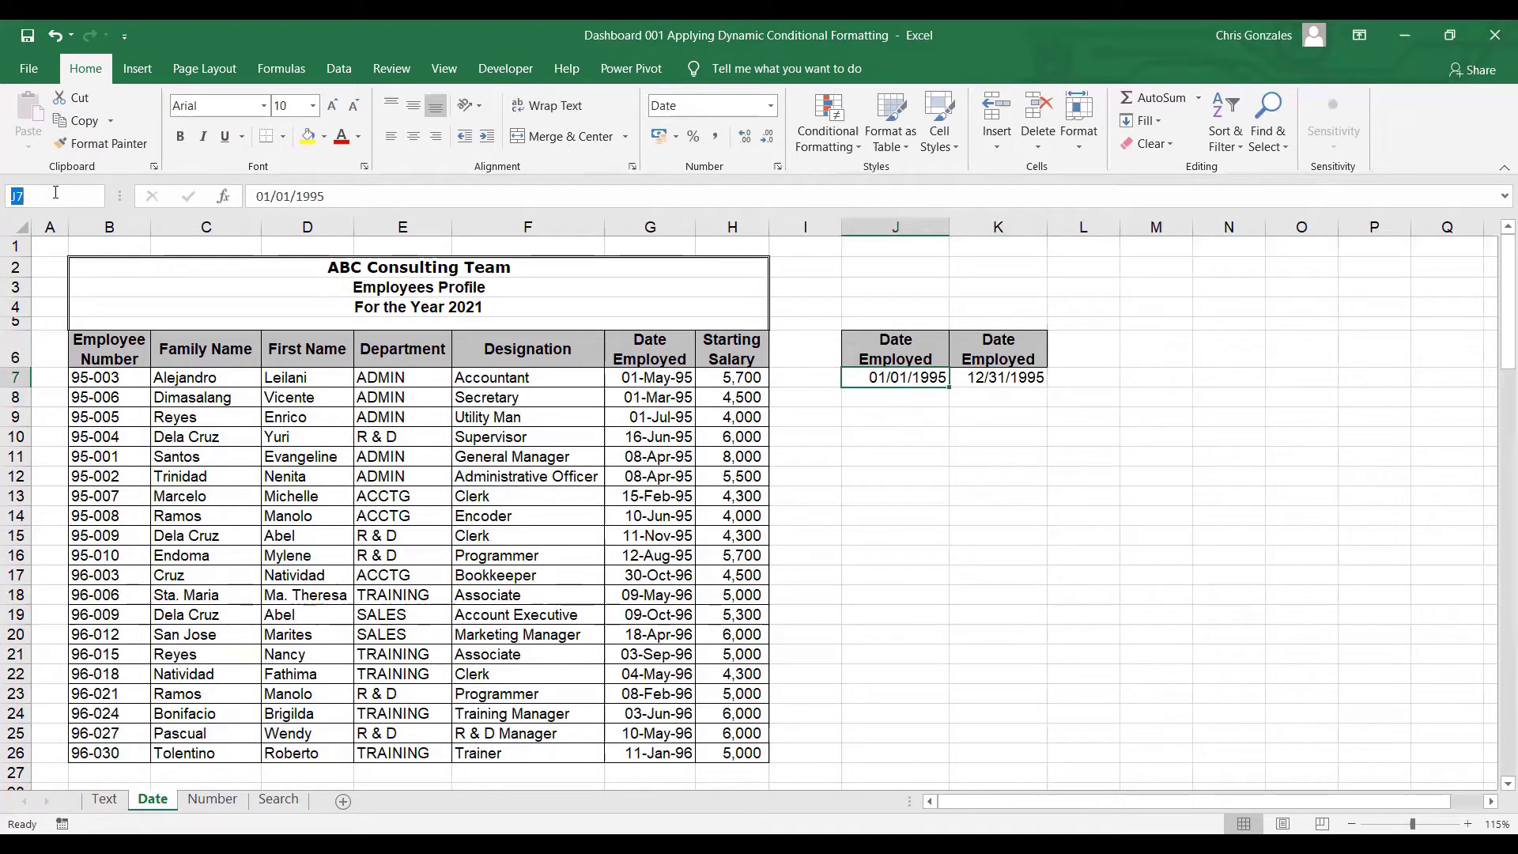
{"action": "type", "text": "SD"}
{"action": "key", "text": "Return"}
{"action": "left_click", "coordinate": [983, 383]}
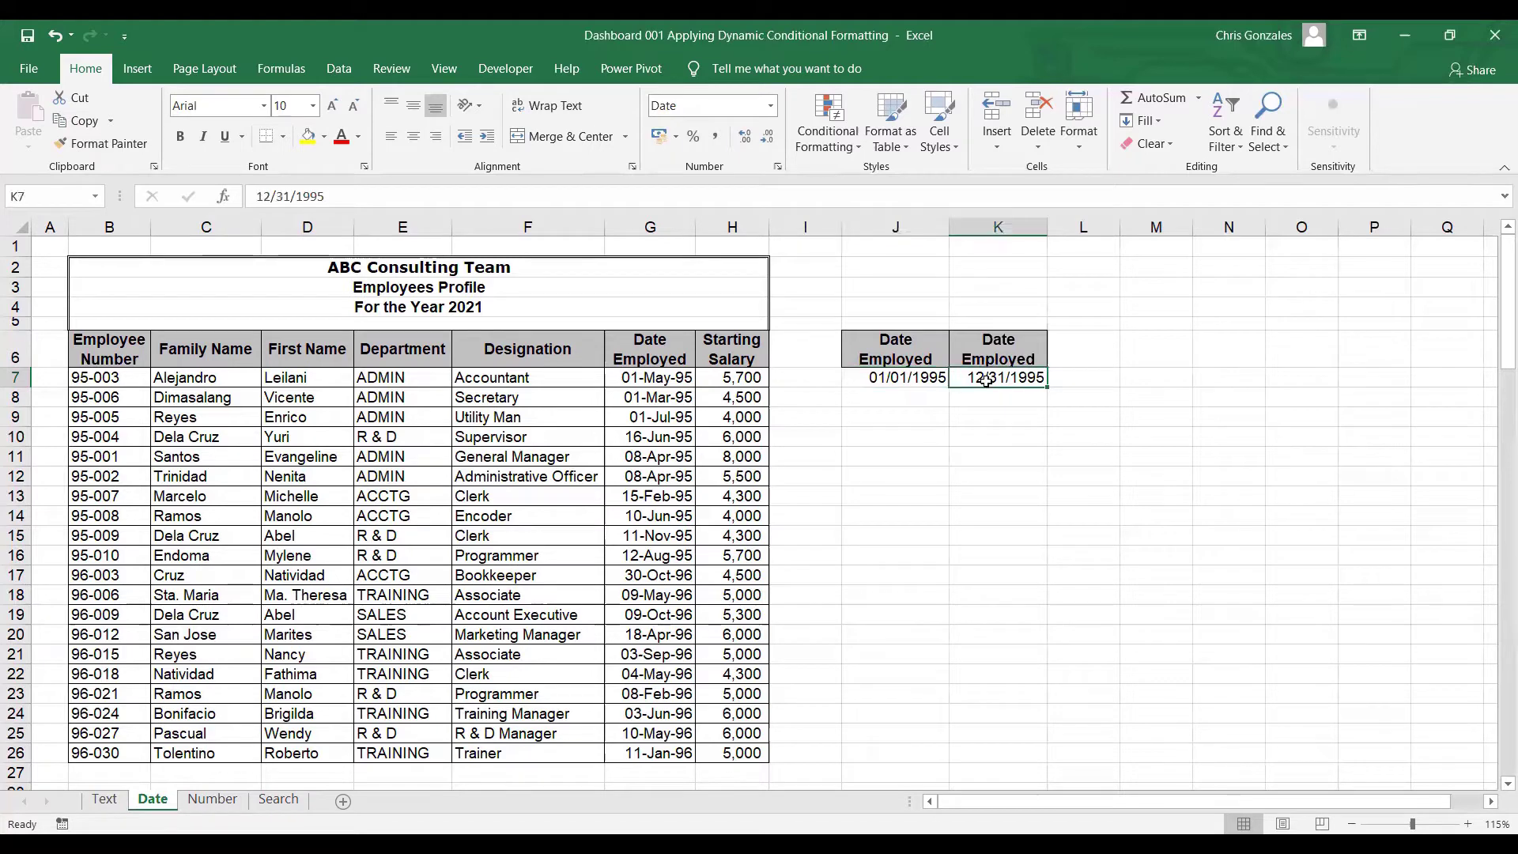
{"action": "left_click", "coordinate": [68, 201]}
{"action": "type", "text": "ED"}
{"action": "left_click", "coordinate": [896, 381]}
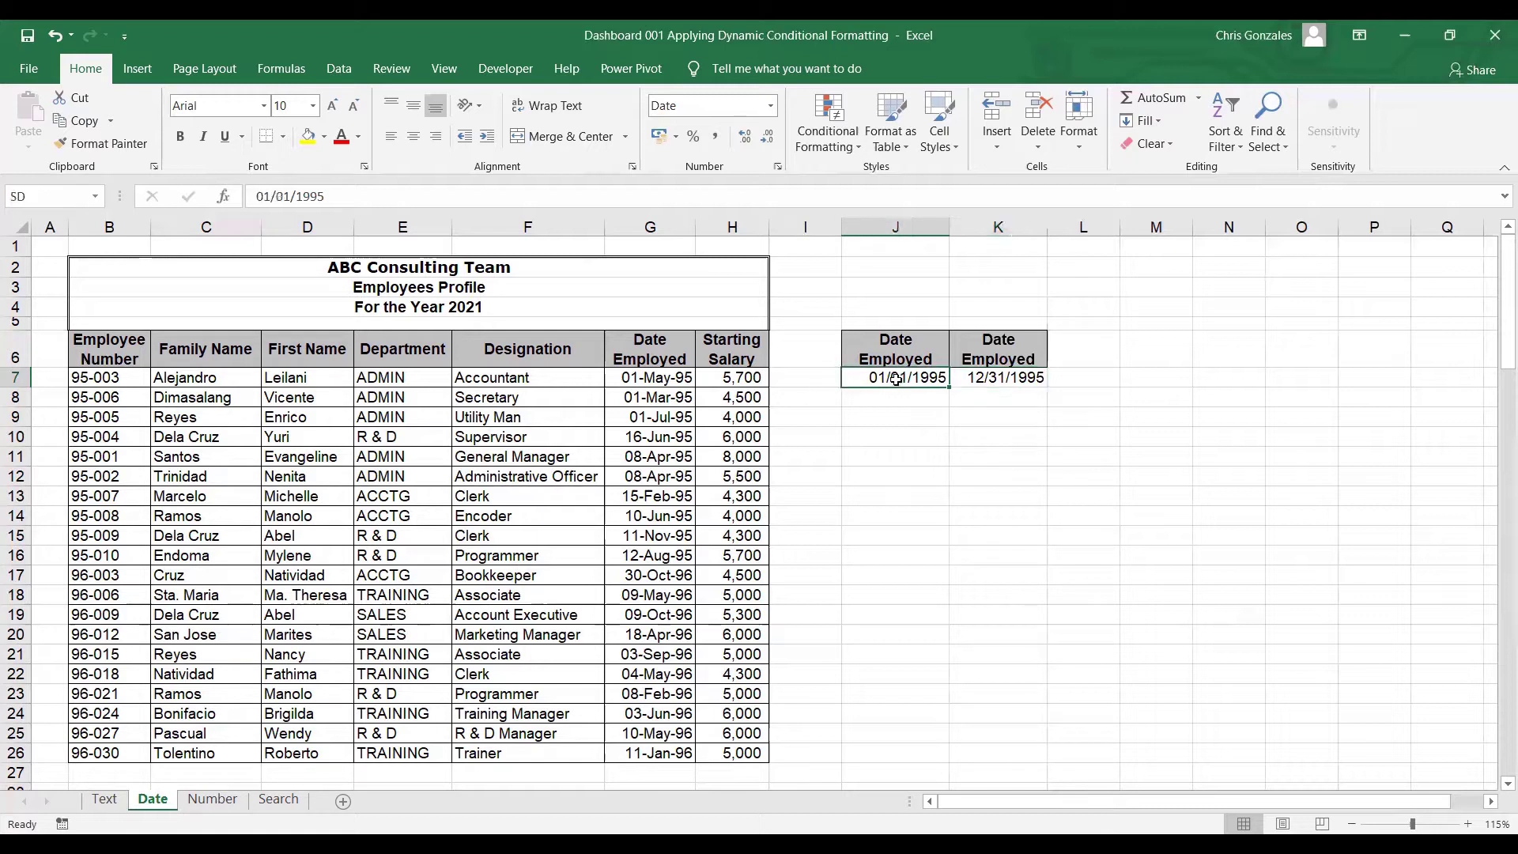
{"action": "left_click", "coordinate": [978, 382]}
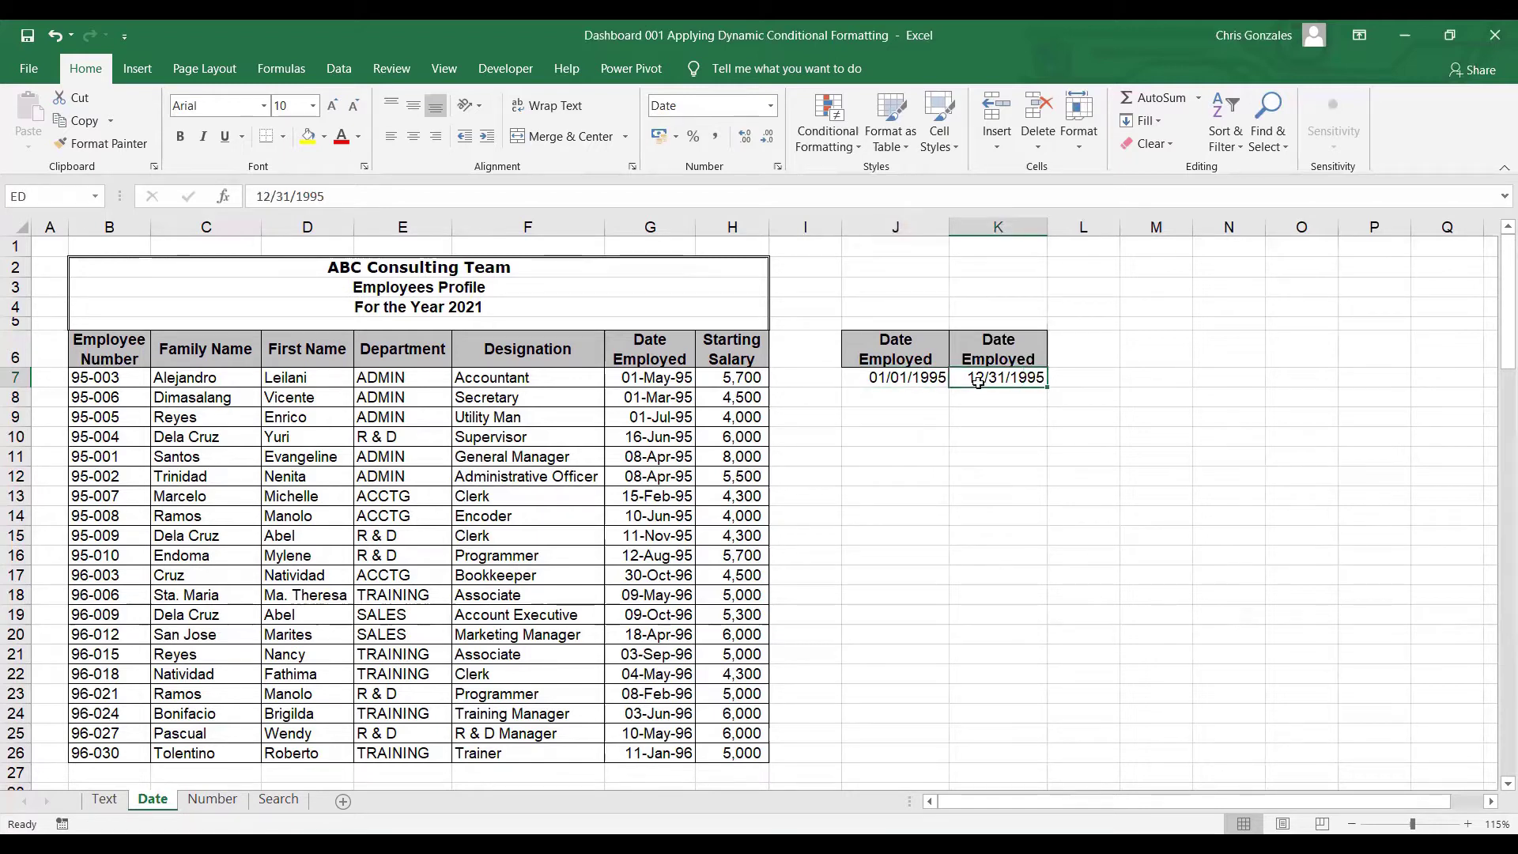
- Start a new formula-based conditional formatting rule for the employee records in B7:H26
{"action": "left_click", "coordinate": [96, 370]}
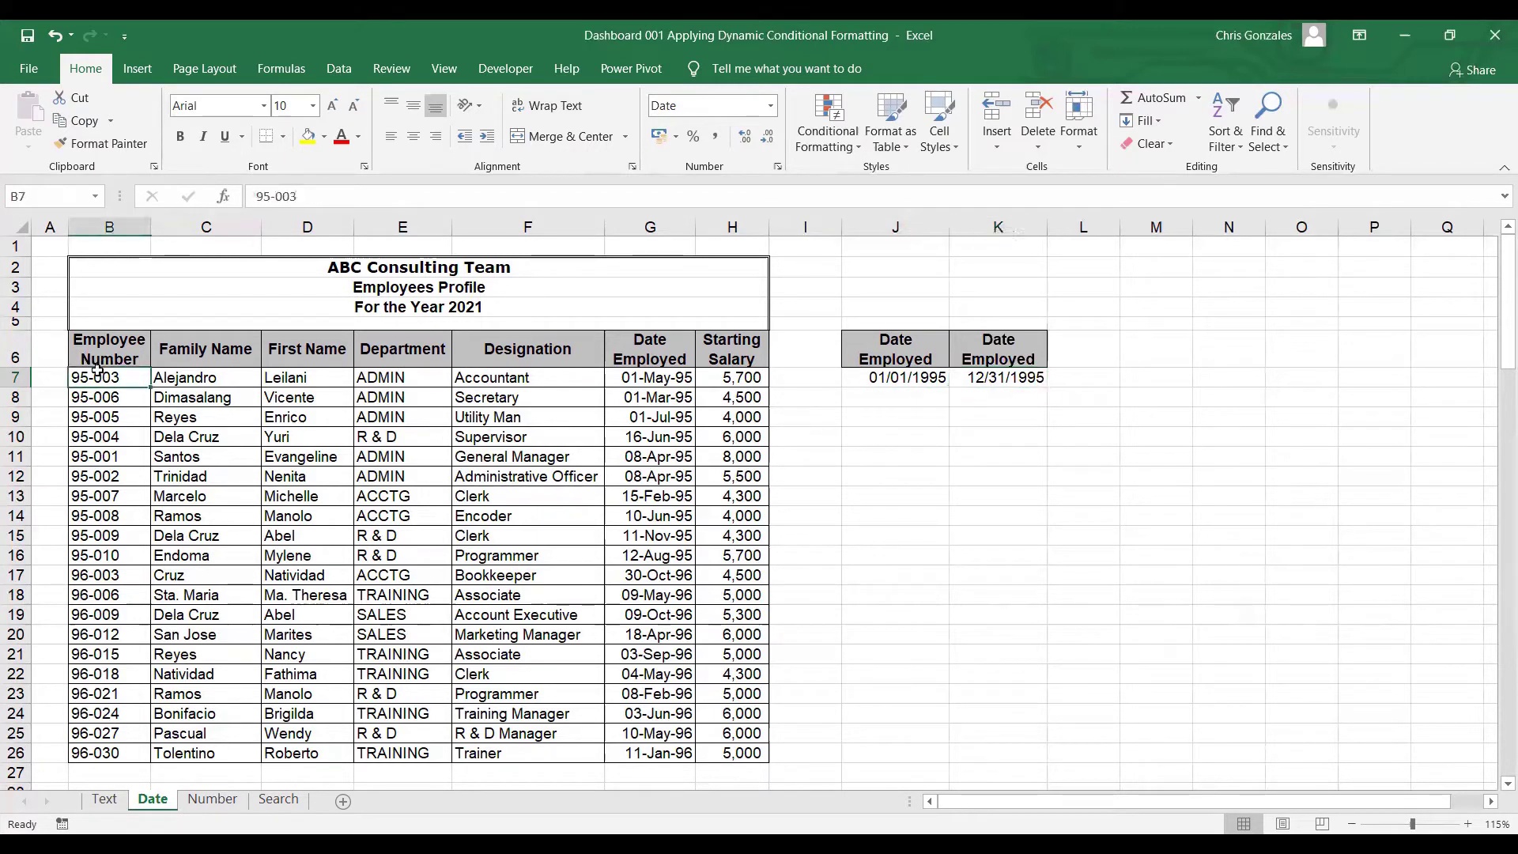
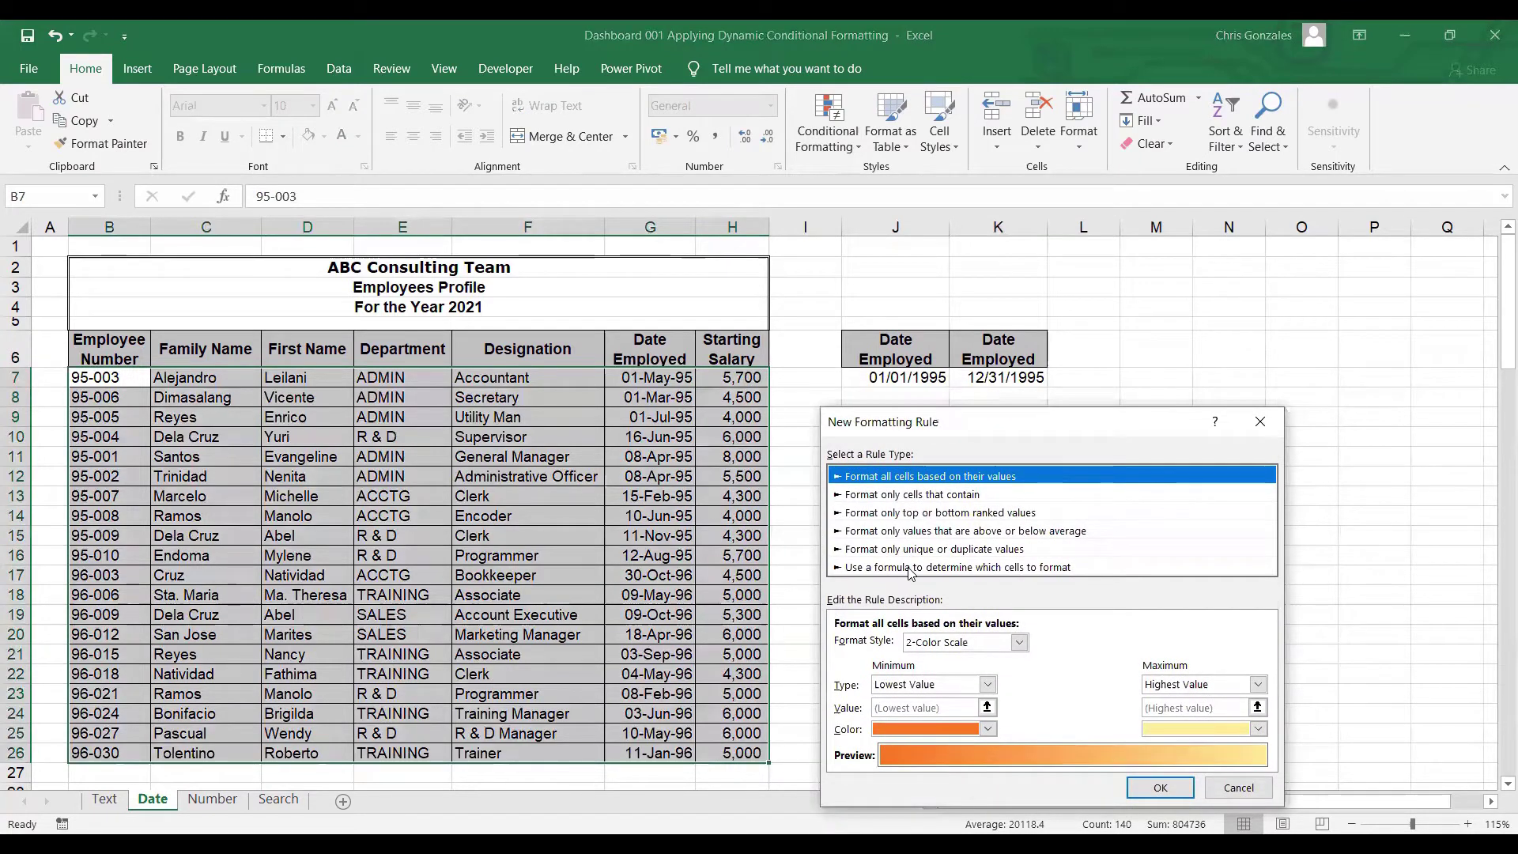
{"action": "left_click", "coordinate": [911, 567]}
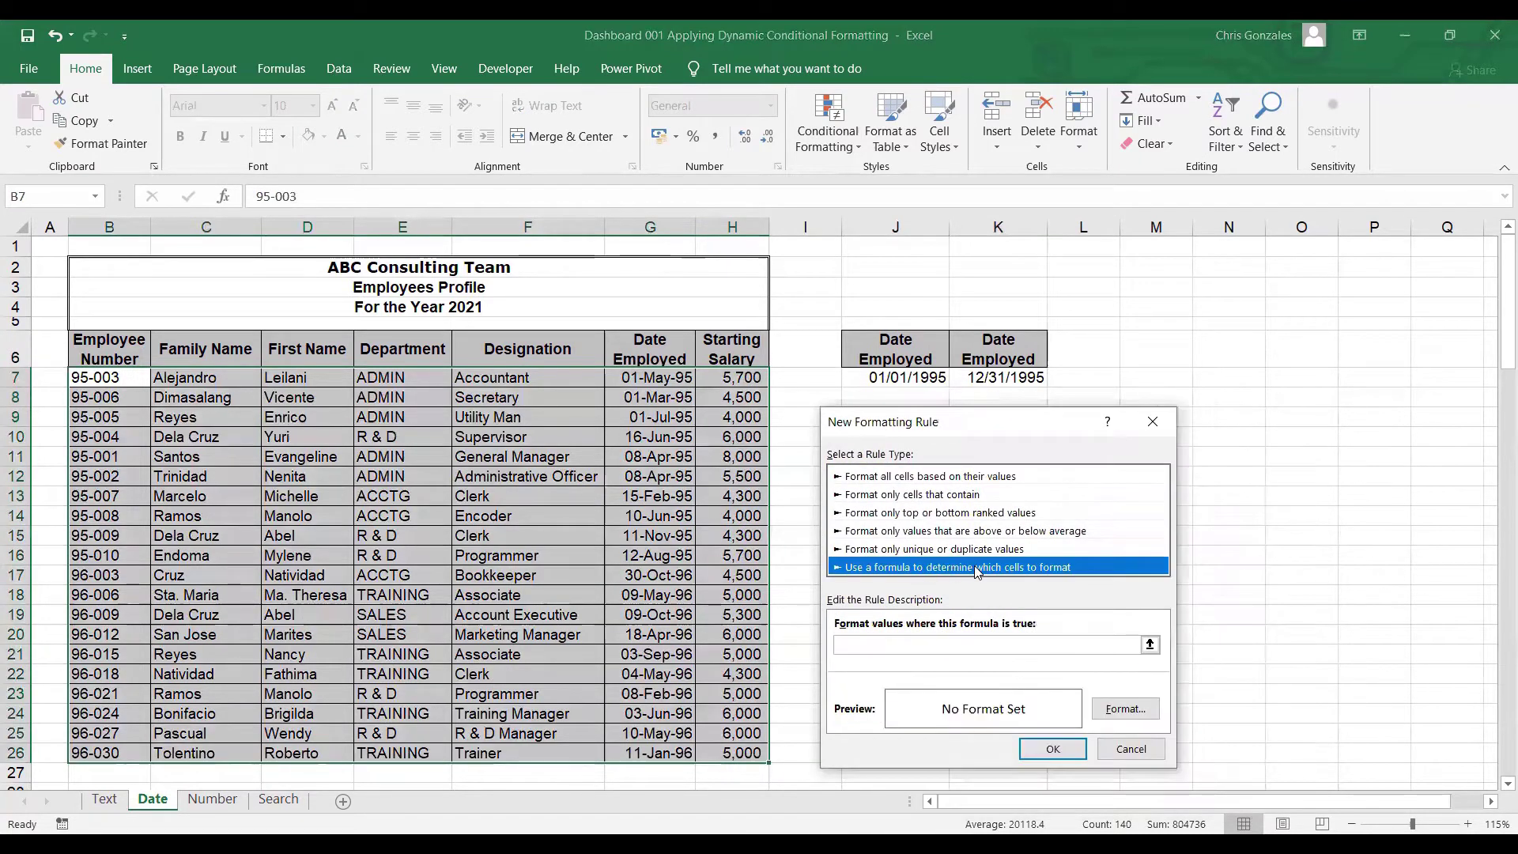
{"action": "left_click", "coordinate": [936, 643]}
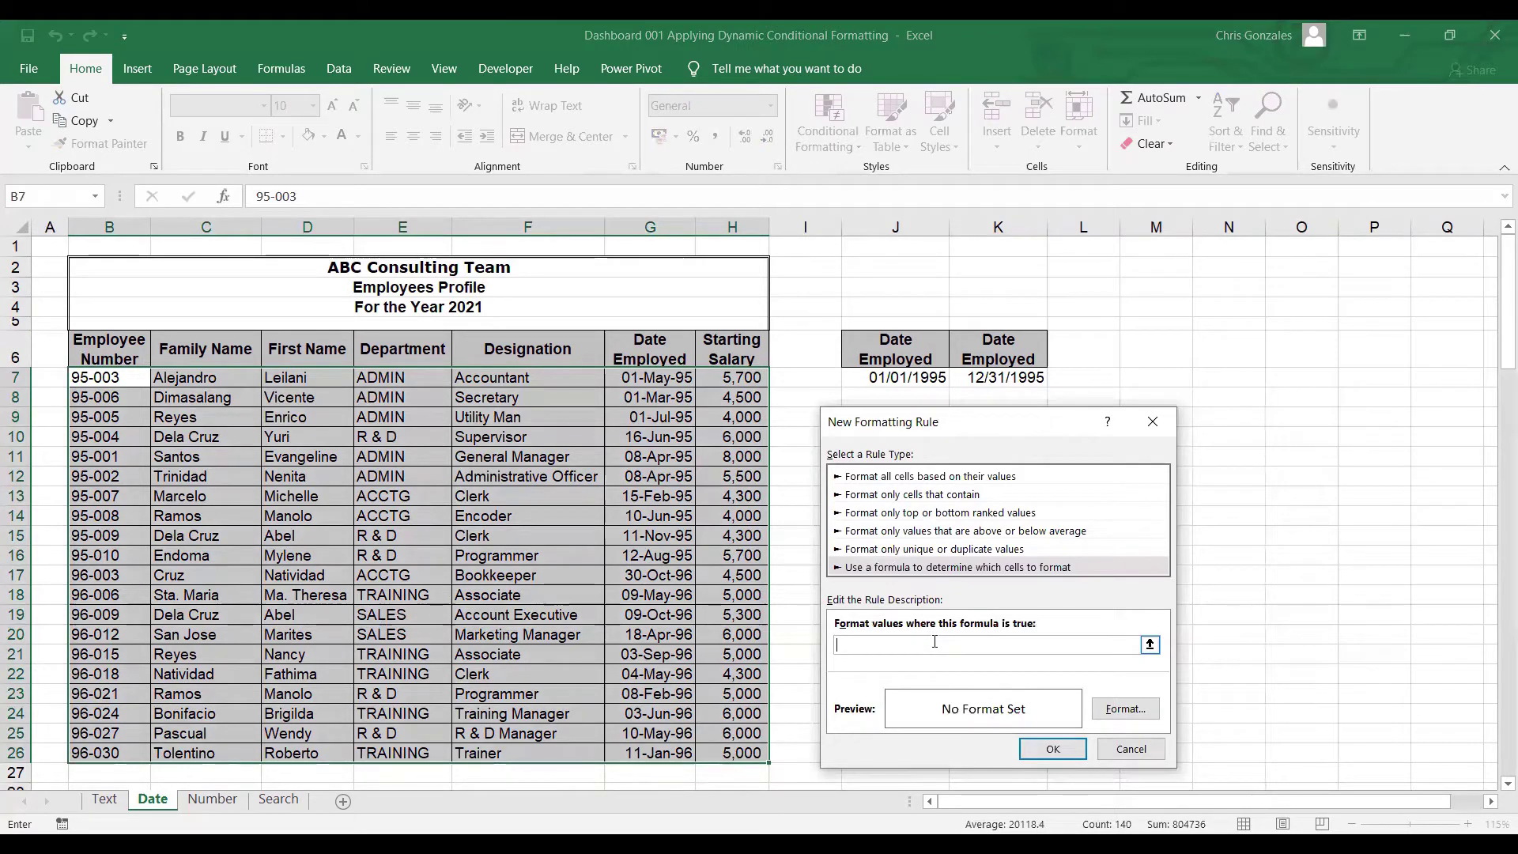
- Set the rule's formula to =AND($G7>=SD,$G7<=ED), with only the column of the Date Employed reference fixed
{"action": "type", "text": "=AND("}
{"action": "left_click", "coordinate": [635, 369]}
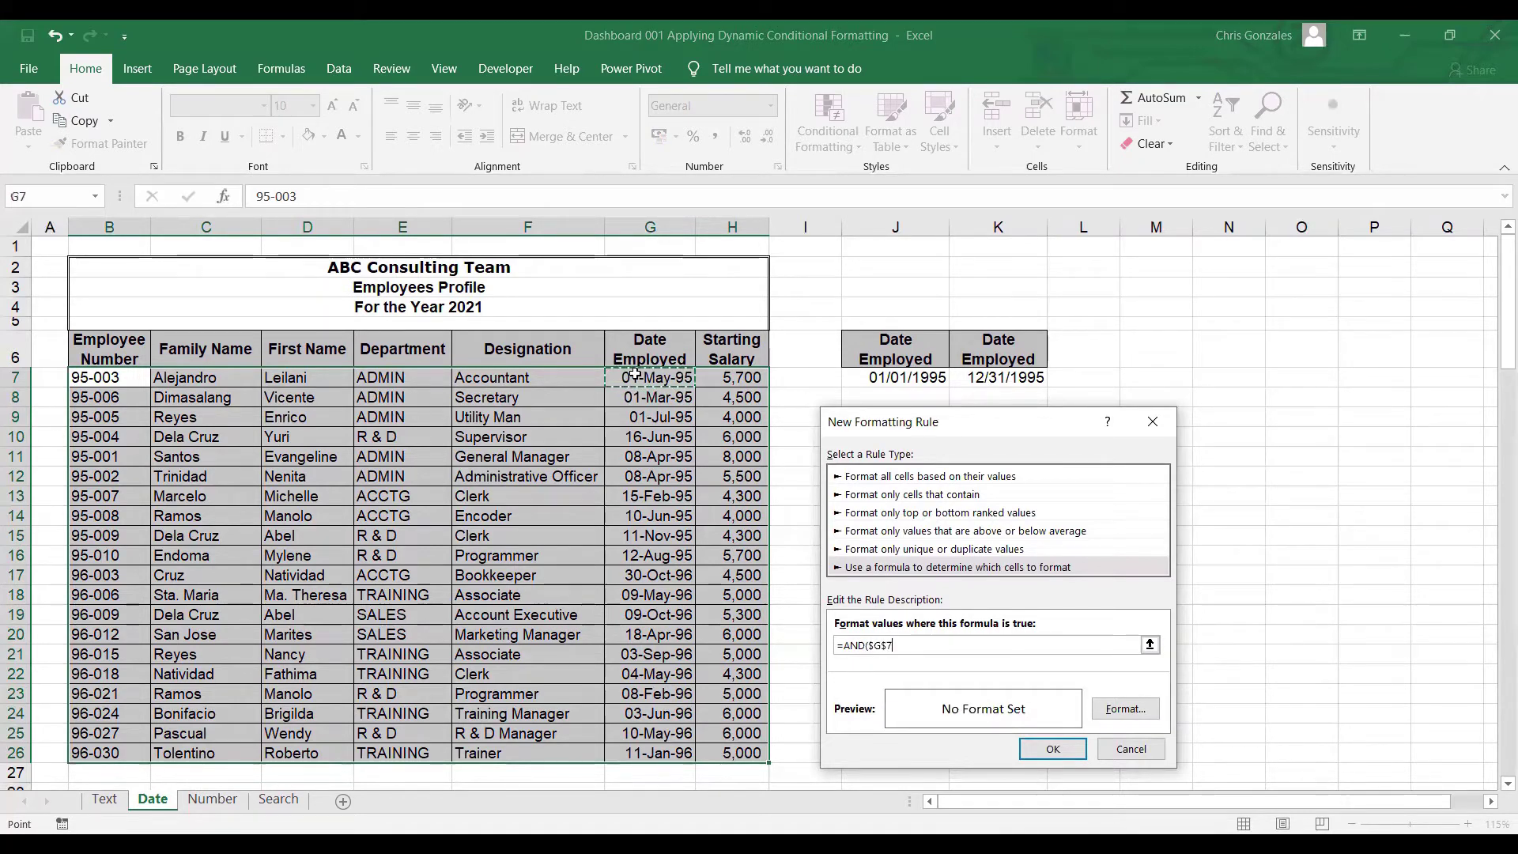
{"action": "left_click", "coordinate": [888, 648]}
{"action": "key", "text": "BackSpace"}
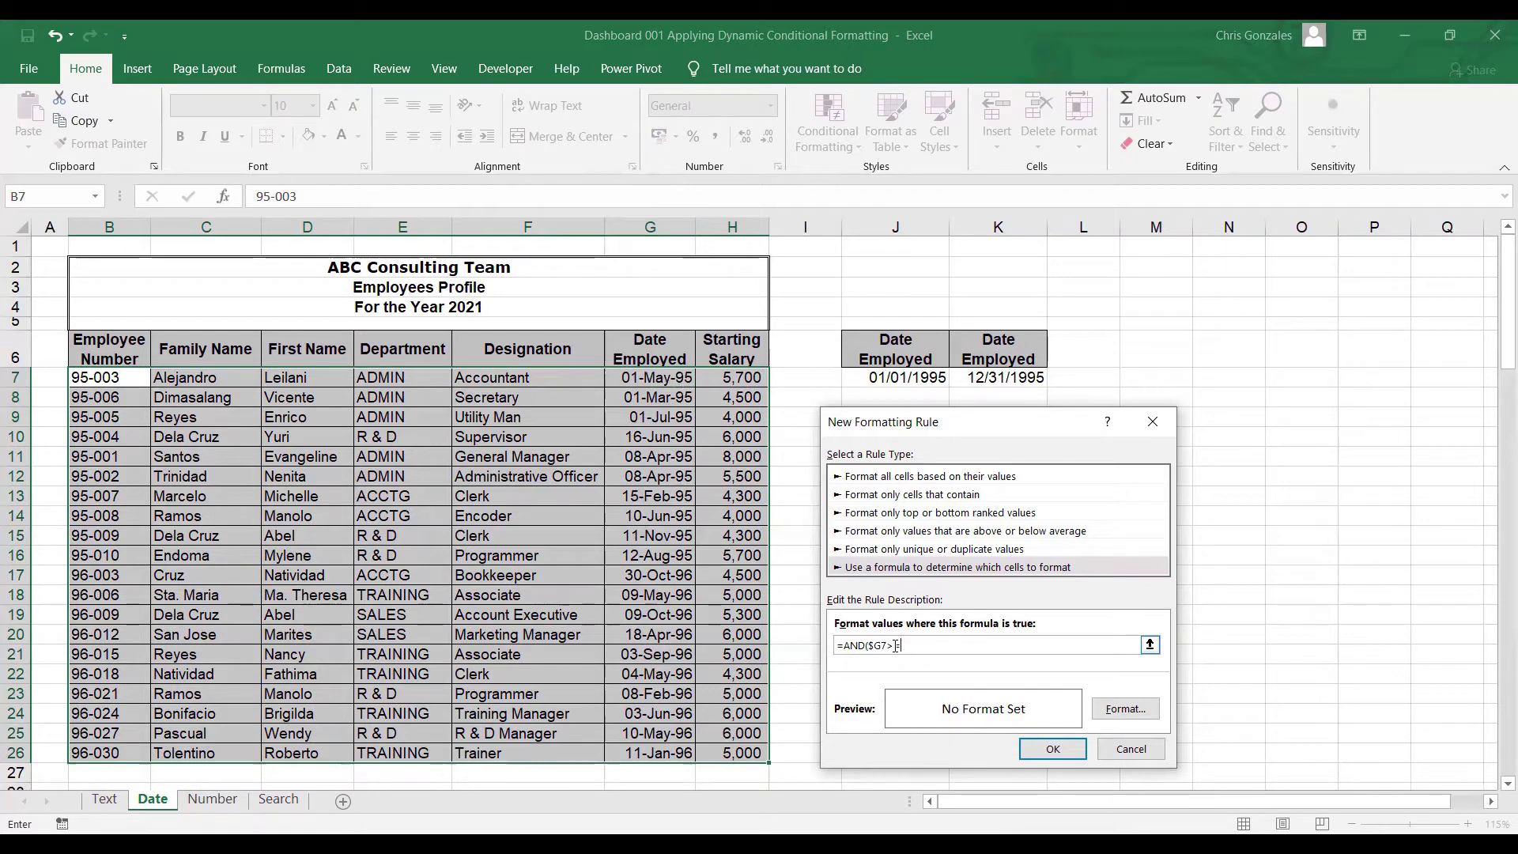
{"action": "type", "text": "$J"}
{"action": "type", "text": ","}
{"action": "left_click", "coordinate": [668, 377]}
{"action": "left_click", "coordinate": [934, 645]}
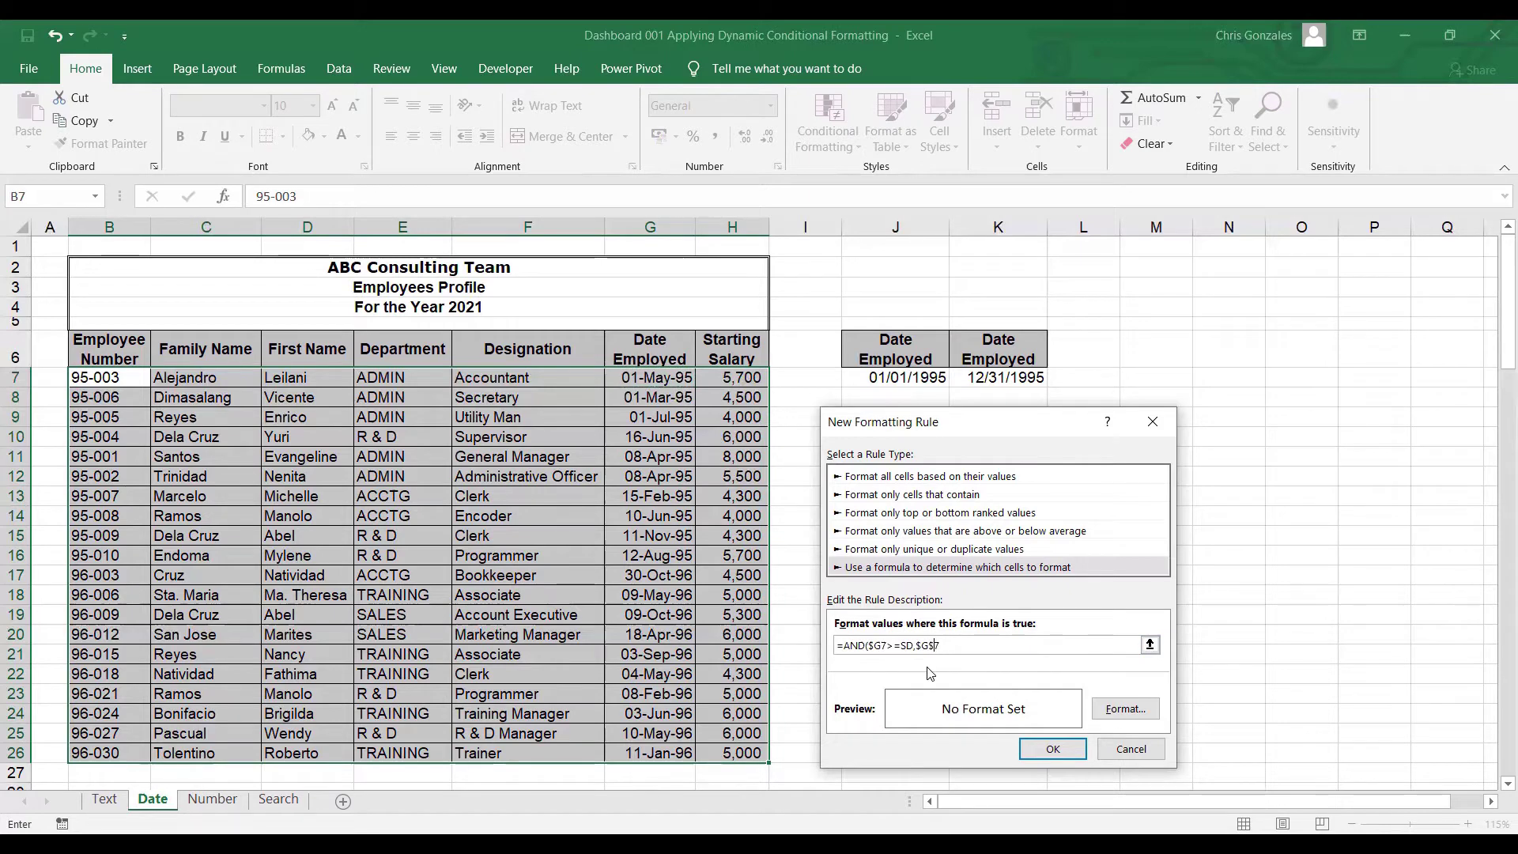
{"action": "key", "text": "BackSpace"}
{"action": "type", "text": "<=ED)"}
- Give the date rule a light blue fill and apply it to the selected records
{"action": "left_click", "coordinate": [1123, 708]}
{"action": "left_click", "coordinate": [877, 441]}
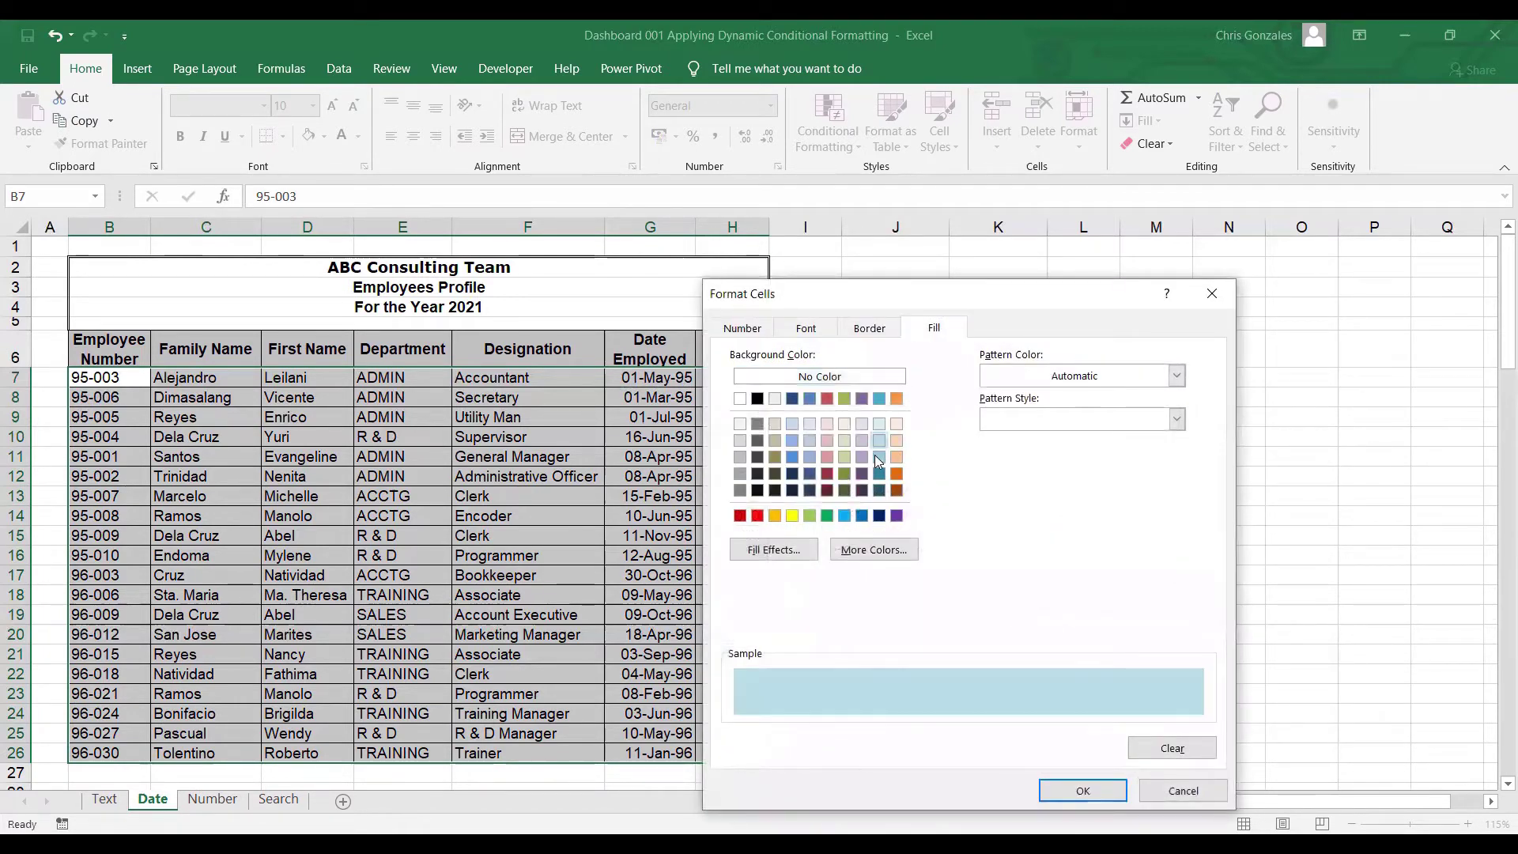
{"action": "left_click", "coordinate": [1058, 794]}
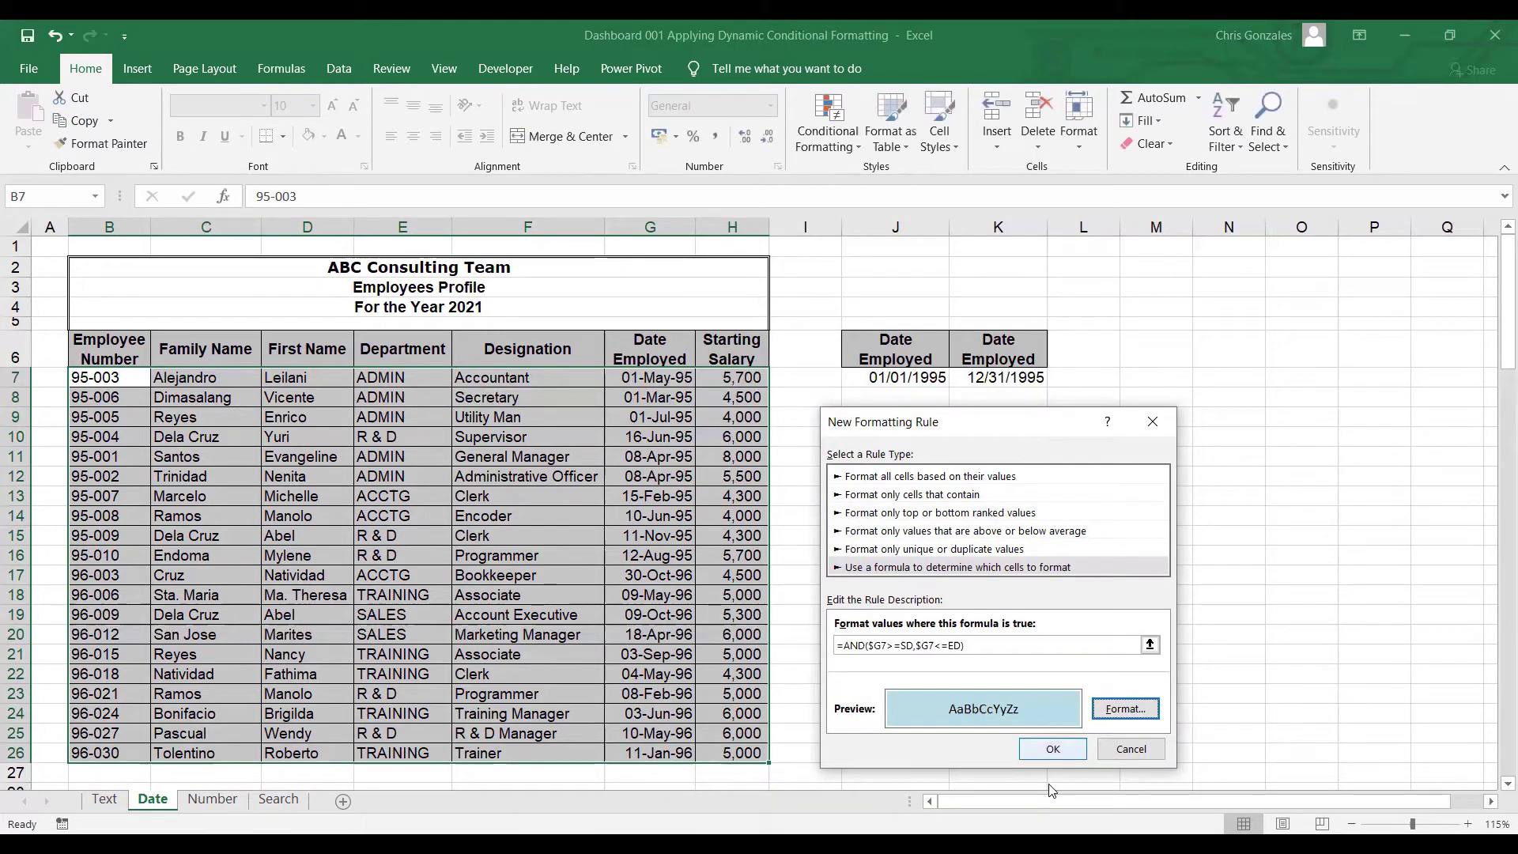
{"action": "left_click", "coordinate": [1053, 749]}
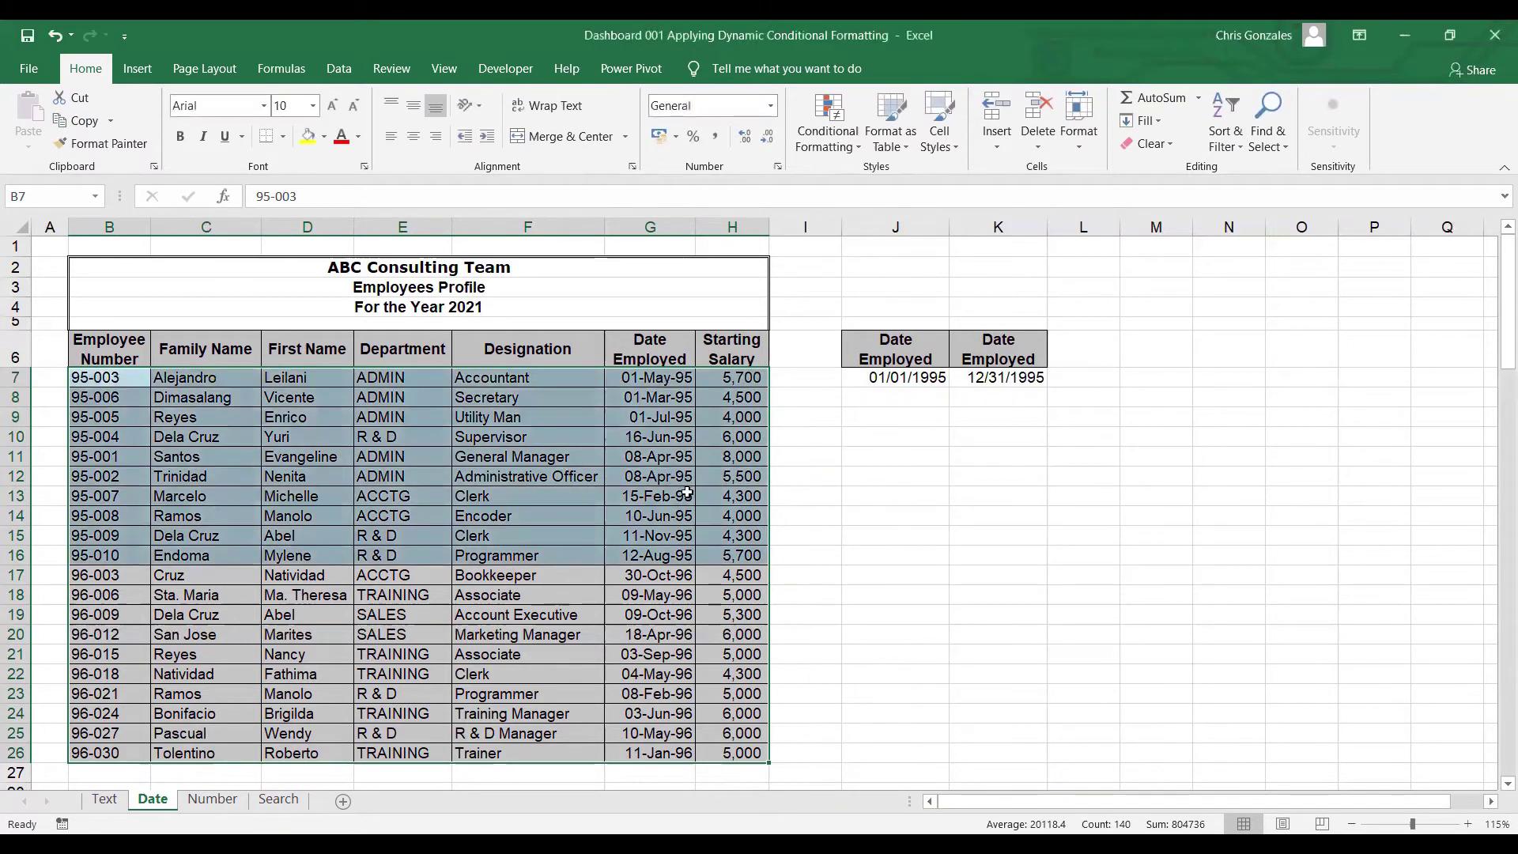
- Test the date highlighting by setting the start date in J7 to 01/01/1996 and the end date in K7 to 12/31/1996
{"action": "left_click", "coordinate": [939, 376]}
{"action": "double_click", "coordinate": [947, 377]}
{"action": "left_click_drag", "start_coordinate": [947, 377], "coordinate": [941, 377]}
{"action": "type", "text": "6"}
{"action": "key", "text": "Return"}
{"action": "double_click", "coordinate": [1032, 376]}
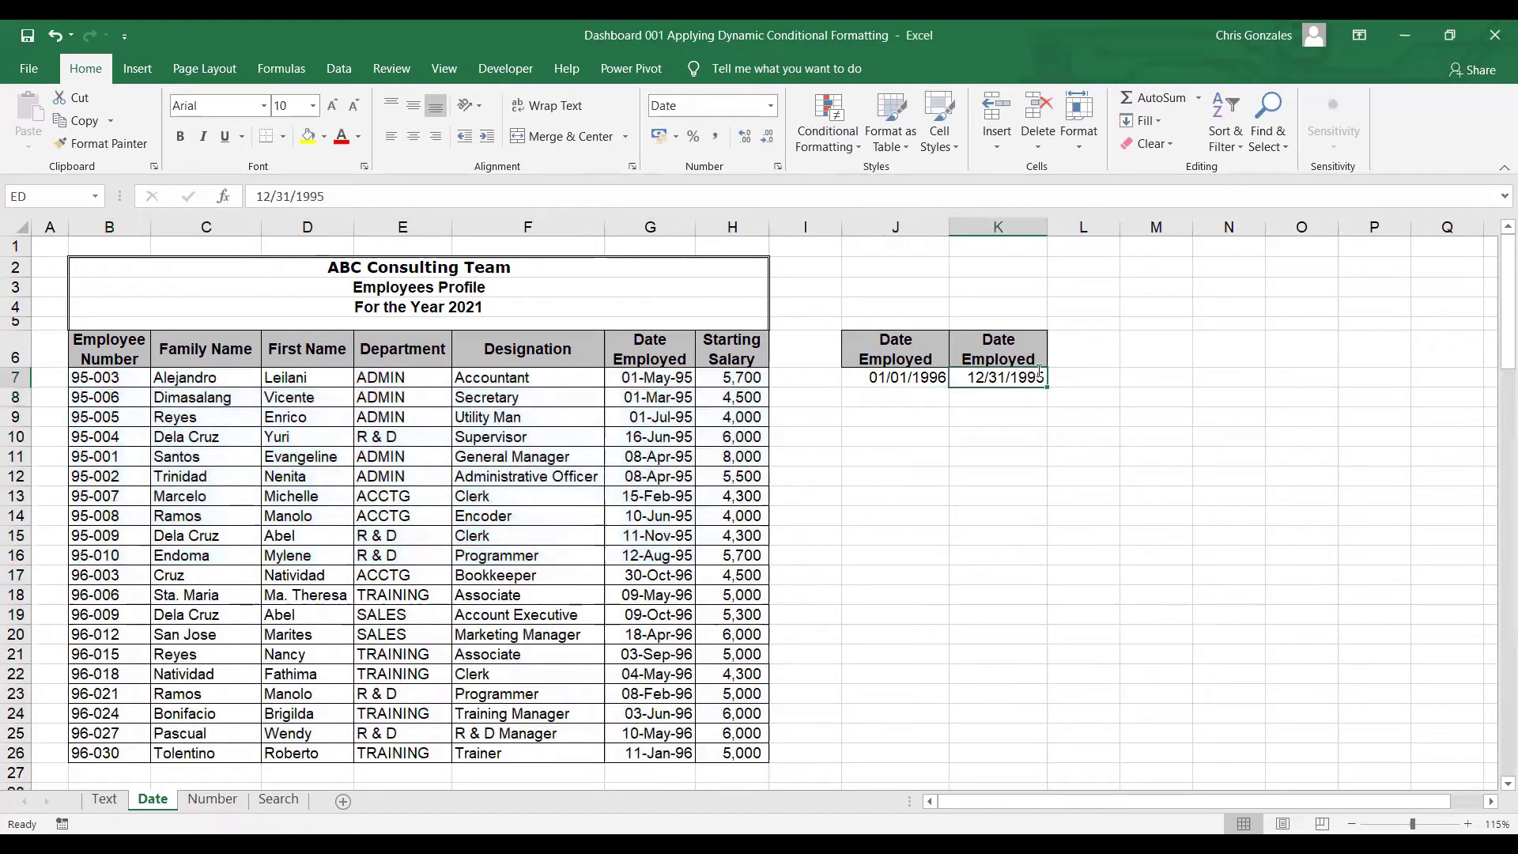
{"action": "left_click_drag", "start_coordinate": [1044, 377], "coordinate": [1038, 377]}
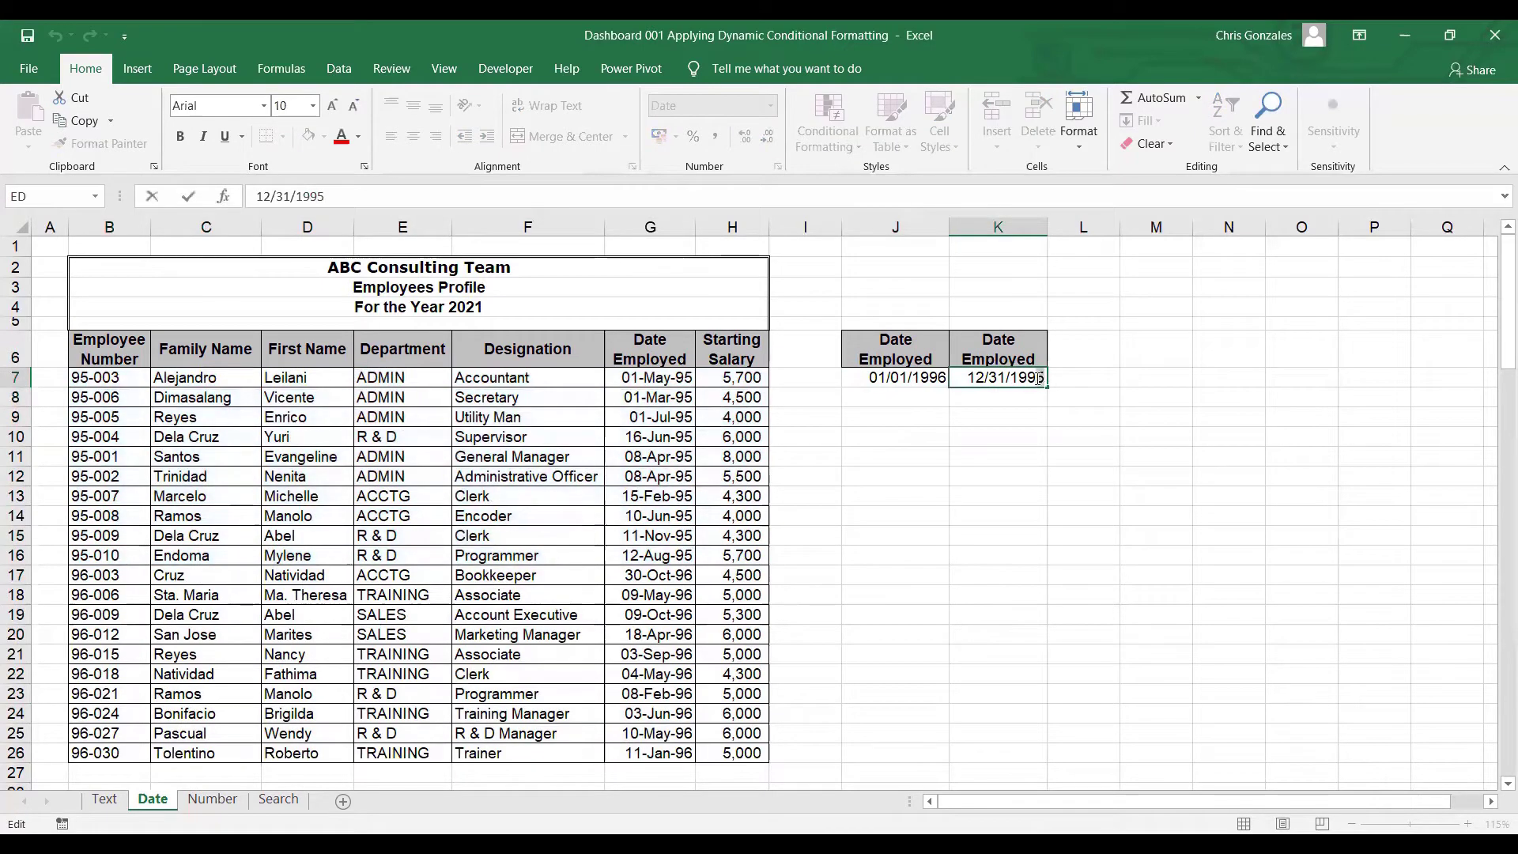
{"action": "type", "text": "6"}
{"action": "key", "text": "Return"}
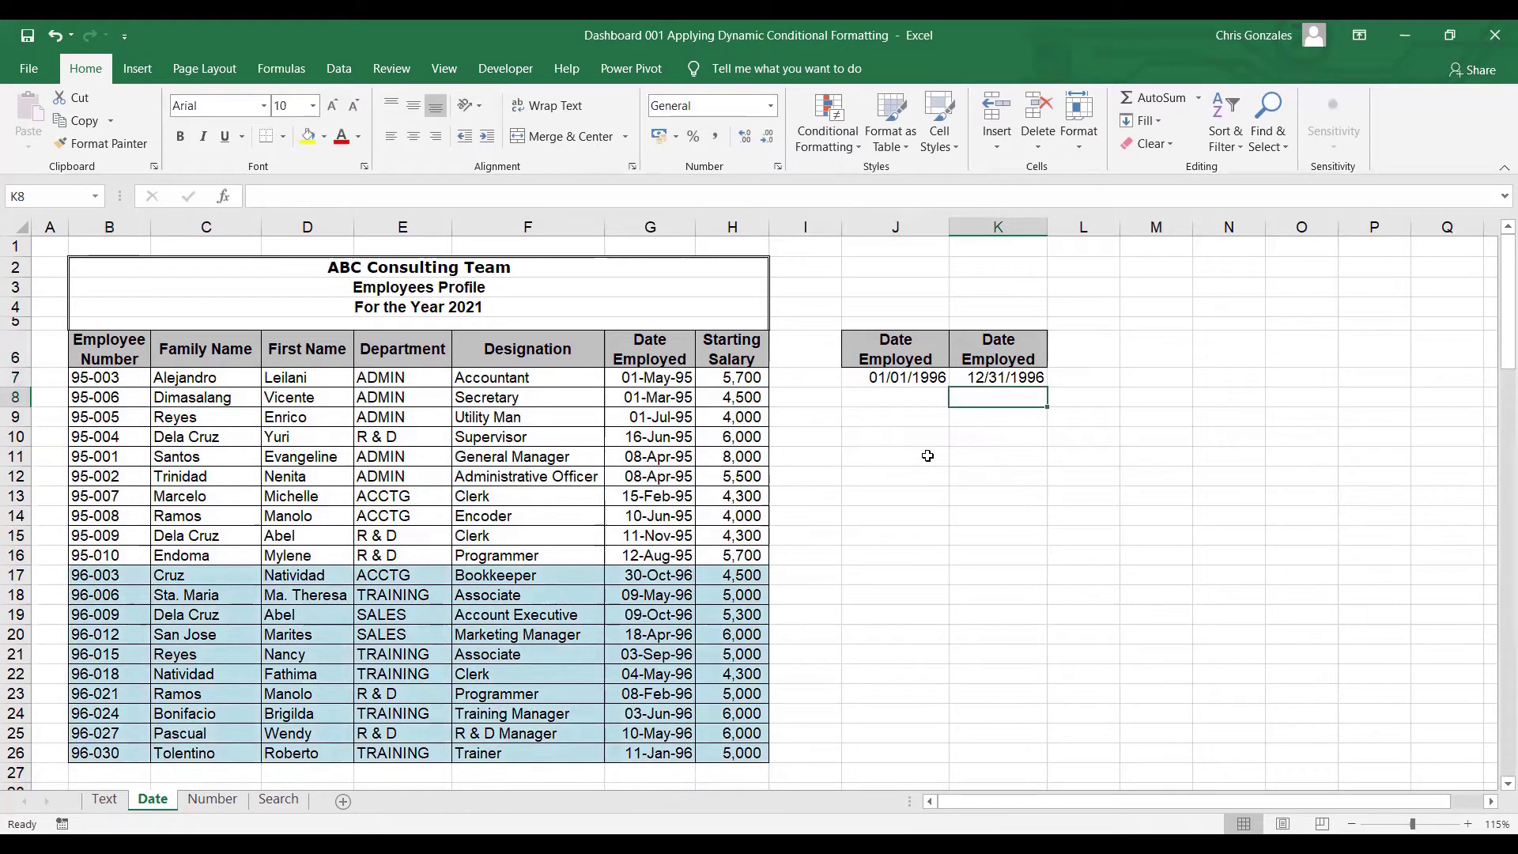
- Set the Date Employed criteria to 4/1/1995 in J7 and 6/30/1995 in K7
{"action": "left_click", "coordinate": [909, 374]}
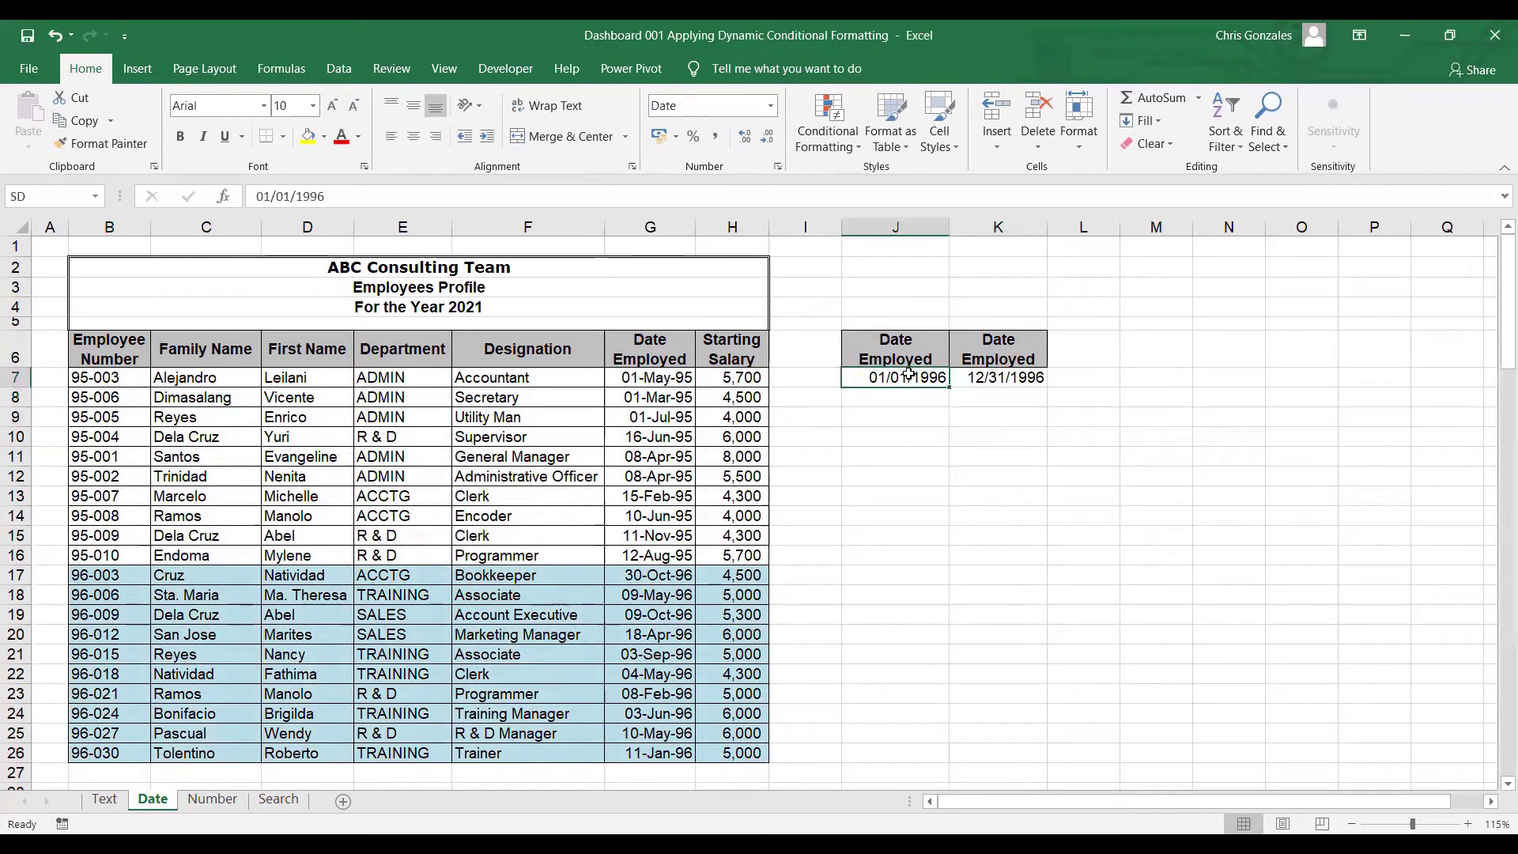
{"action": "type", "text": "4"}
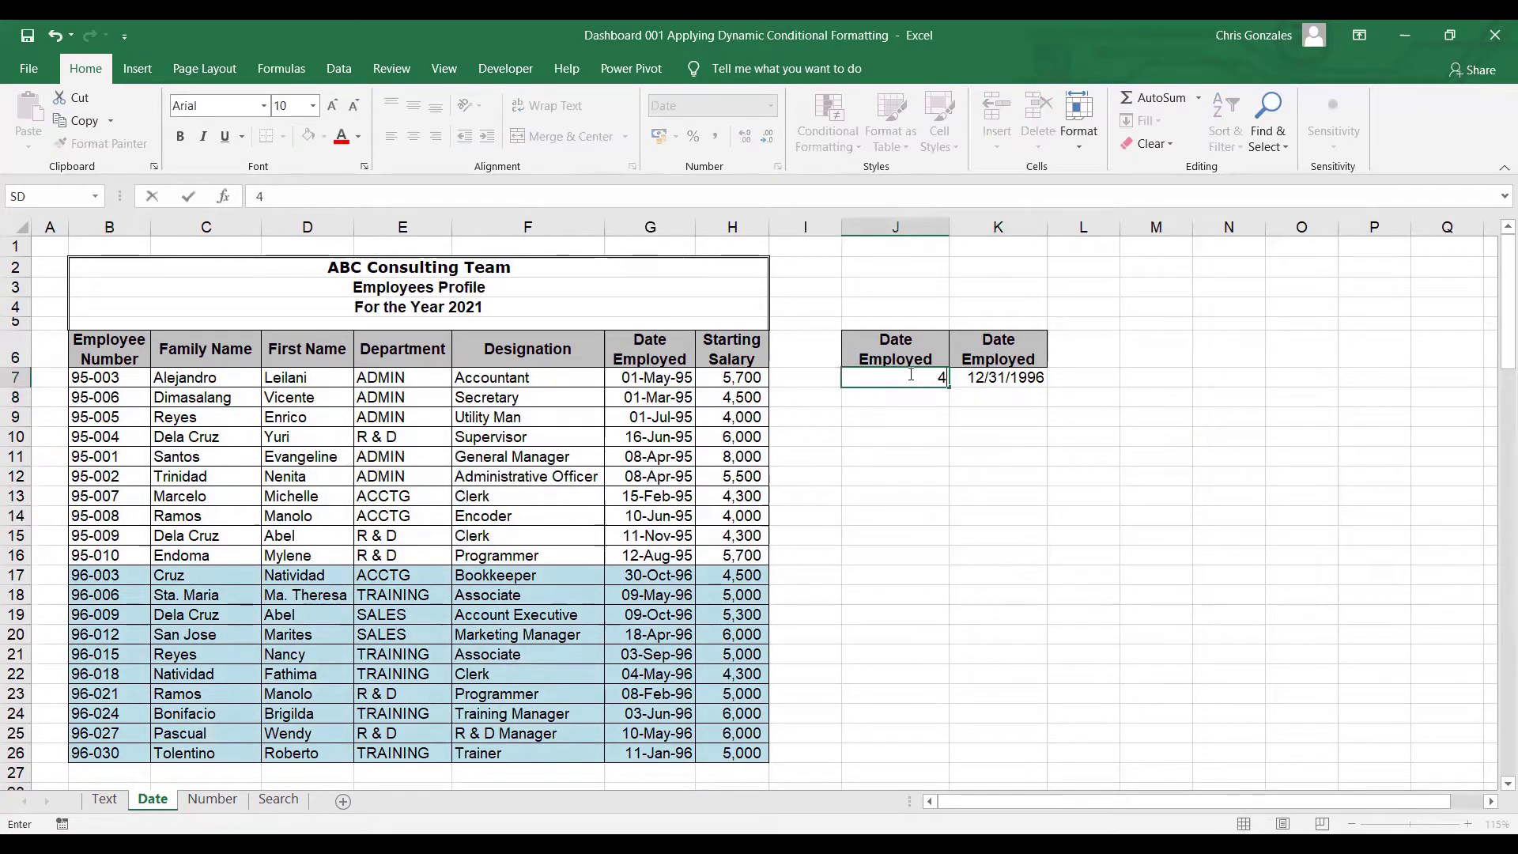
{"action": "type", "text": "/1/1995"}
{"action": "key", "text": "Tab"}
{"action": "type", "text": "6/30"}
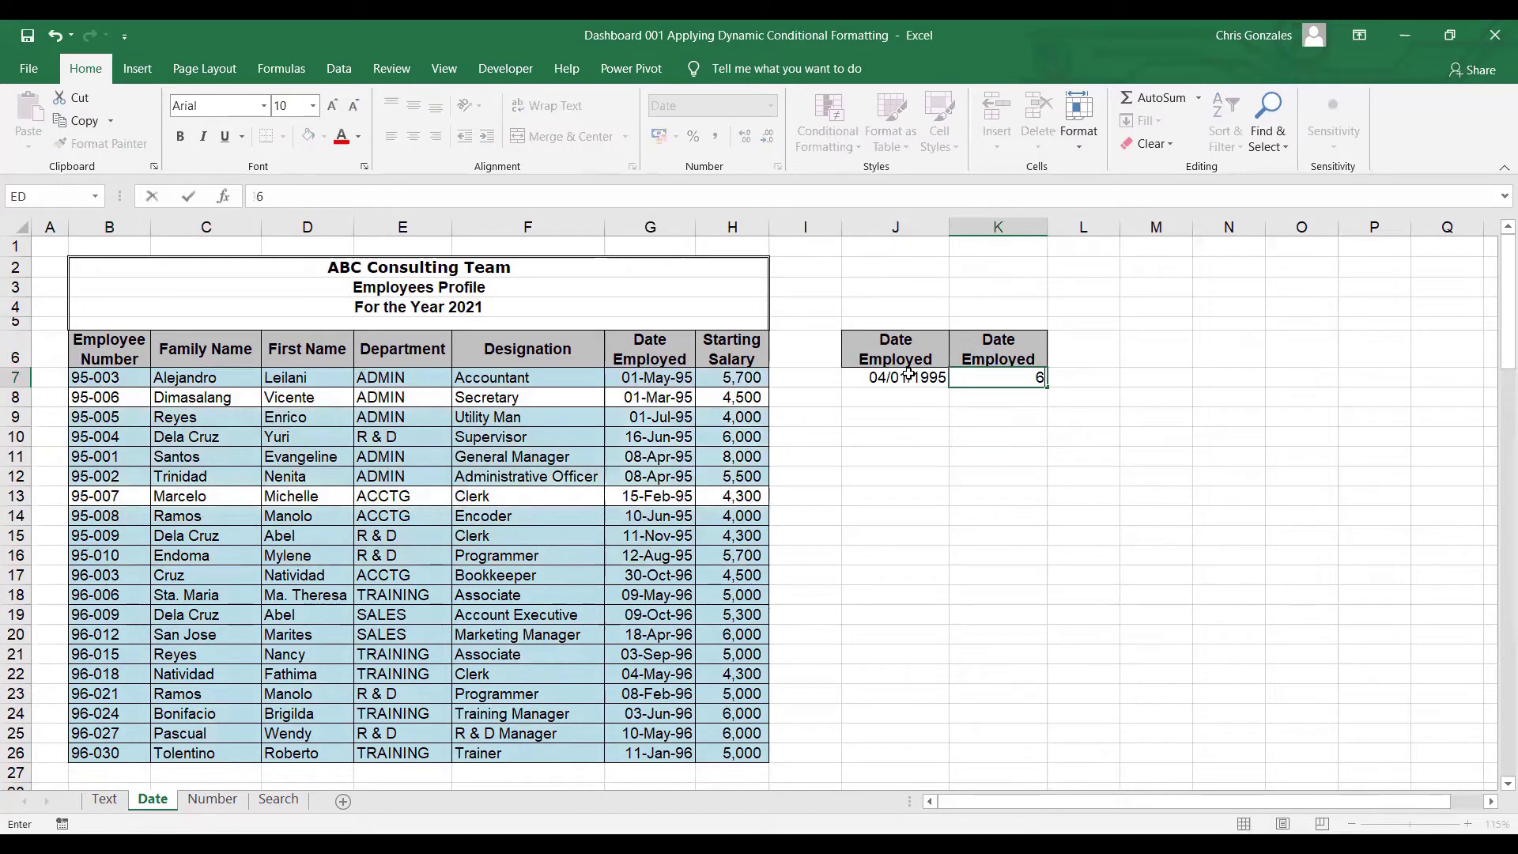
{"action": "type", "text": "/1995"}
{"action": "key", "text": "Return"}
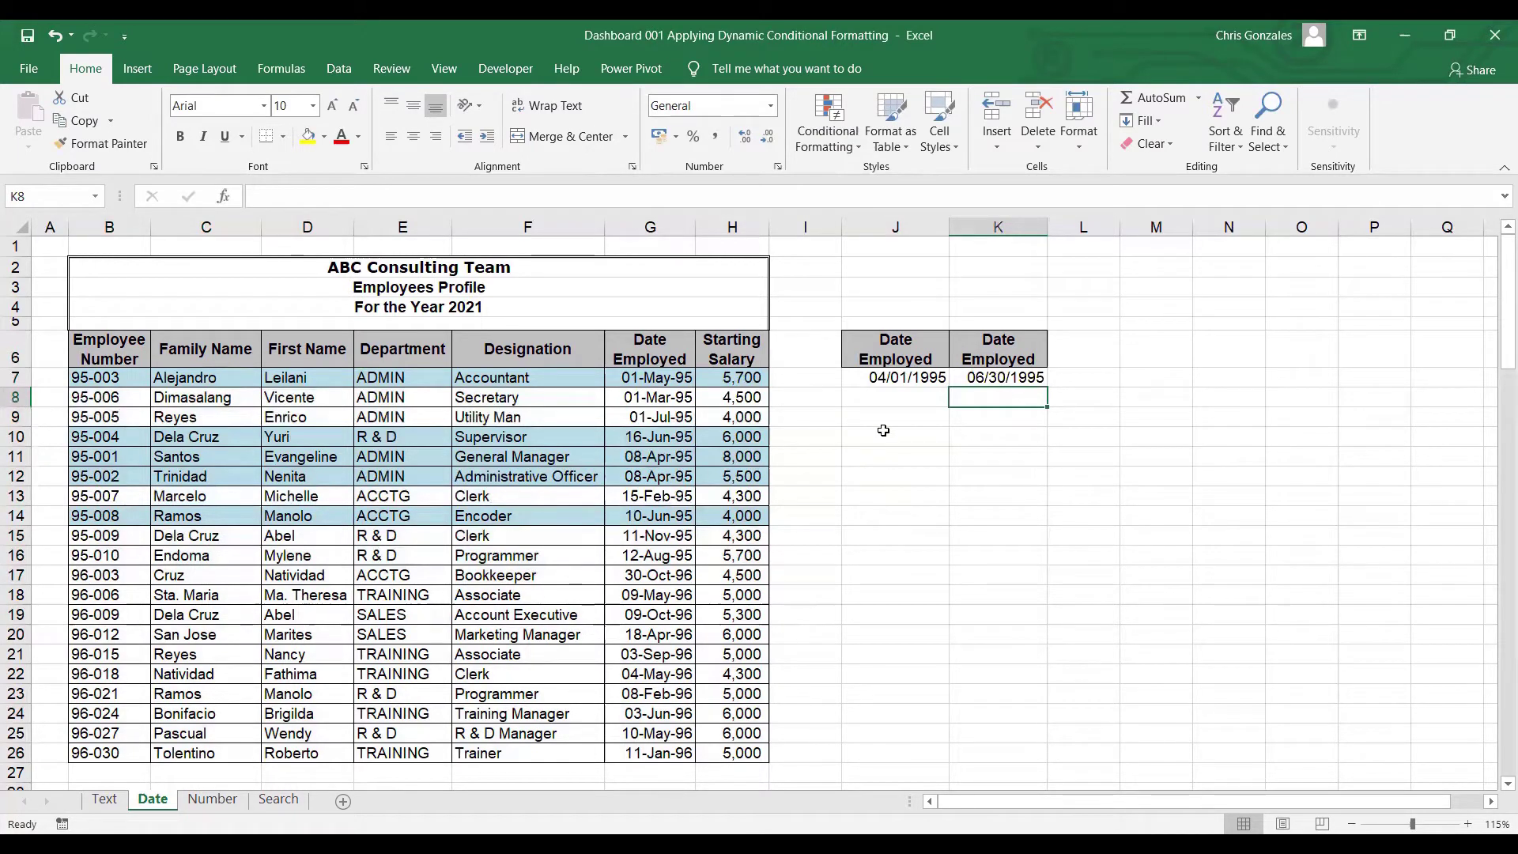
{"action": "left_click", "coordinate": [900, 382]}
{"action": "left_click", "coordinate": [988, 377]}
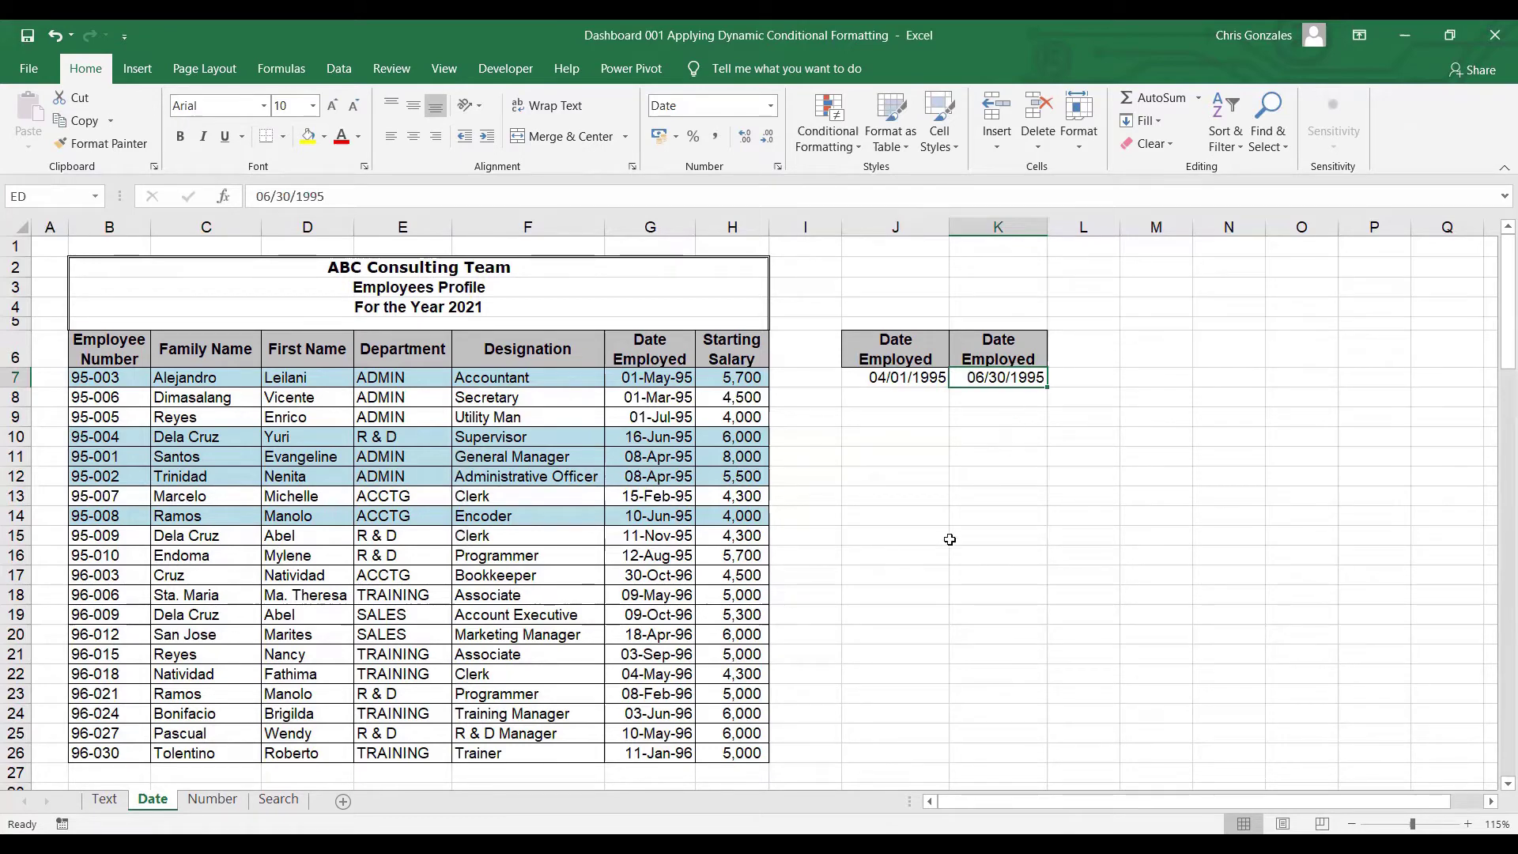
- On the Number sheet, copy the Department header into J6
{"action": "left_click", "coordinate": [227, 800]}
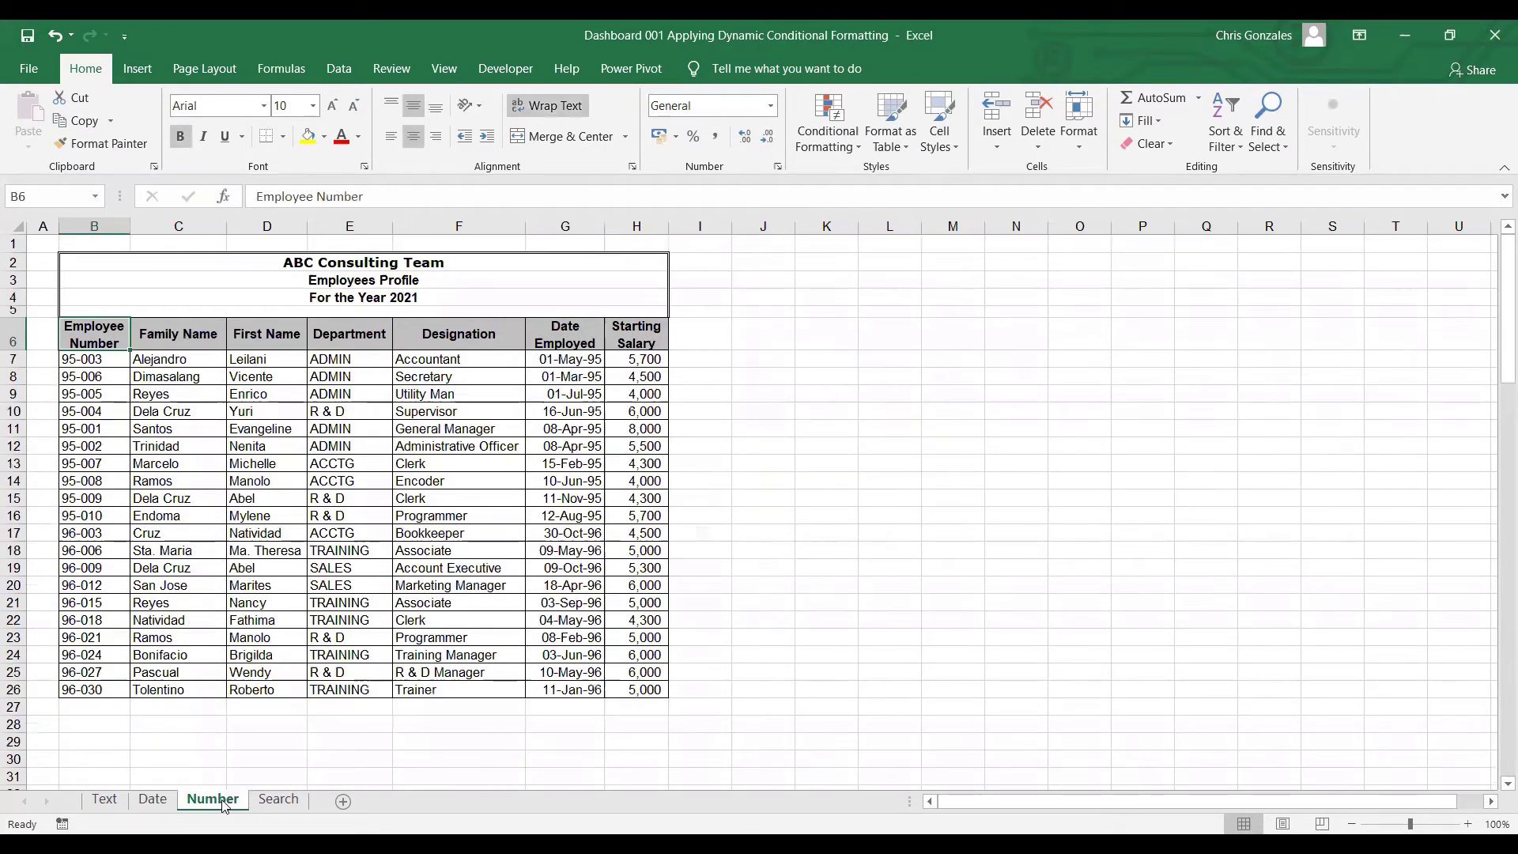
{"action": "scroll", "coordinate": [254, 737], "scroll_direction": "up", "scroll_amount": 1, "text": "ctrl"}
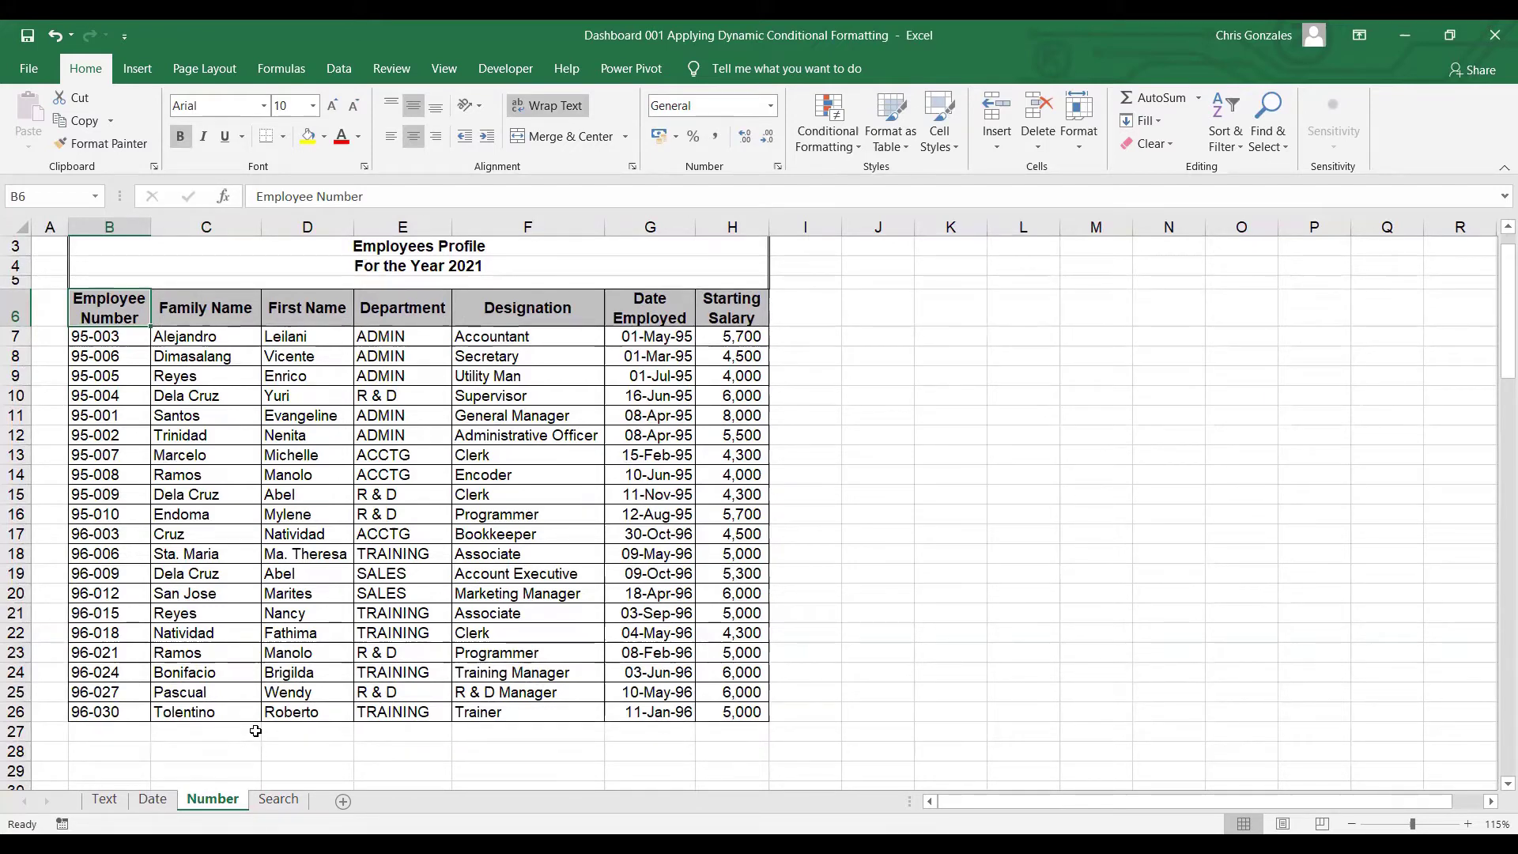
{"action": "left_click", "coordinate": [399, 316]}
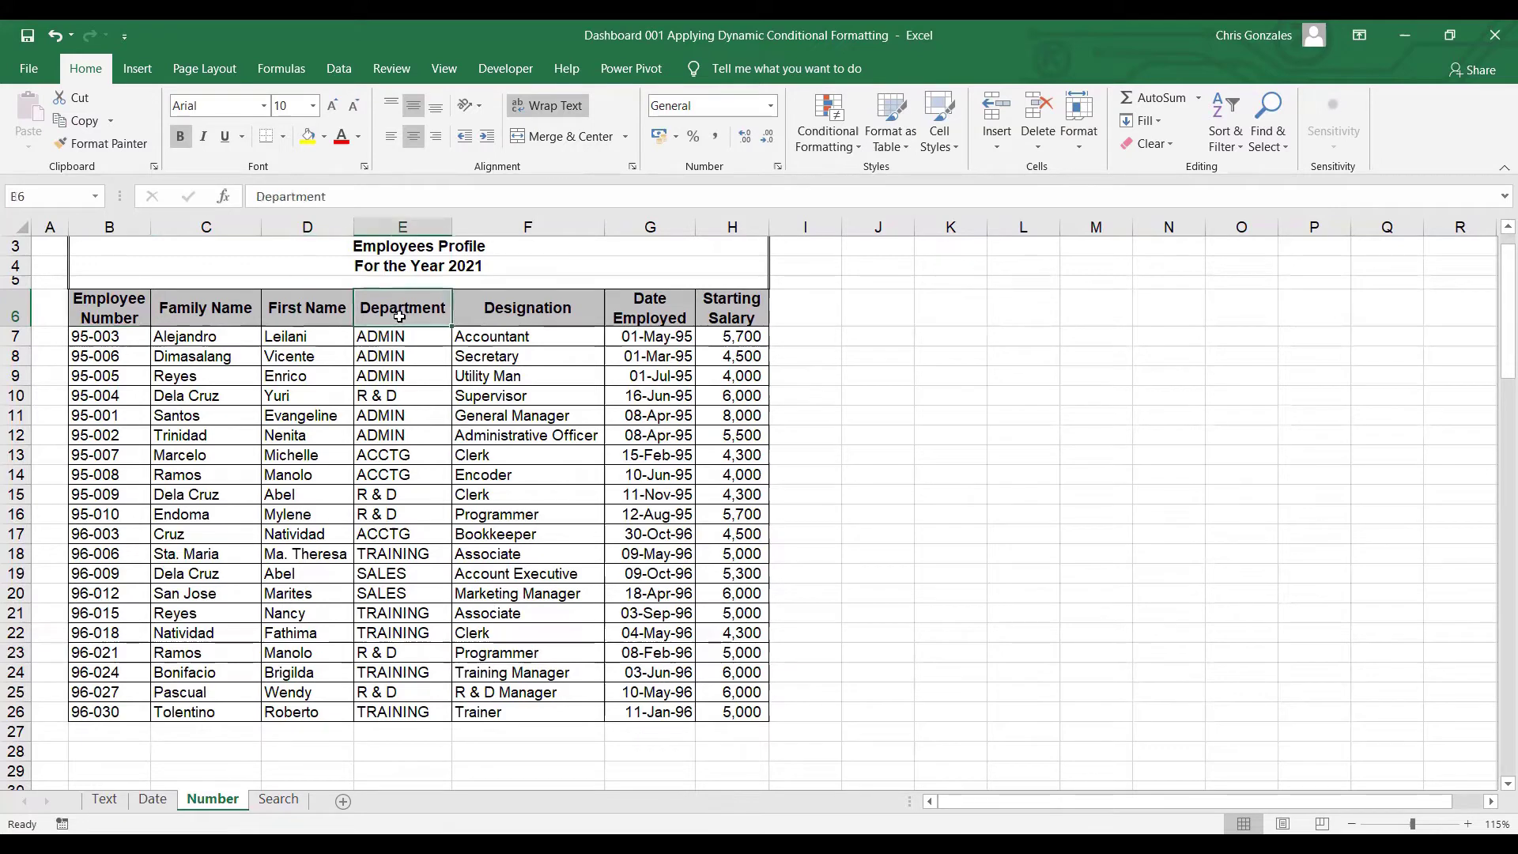
{"action": "key", "text": "ctrl+c"}
{"action": "left_click", "coordinate": [871, 299]}
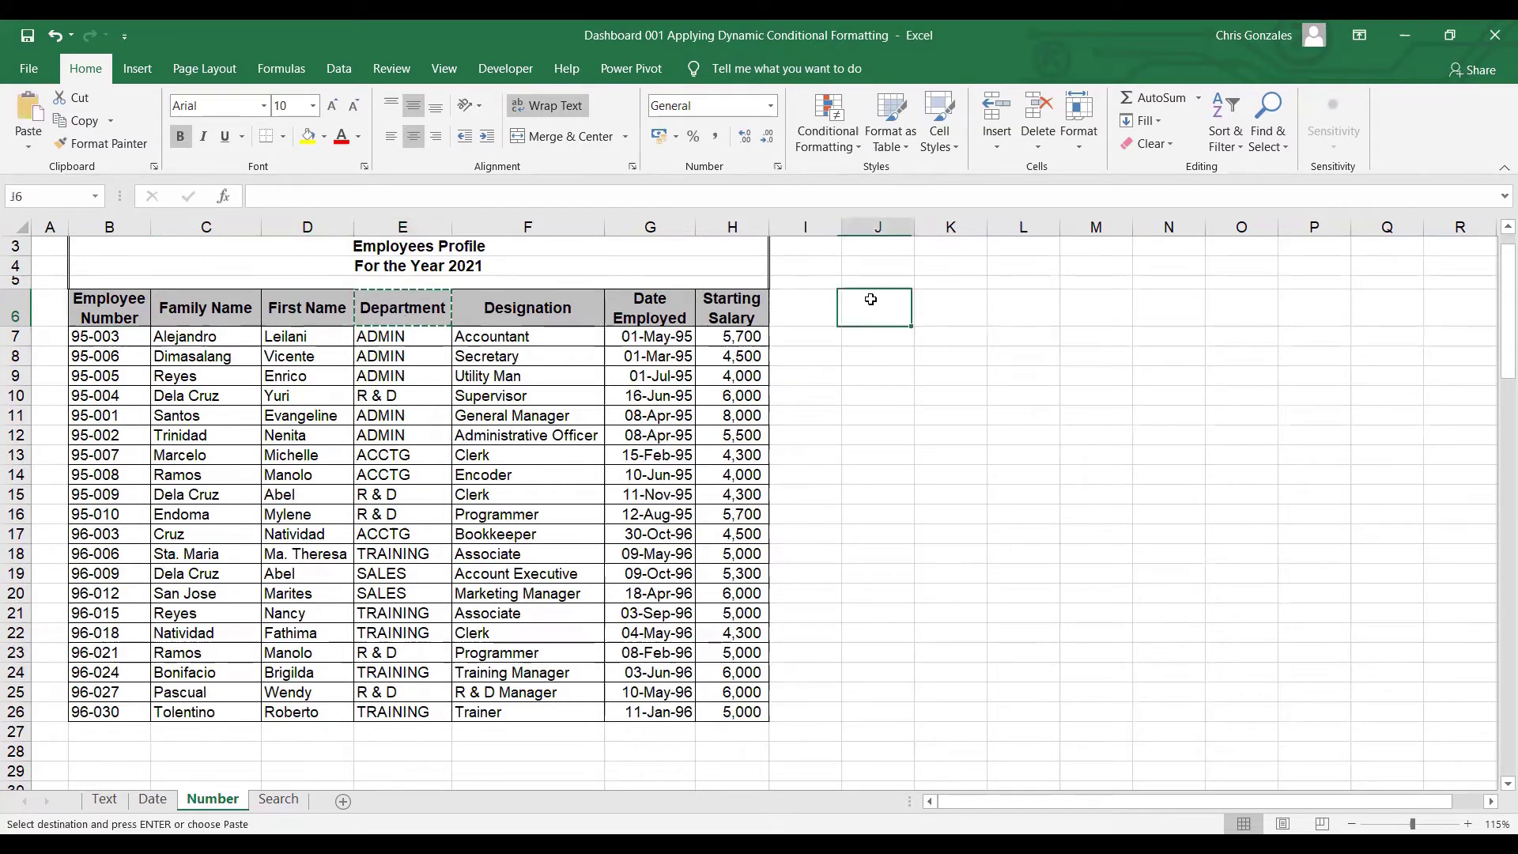
{"action": "key", "text": "ctrl+v"}
- Copy the Starting Salary header from H6 into K6 and L6
{"action": "left_click", "coordinate": [731, 310]}
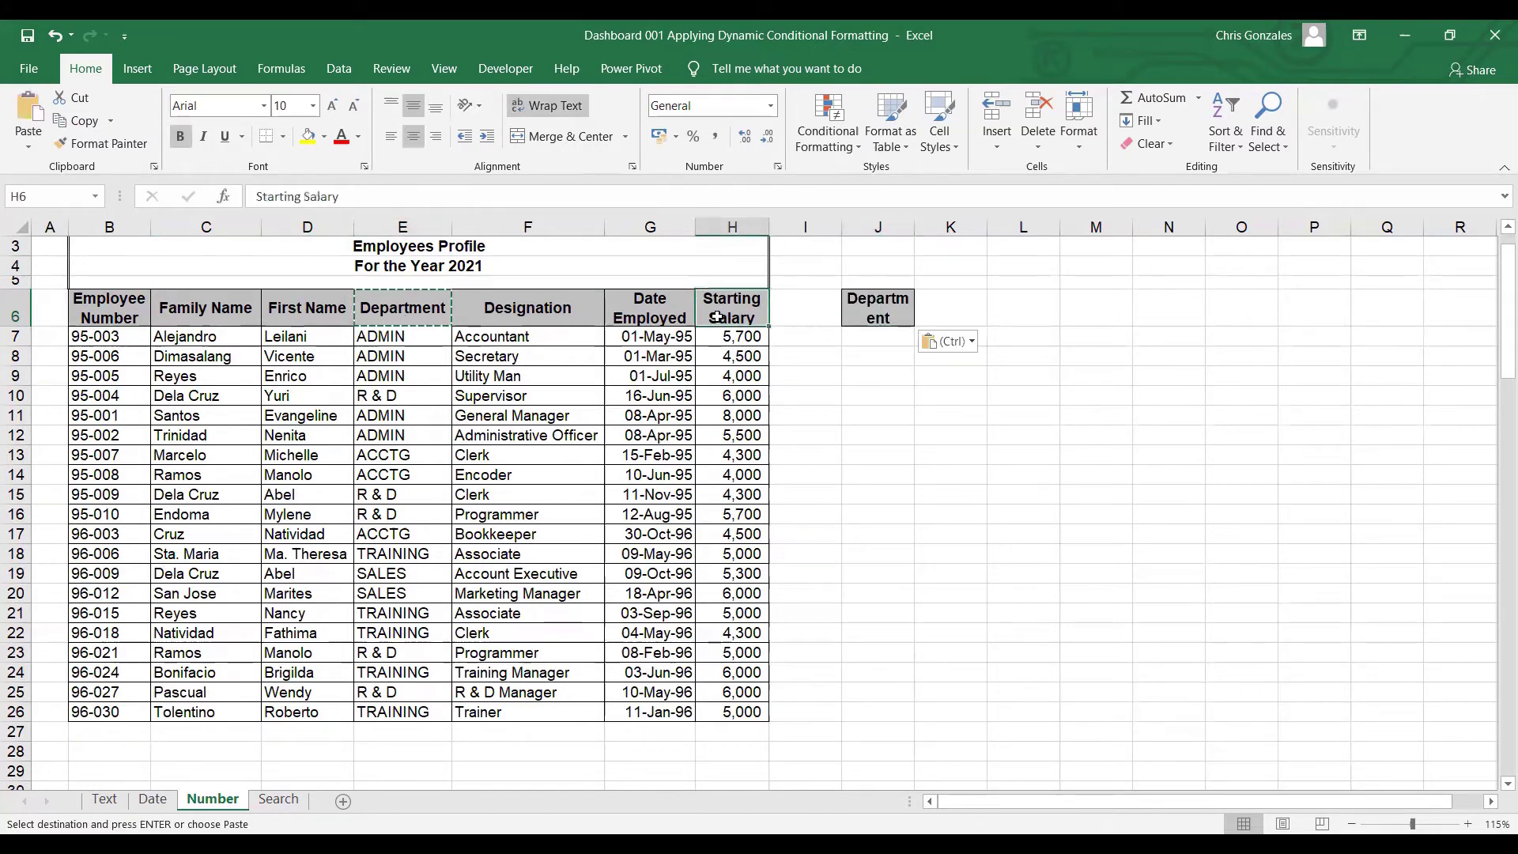
{"action": "key", "text": "ctrl+c"}
{"action": "left_click", "coordinate": [927, 310]}
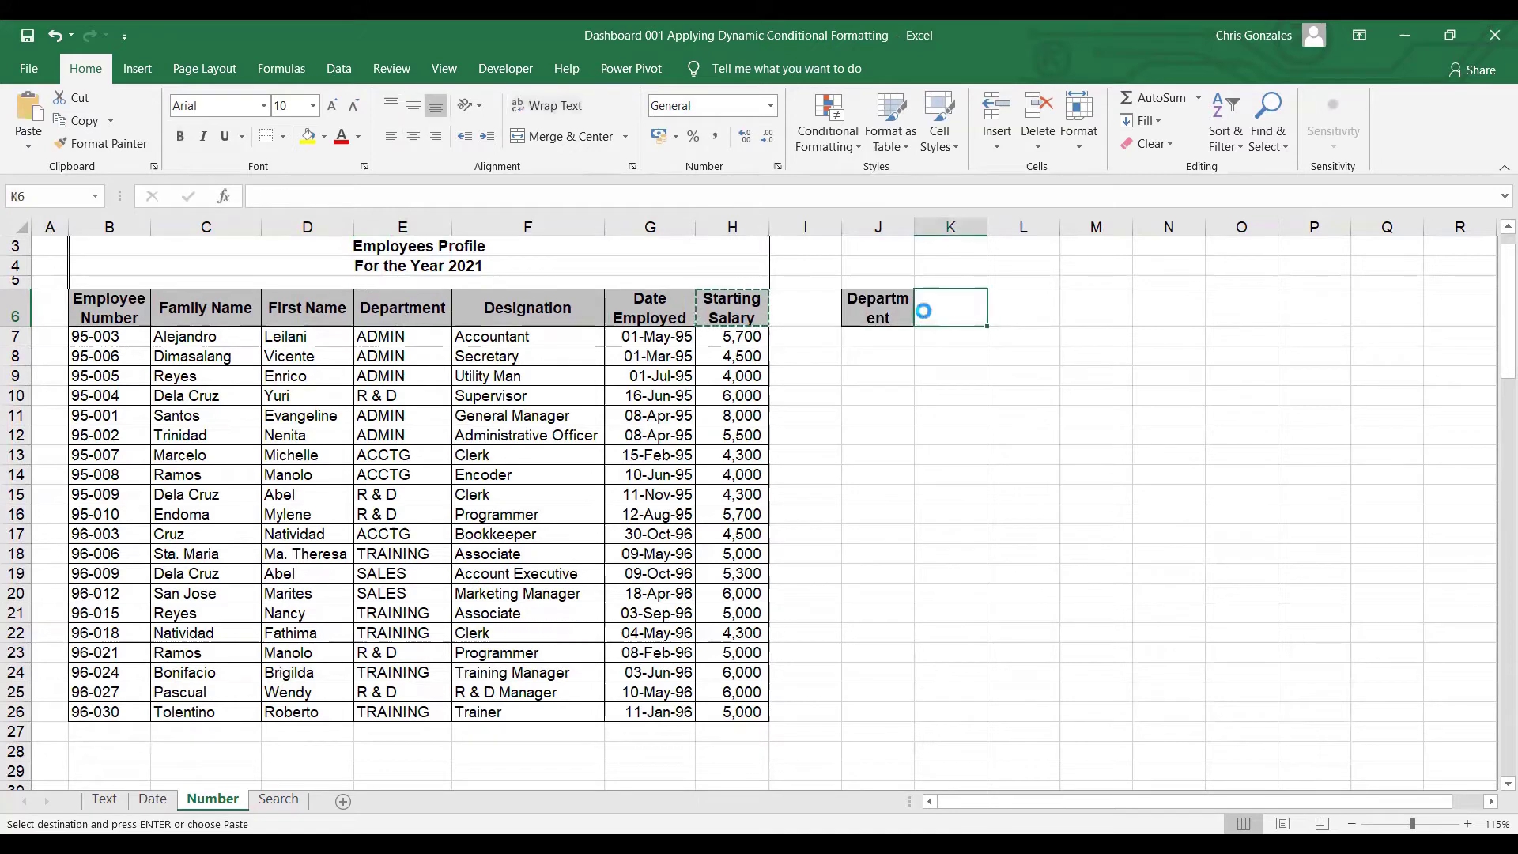
{"action": "key", "text": "ctrl+v"}
{"action": "left_click", "coordinate": [1044, 308]}
{"action": "key", "text": "ctrl+v"}
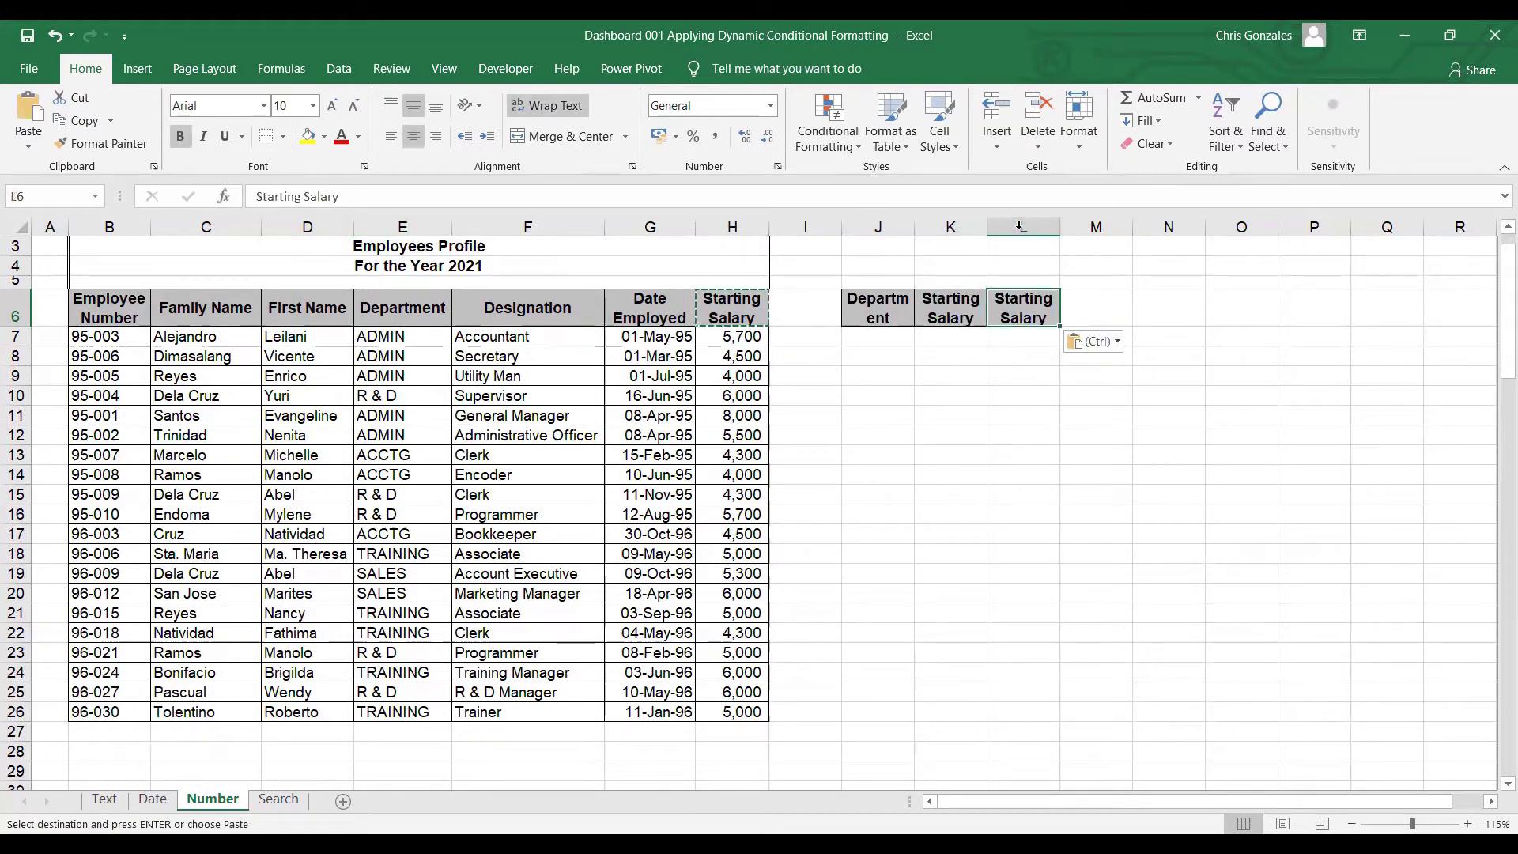
- Auto-fit the criteria columns to their headers, then rename K6 to Low Value and L6 to High Value
{"action": "double_click", "coordinate": [986, 227]}
{"action": "double_click", "coordinate": [915, 227]}
{"action": "left_click", "coordinate": [1044, 312]}
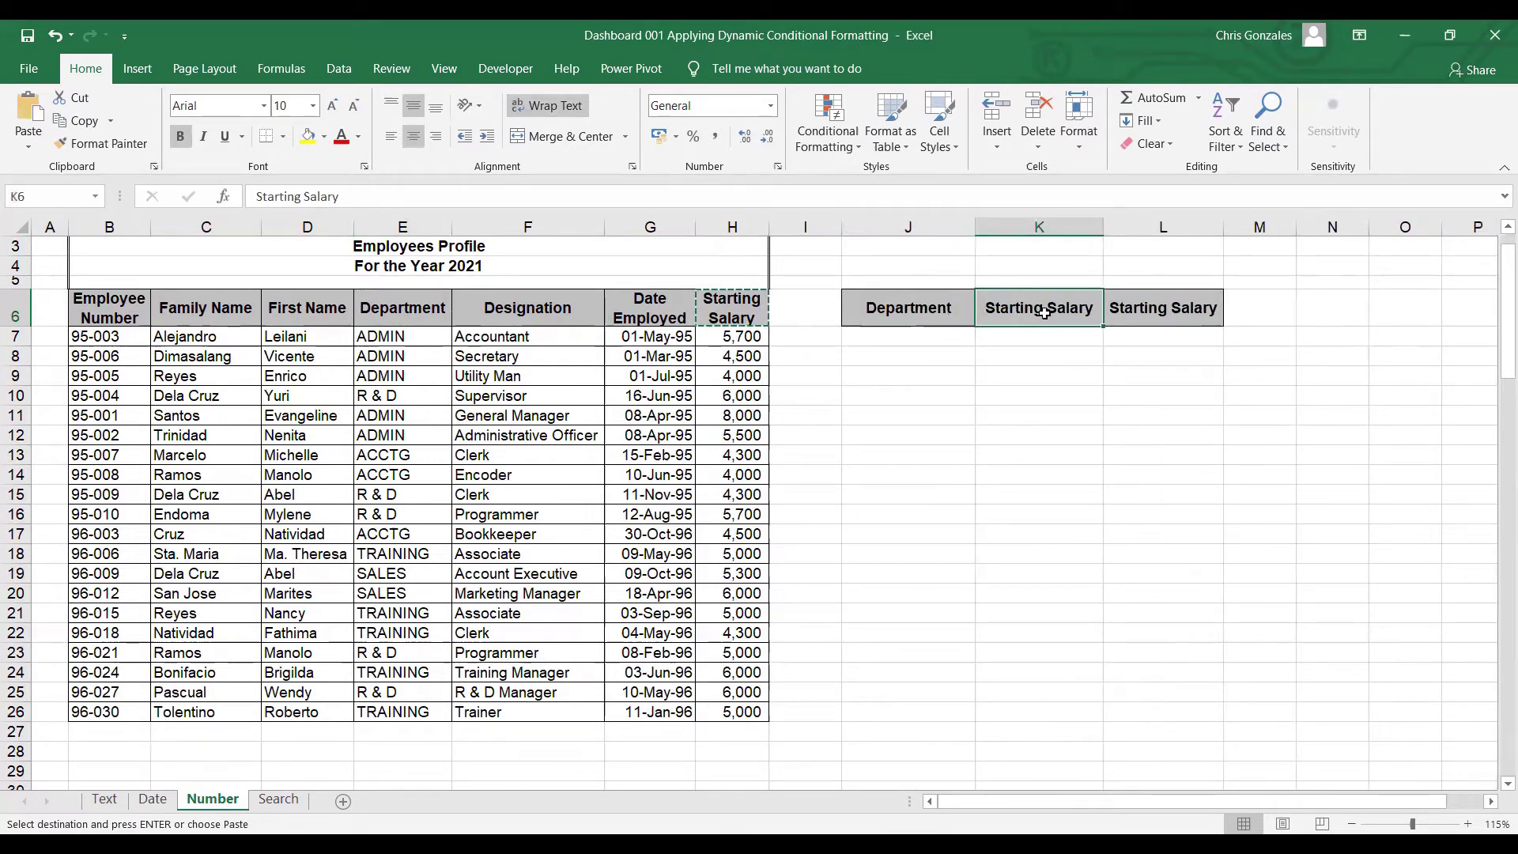
{"action": "type", "text": "Lo"}
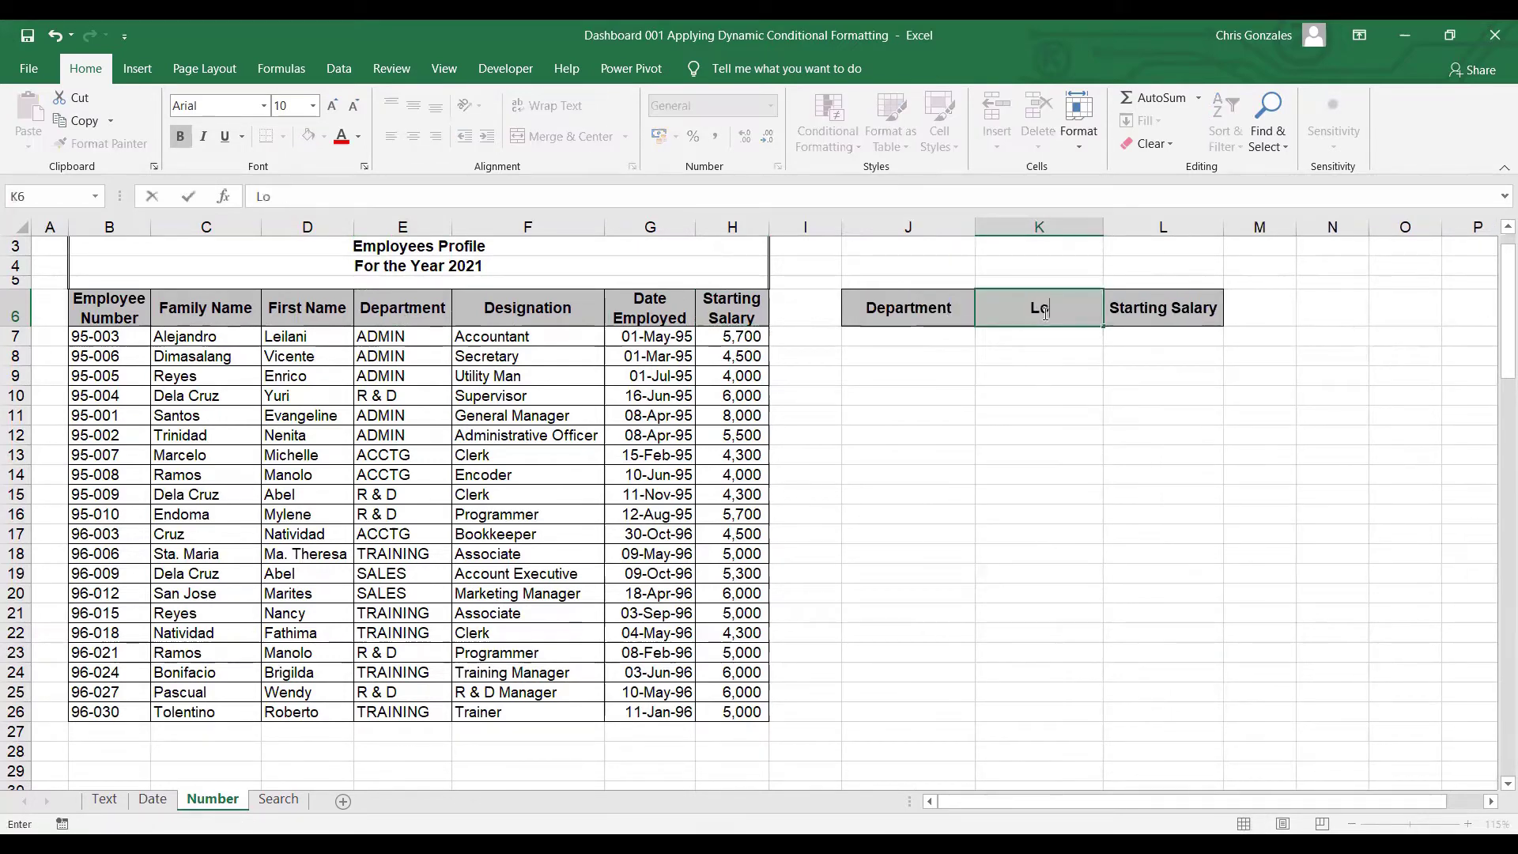
{"action": "type", "text": "w Value"}
{"action": "key", "text": "Tab"}
{"action": "type", "text": "High "}
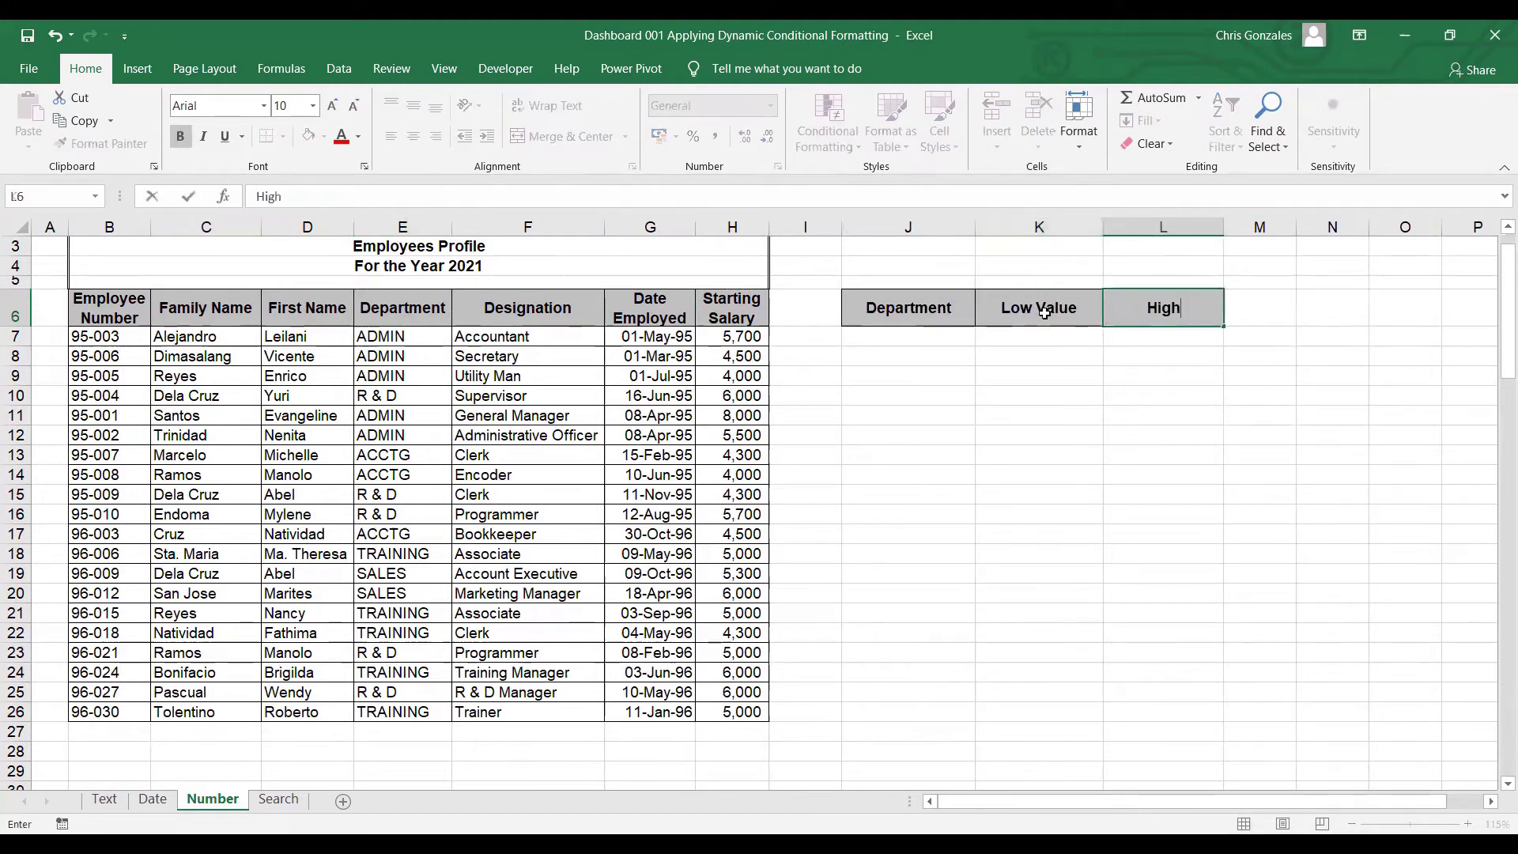
{"action": "type", "text": "Value"}
{"action": "key", "text": "Return"}
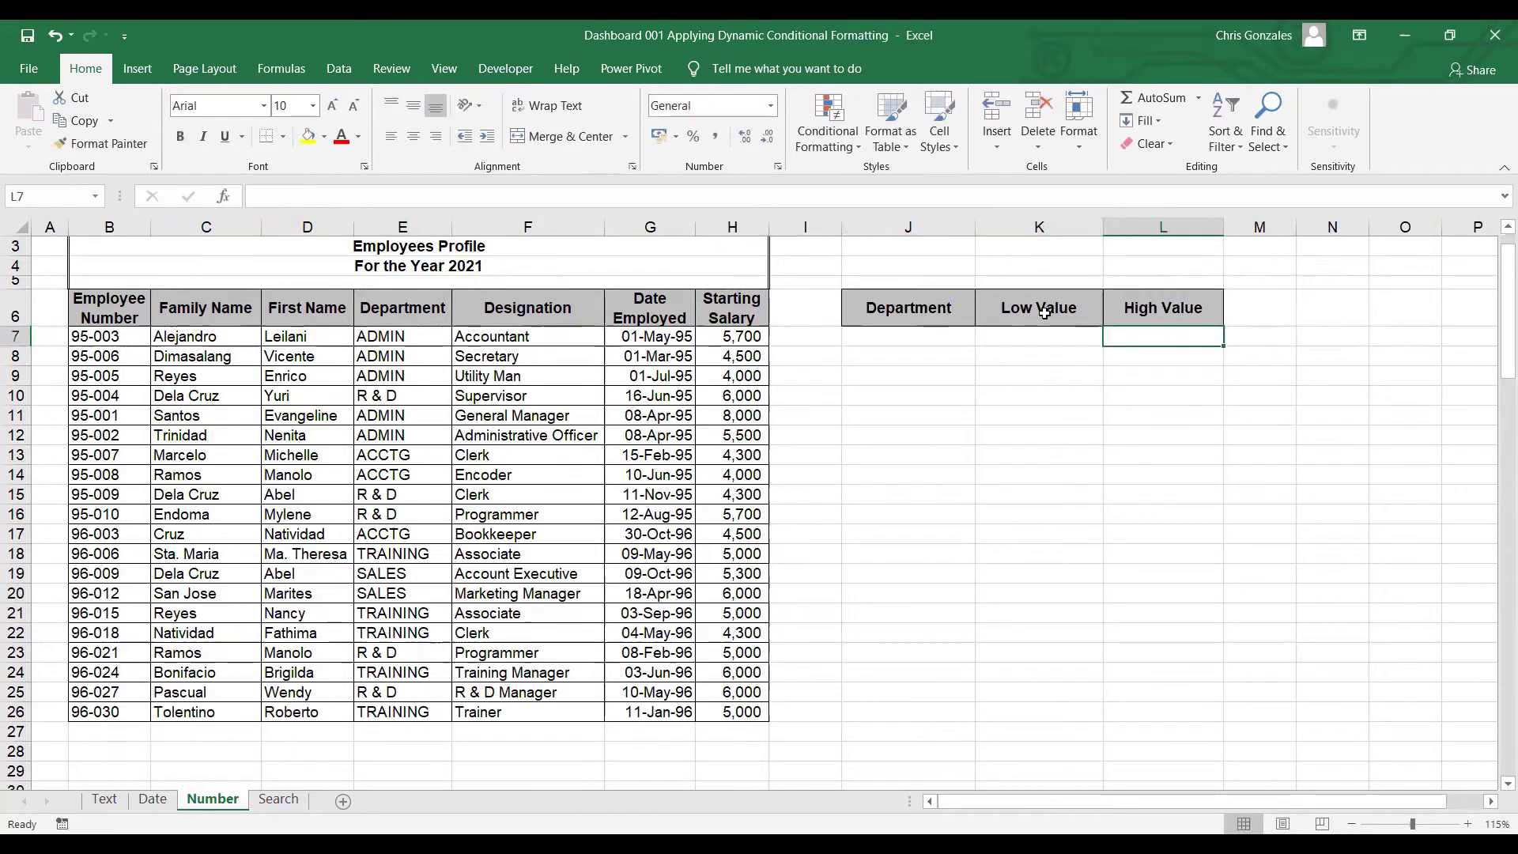
- Enter the criteria ADMIN in J7, 5000 in K7 and 6000 in L7
{"action": "type", "text": "ADMIN"}
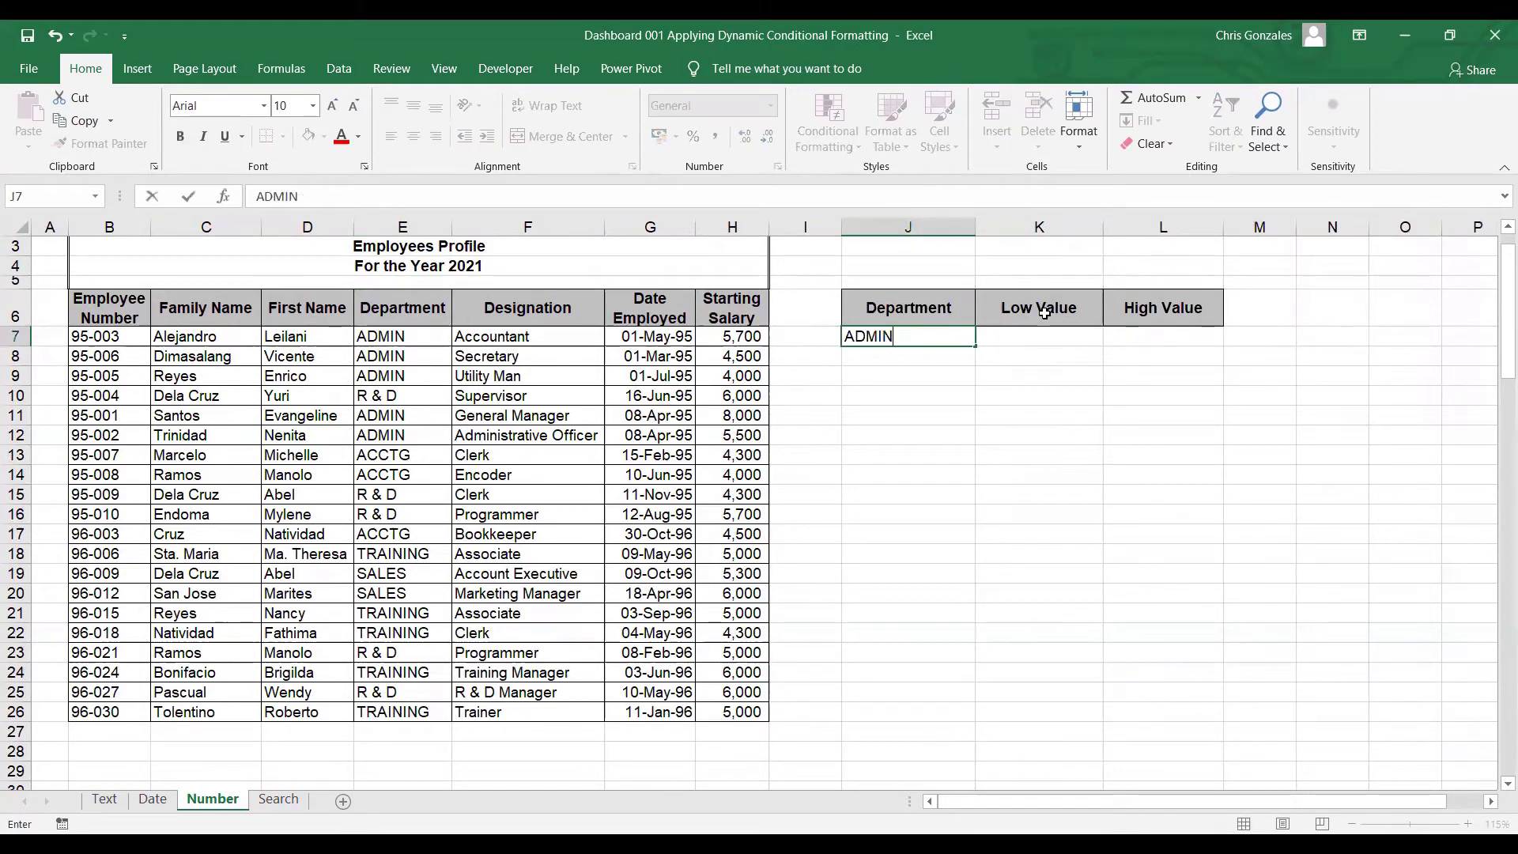
{"action": "key", "text": "Tab"}
{"action": "type", "text": "5000"}
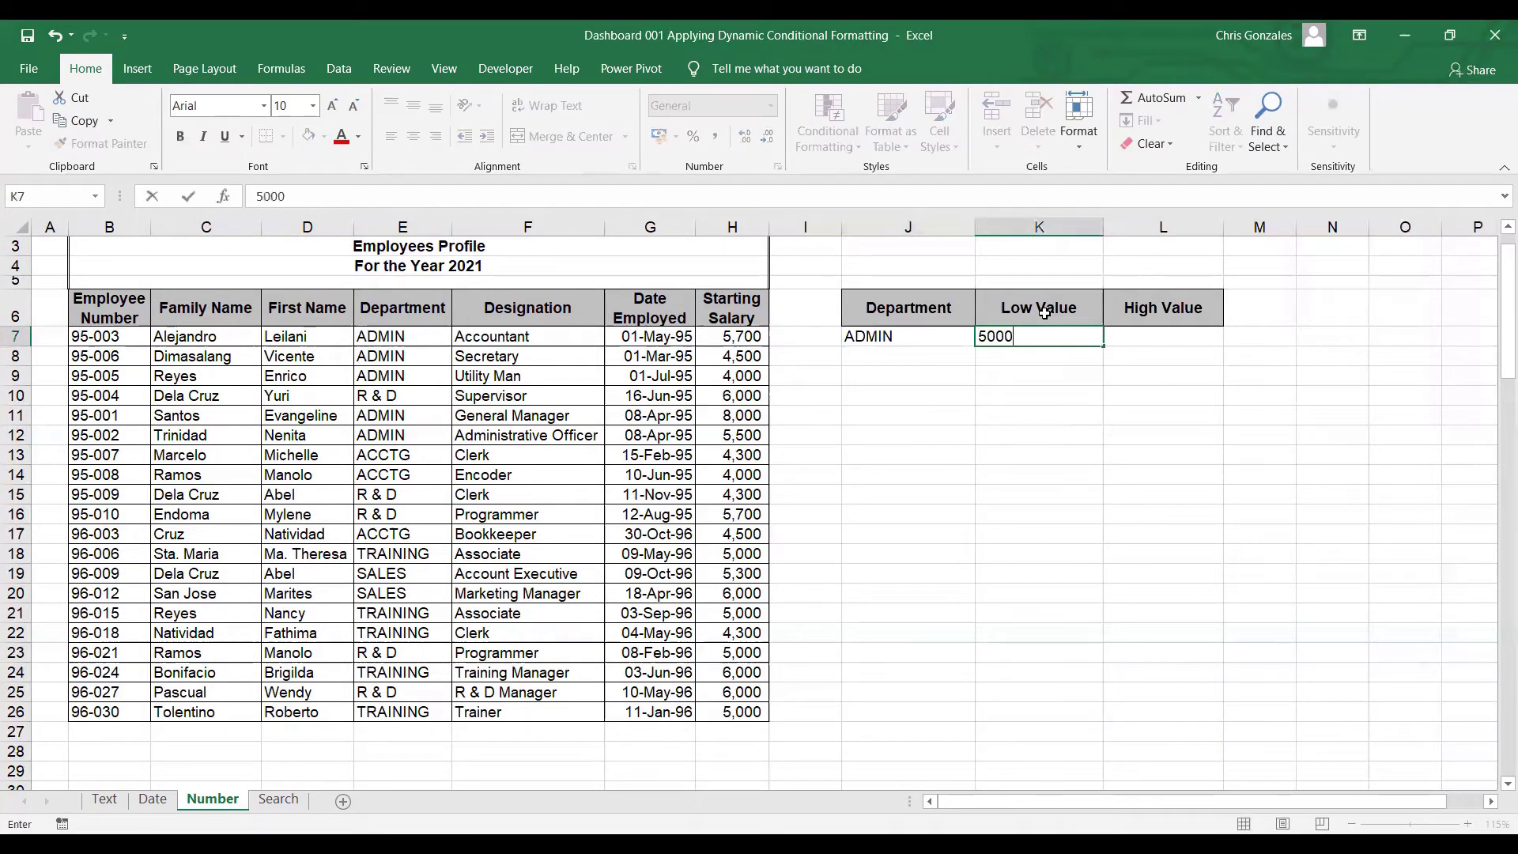
{"action": "key", "text": "Return"}
{"action": "key", "text": "Up"}
{"action": "key", "text": "Right"}
{"action": "type", "text": "6000"}
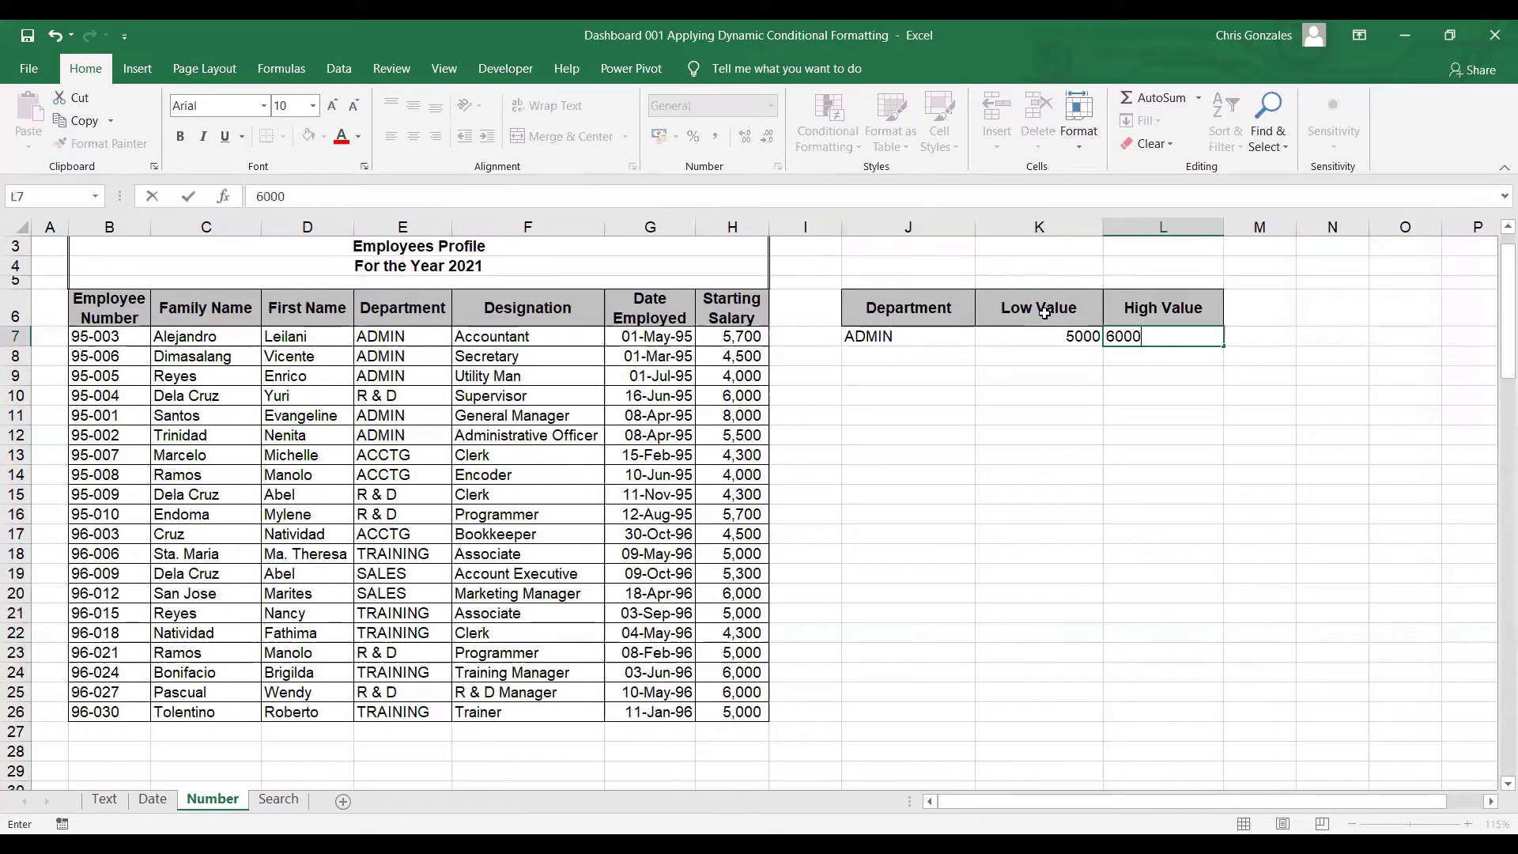
{"action": "key", "text": "Return"}
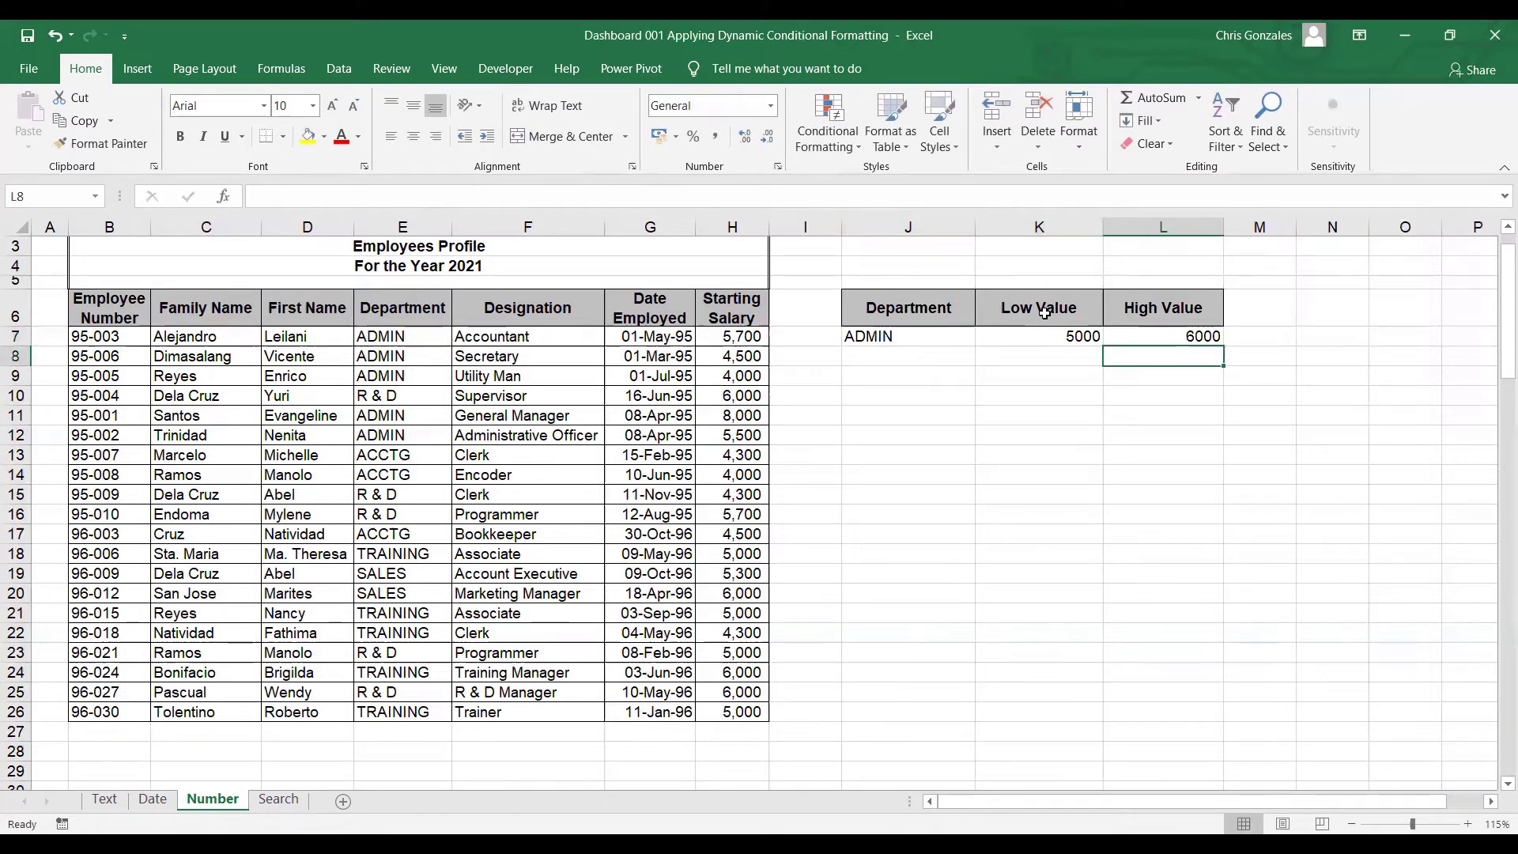
{"action": "key", "text": "Down"}
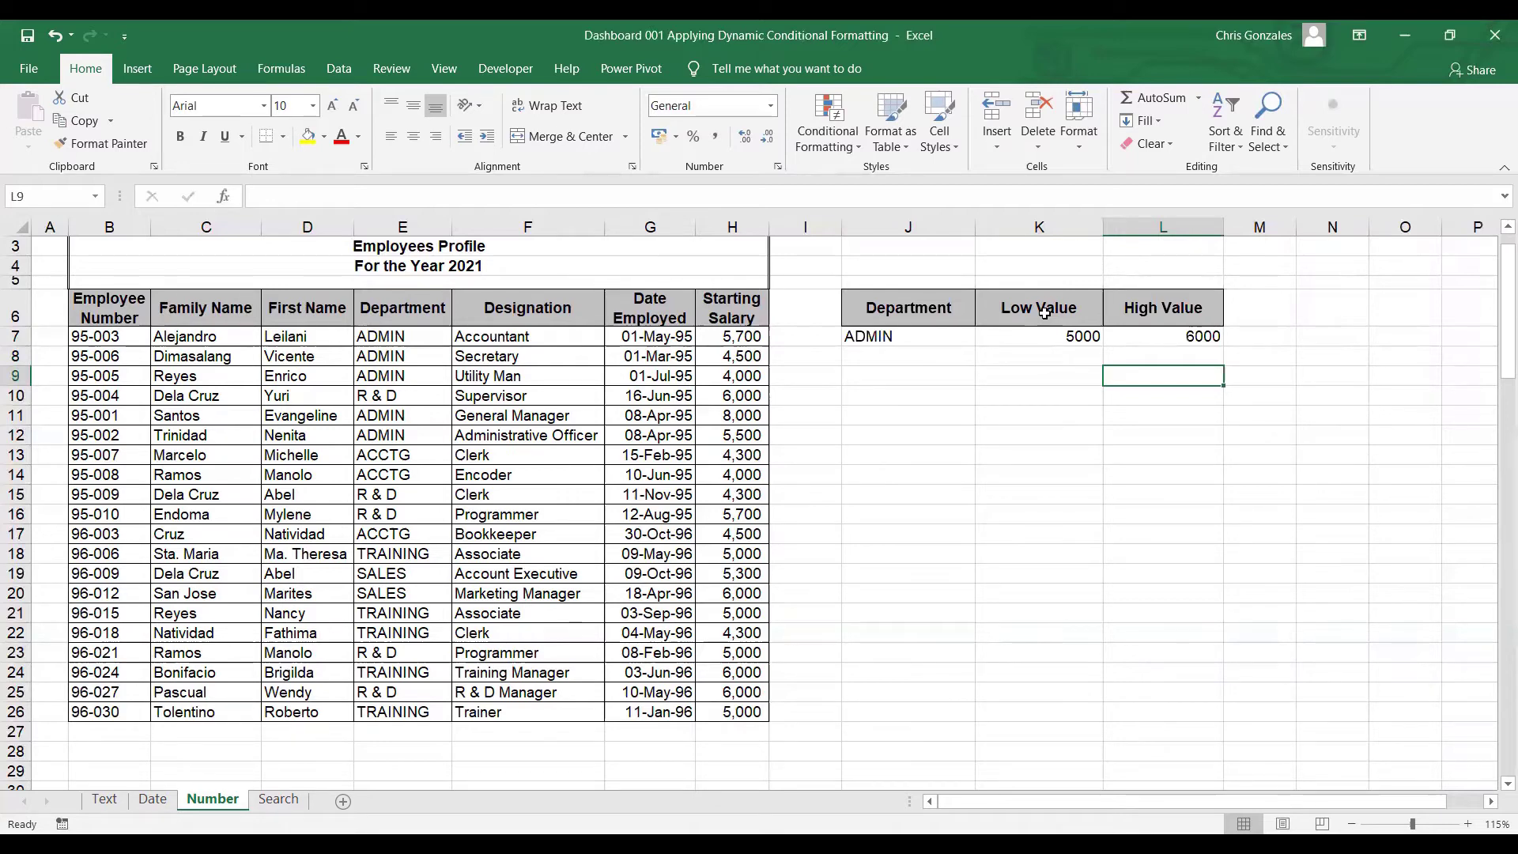
- Name the Department criteria cell J7 DP and the Low Value cell K7 LV
{"action": "left_click", "coordinate": [928, 341]}
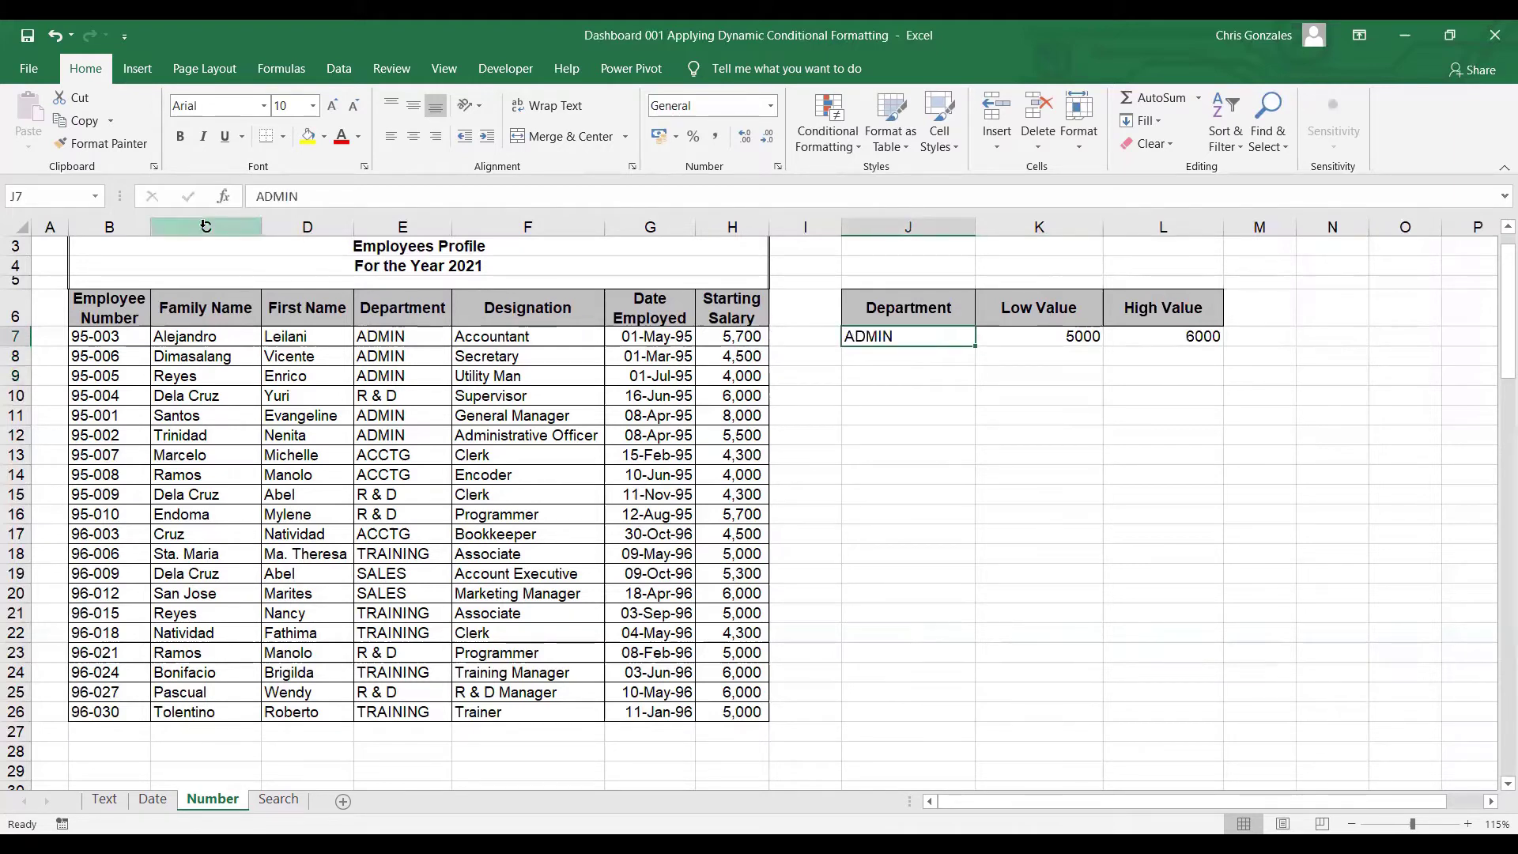
{"action": "left_click", "coordinate": [59, 195]}
{"action": "type", "text": "DP"}
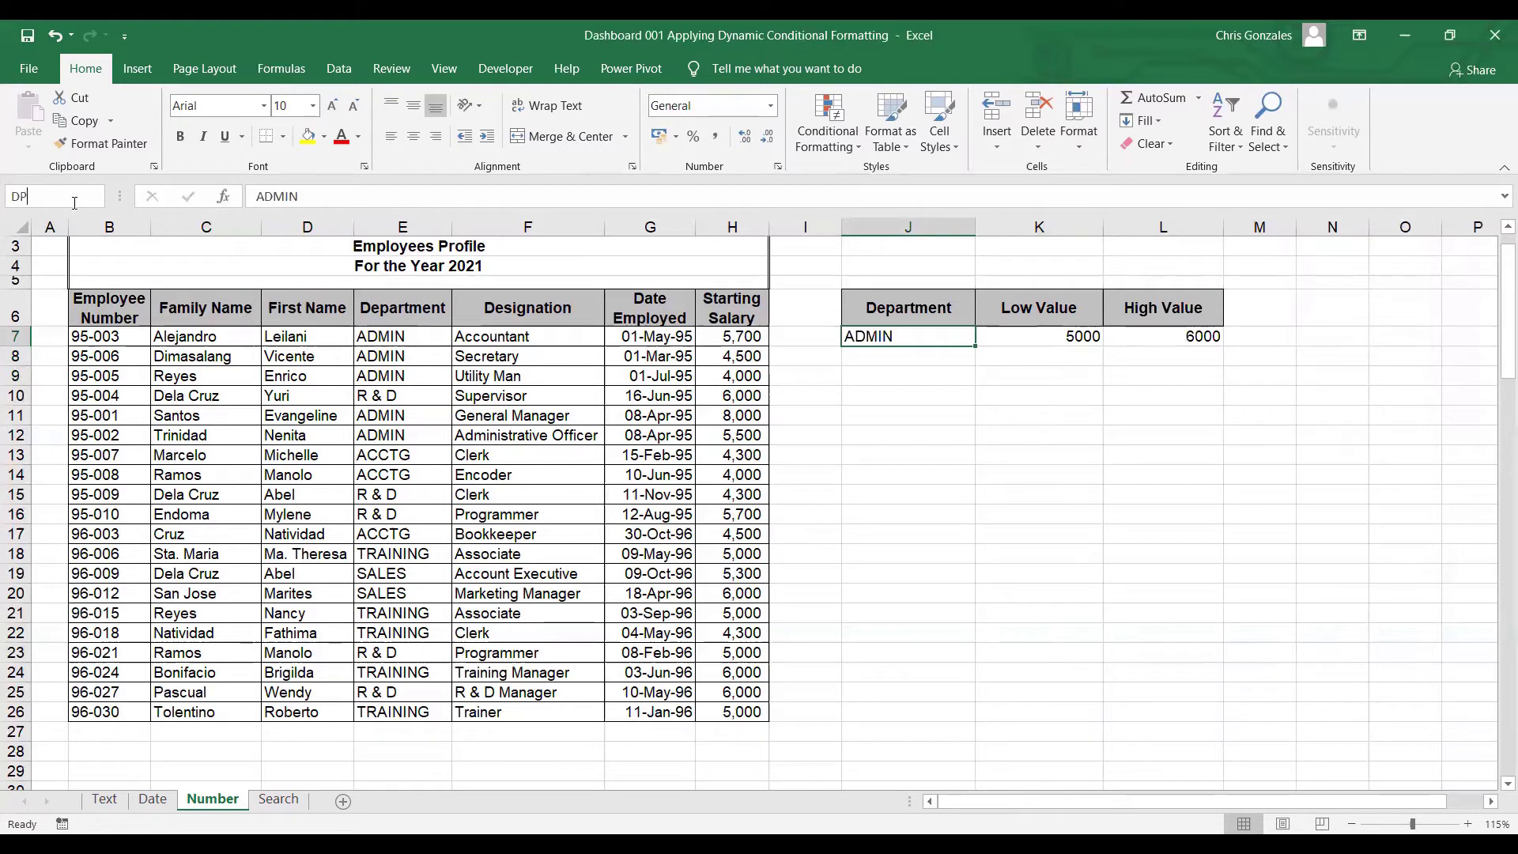
{"action": "key", "text": "Return"}
{"action": "left_click", "coordinate": [1010, 333]}
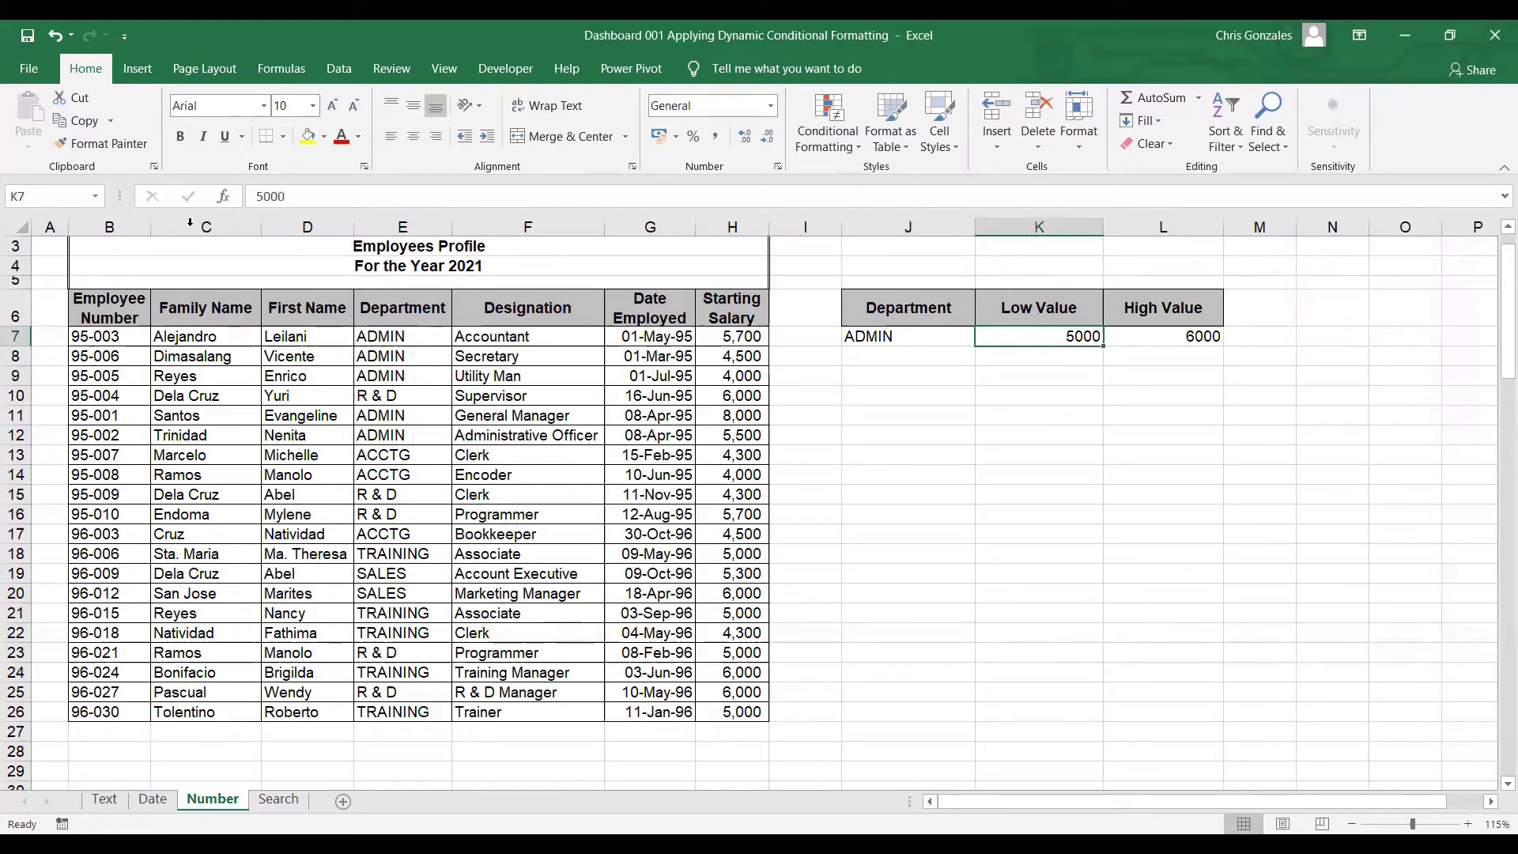
{"action": "left_click", "coordinate": [52, 192]}
{"action": "type", "text": "LV"}
- Name the High Value cell L7 HV and check the names assigned to the three criteria cells
{"action": "left_click", "coordinate": [1145, 339]}
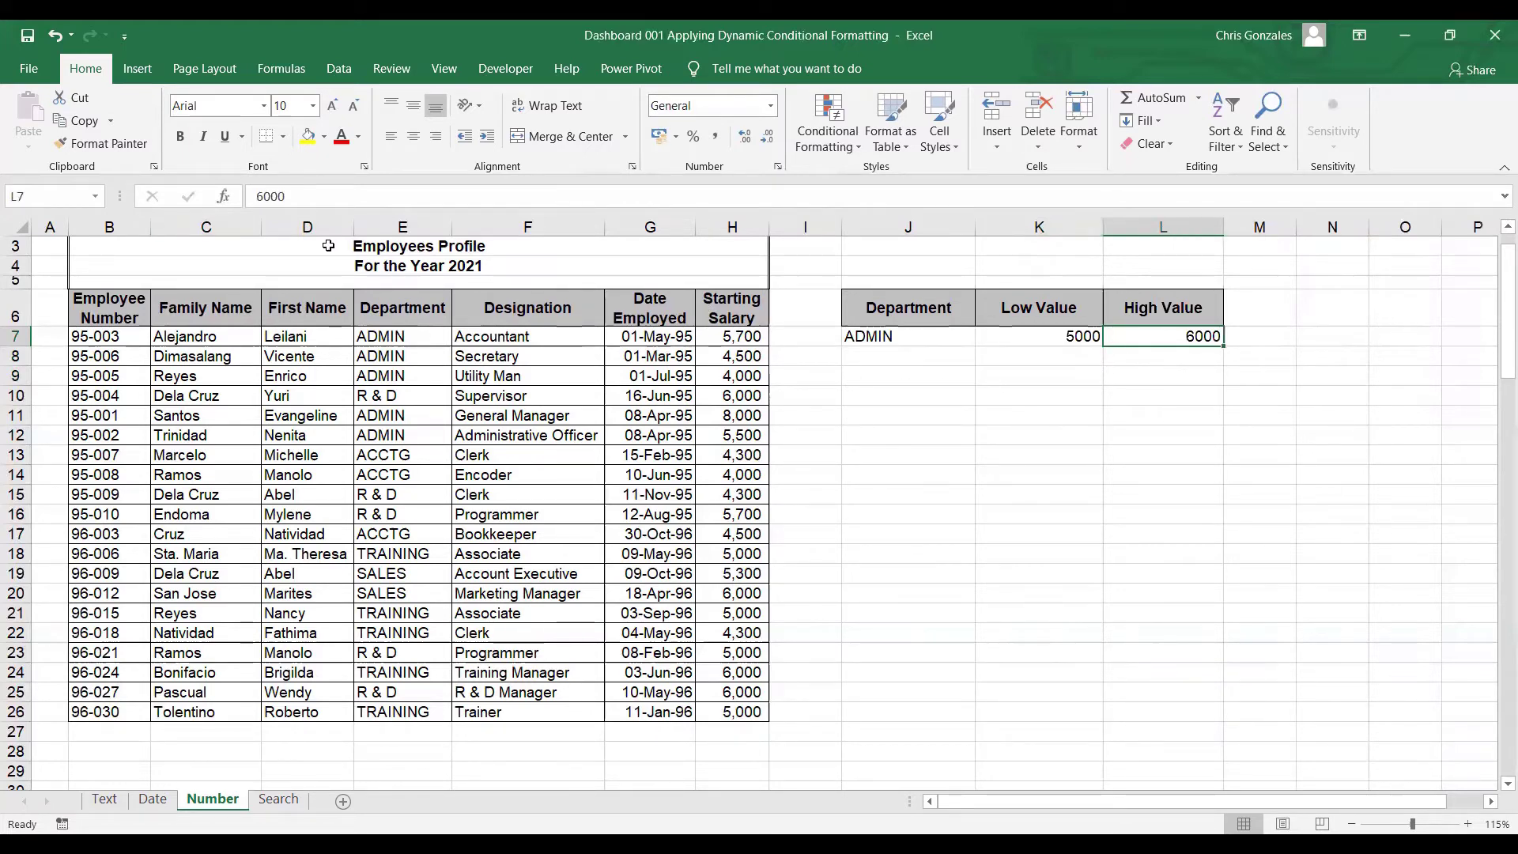
{"action": "left_click", "coordinate": [66, 190]}
{"action": "type", "text": "HV"}
{"action": "key", "text": "Return"}
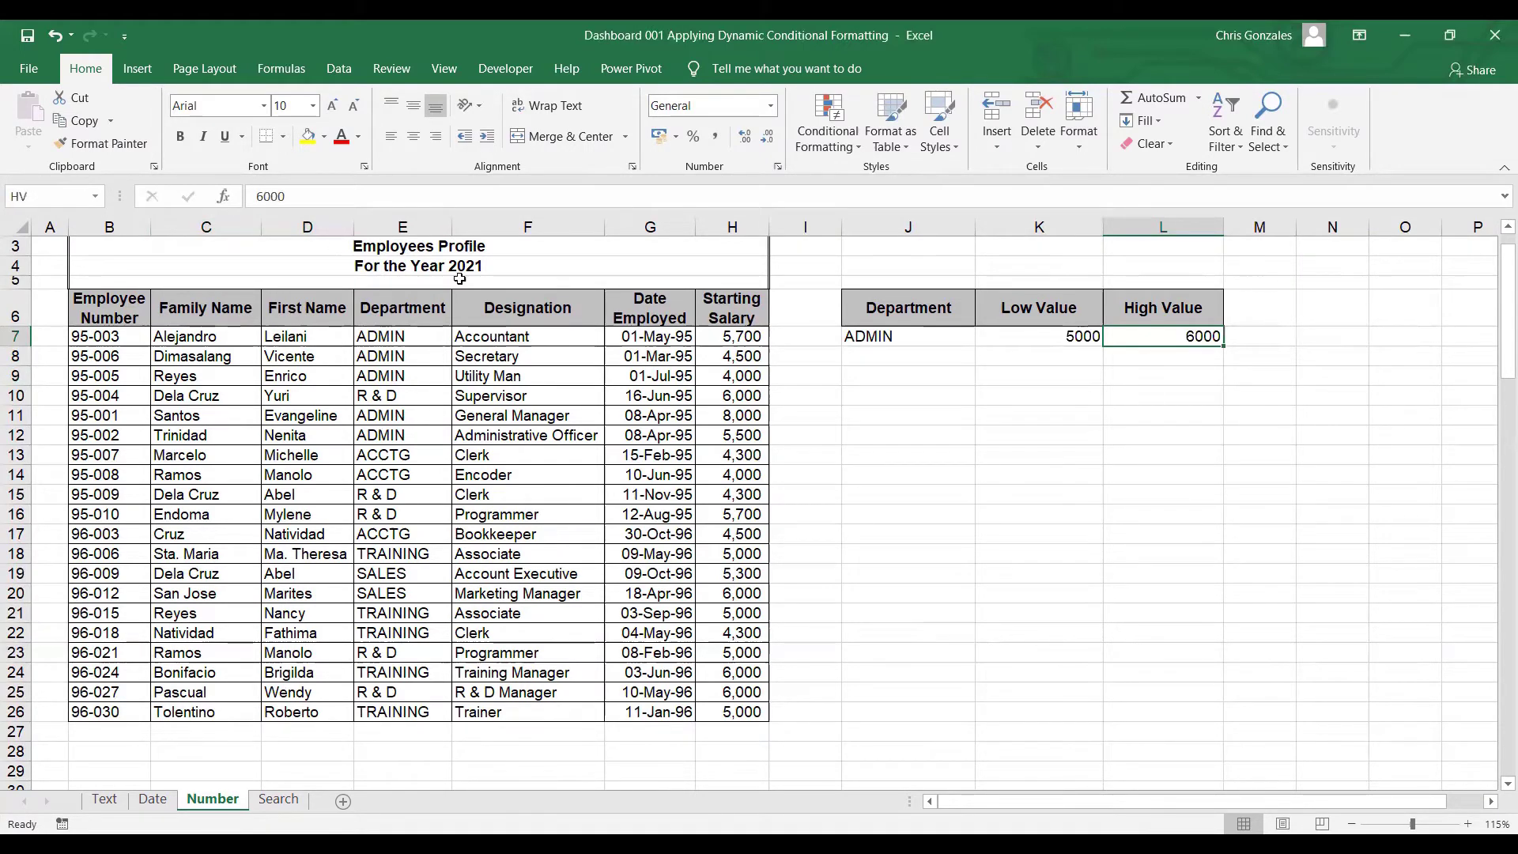
{"action": "left_click", "coordinate": [881, 336]}
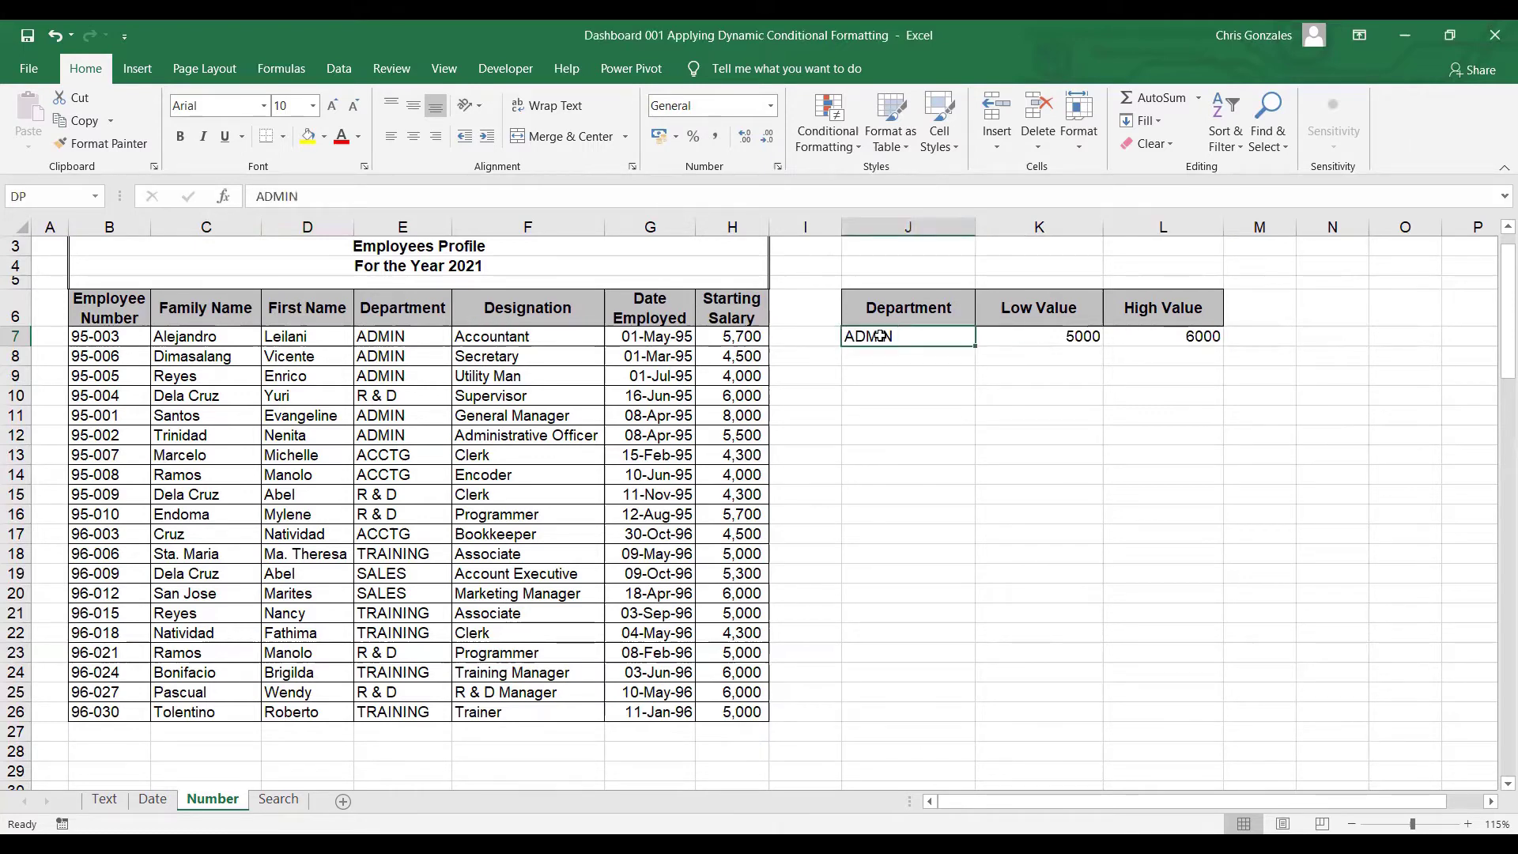
{"action": "left_click", "coordinate": [1054, 343]}
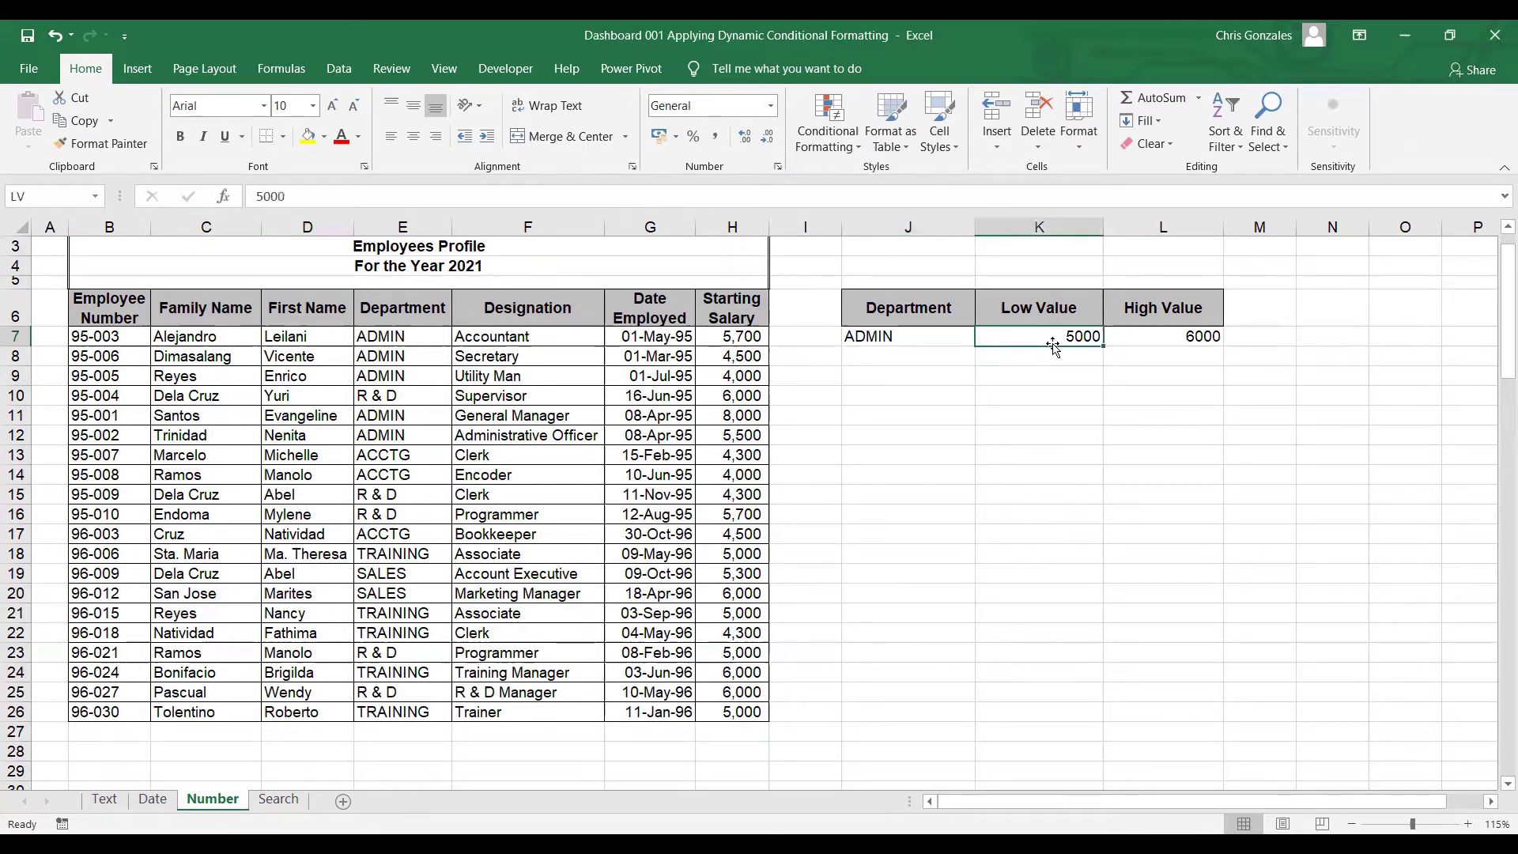
{"action": "left_click", "coordinate": [1153, 330]}
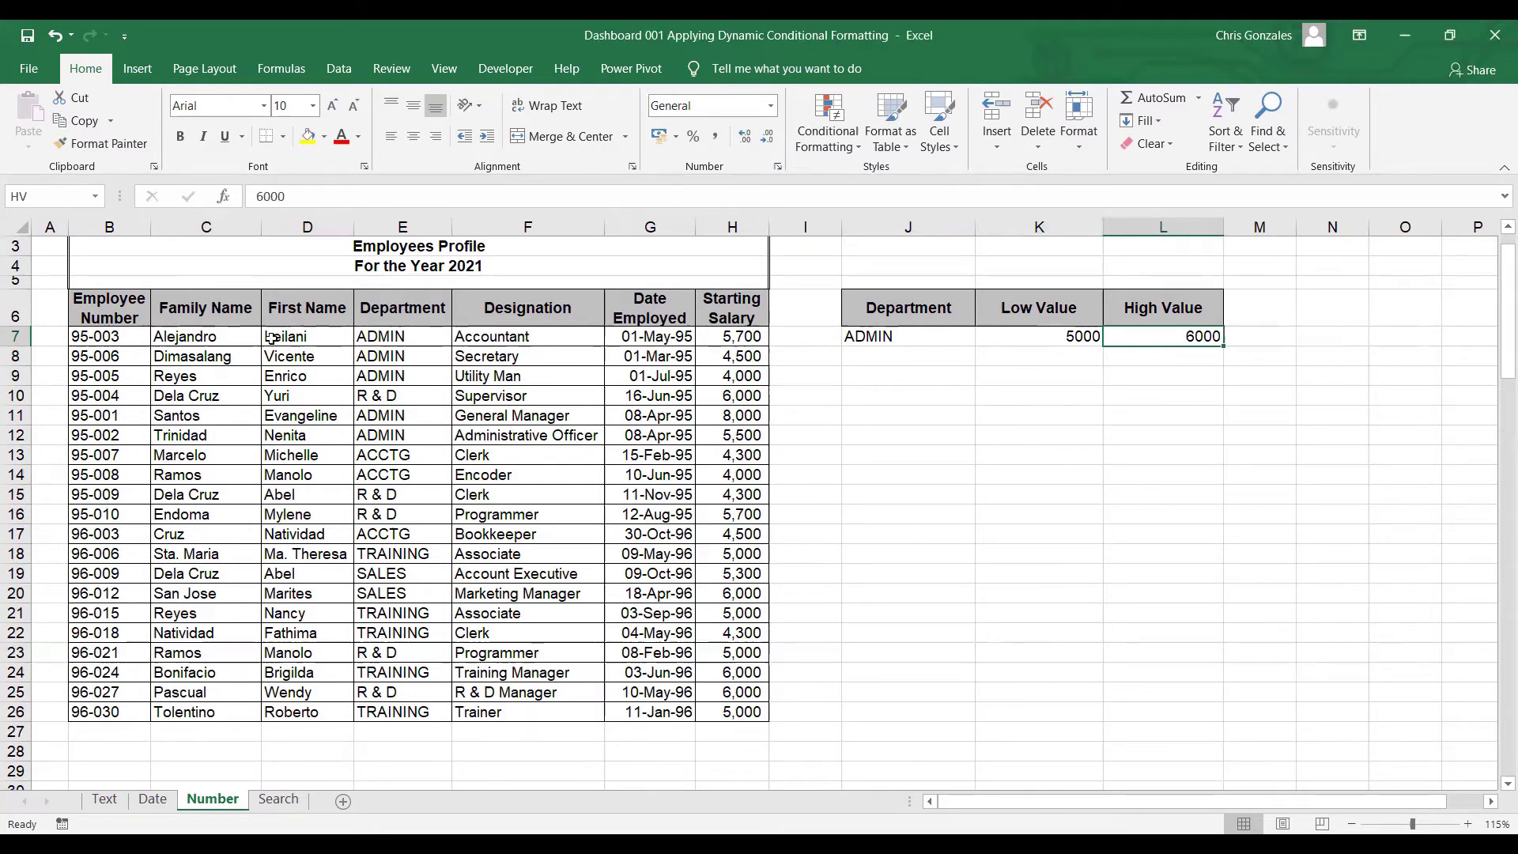
- Start a new formula-based conditional formatting rule for the employee records in B7:H26
{"action": "left_click", "coordinate": [122, 340]}
{"action": "left_click_drag", "start_coordinate": [123, 339], "coordinate": [740, 716]}
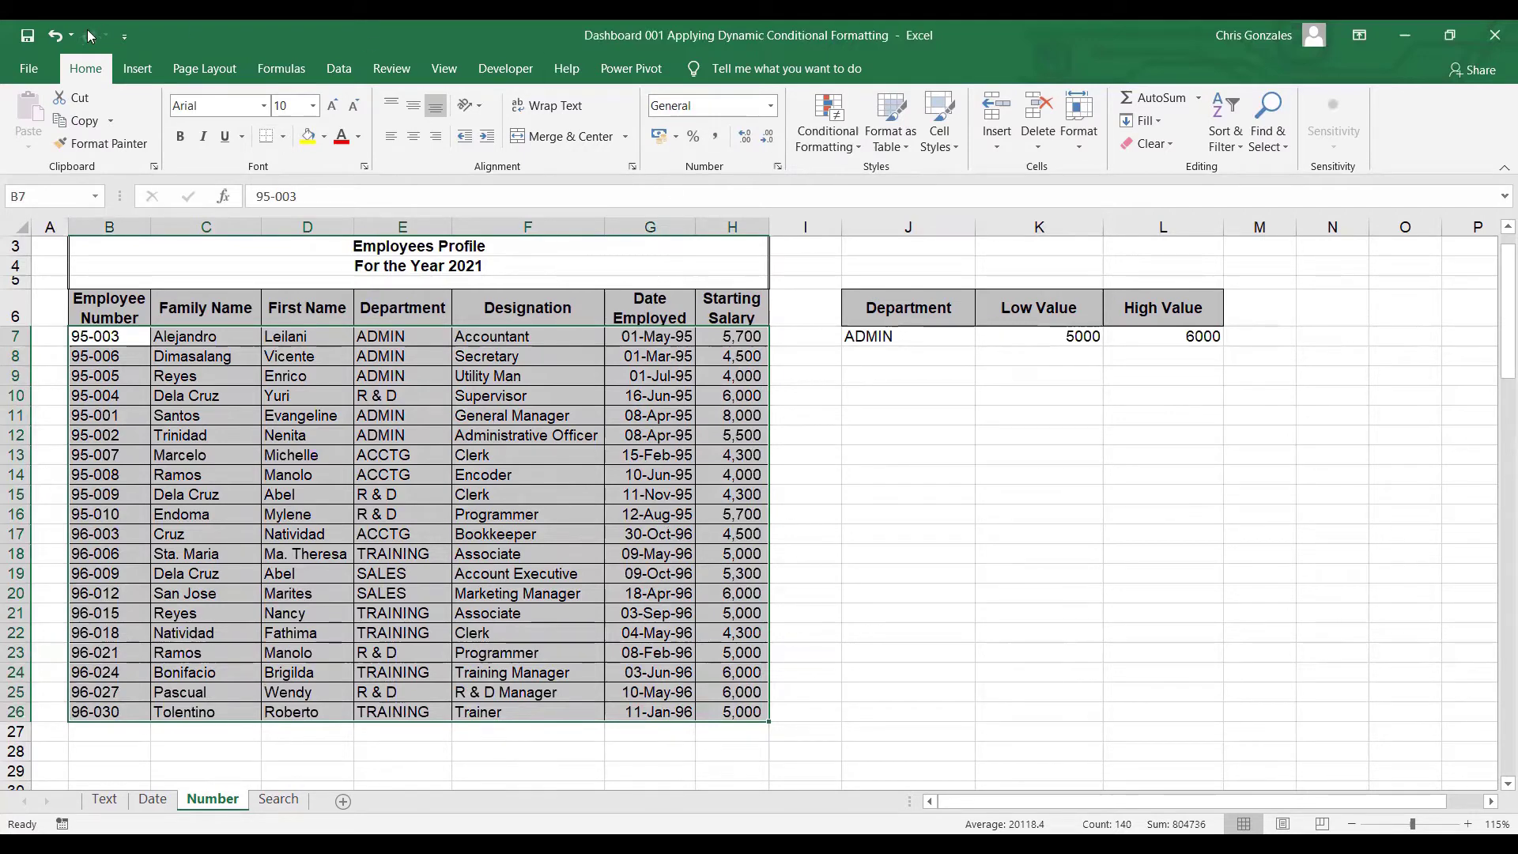
{"action": "left_click", "coordinate": [827, 150]}
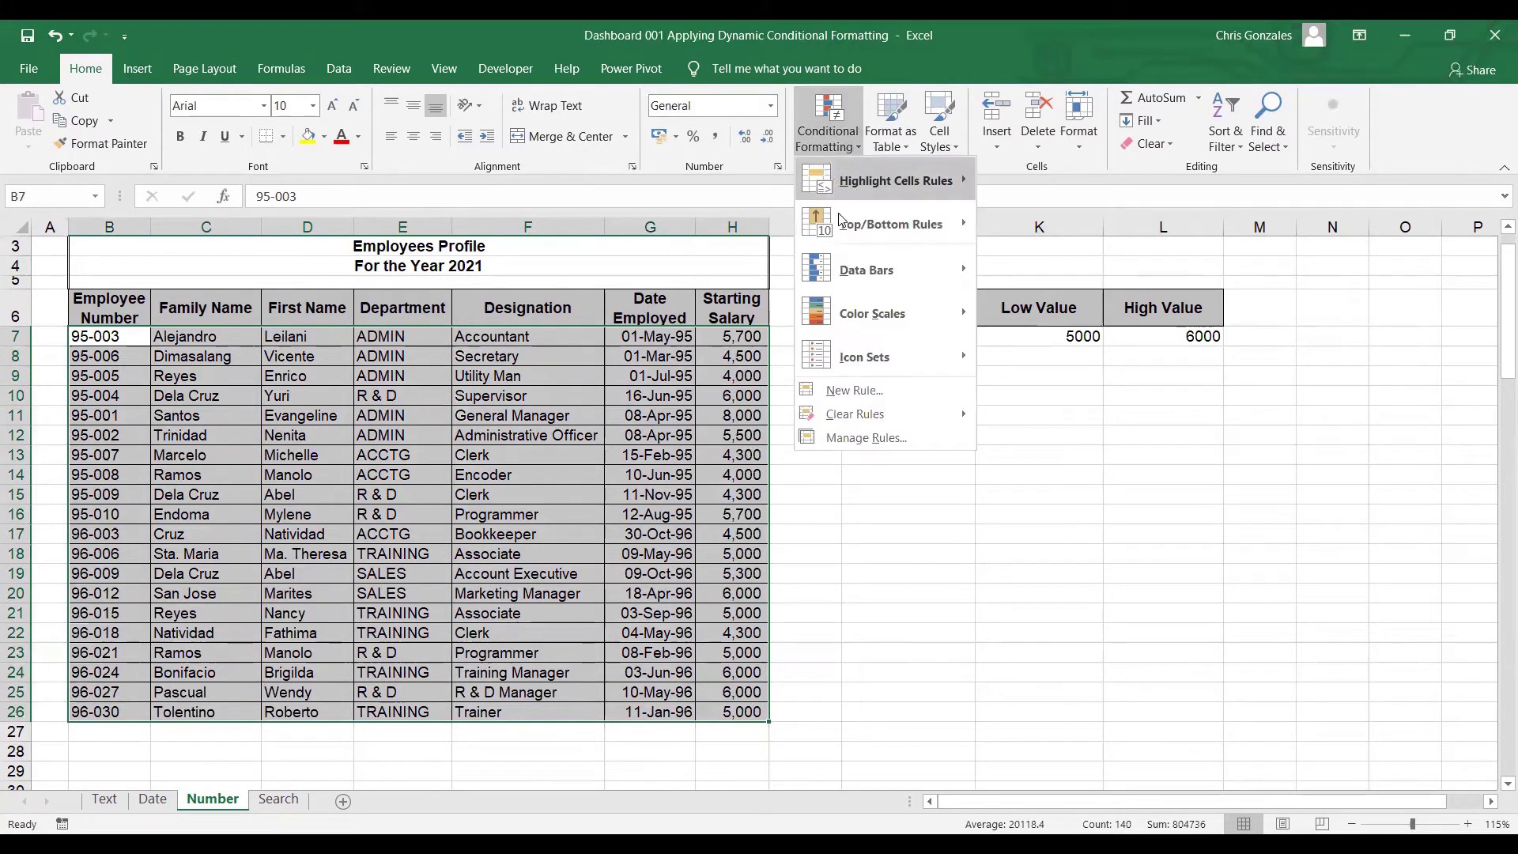
{"action": "left_click", "coordinate": [855, 391]}
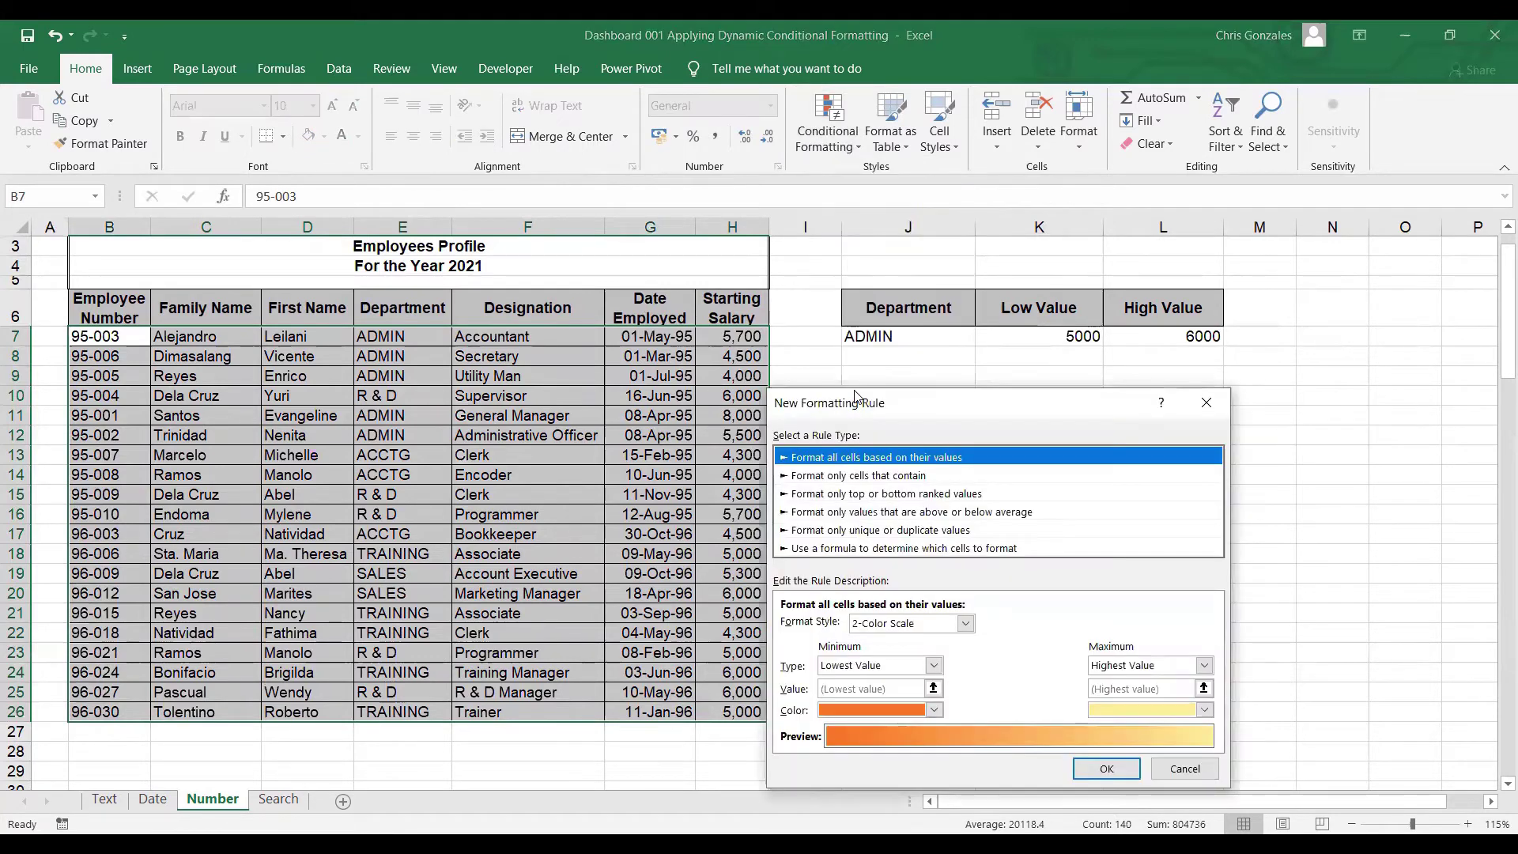
{"action": "left_click", "coordinate": [845, 549]}
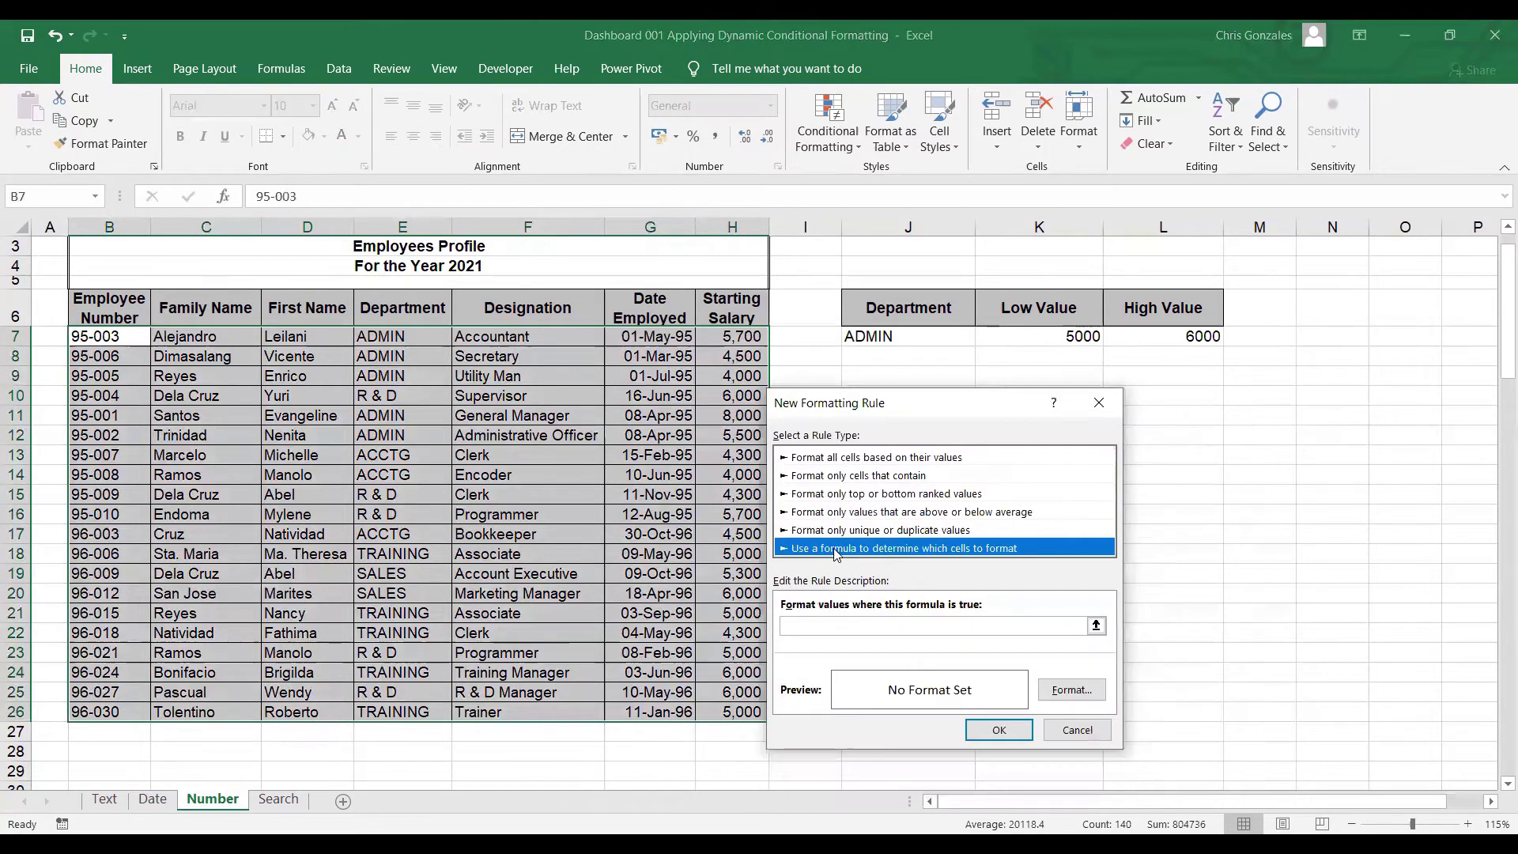
{"action": "left_click_drag", "start_coordinate": [913, 404], "coordinate": [951, 385]}
{"action": "left_click", "coordinate": [881, 601]}
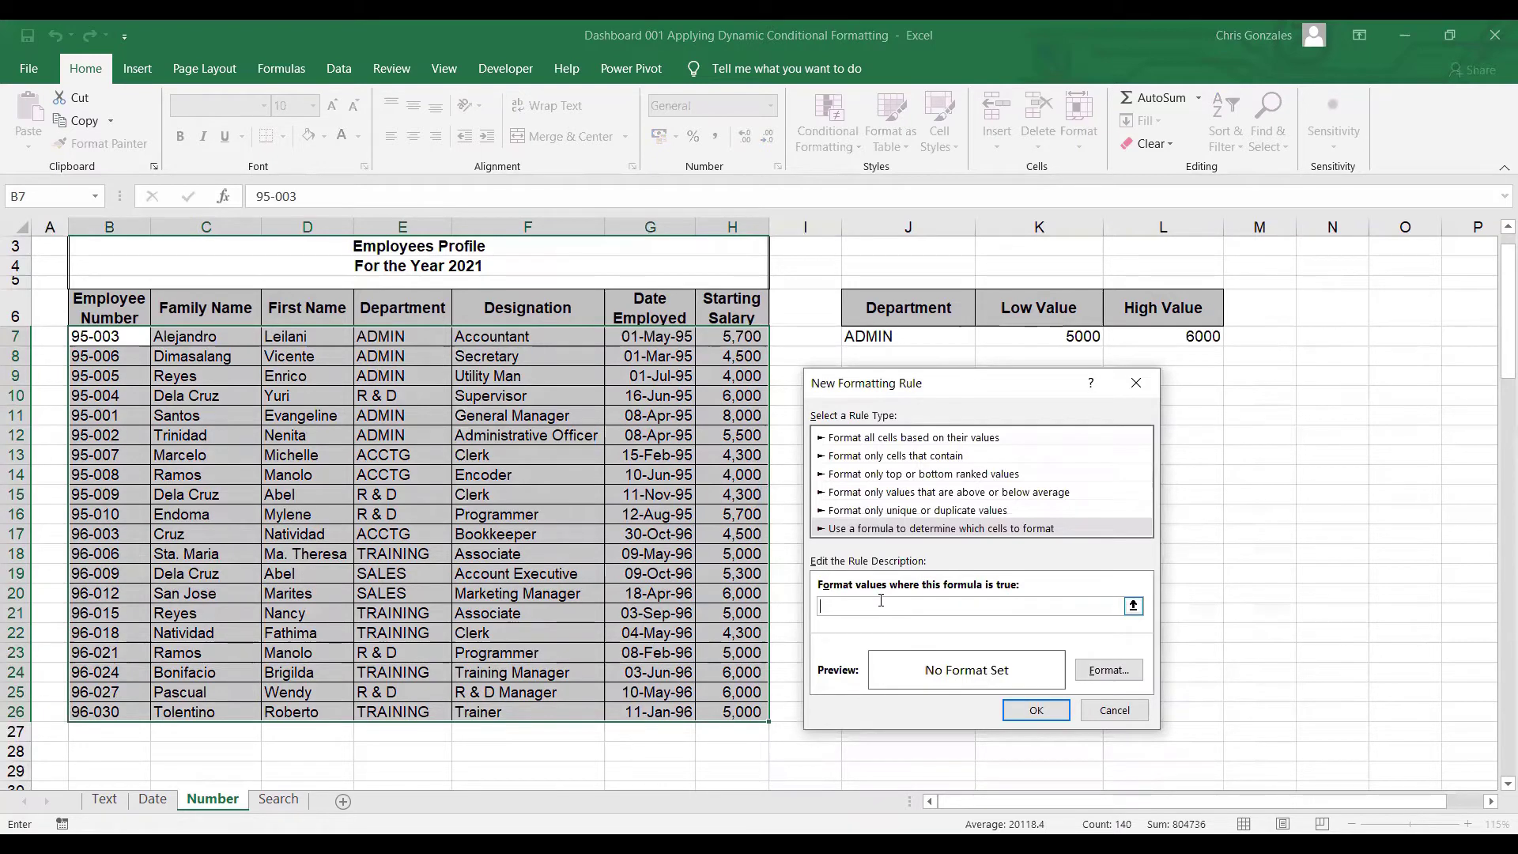
- Begin the rule's AND formula with the department condition $E7=DP, locking only the column of E7
{"action": "type", "text": "=AND("}
{"action": "left_click", "coordinate": [390, 336]}
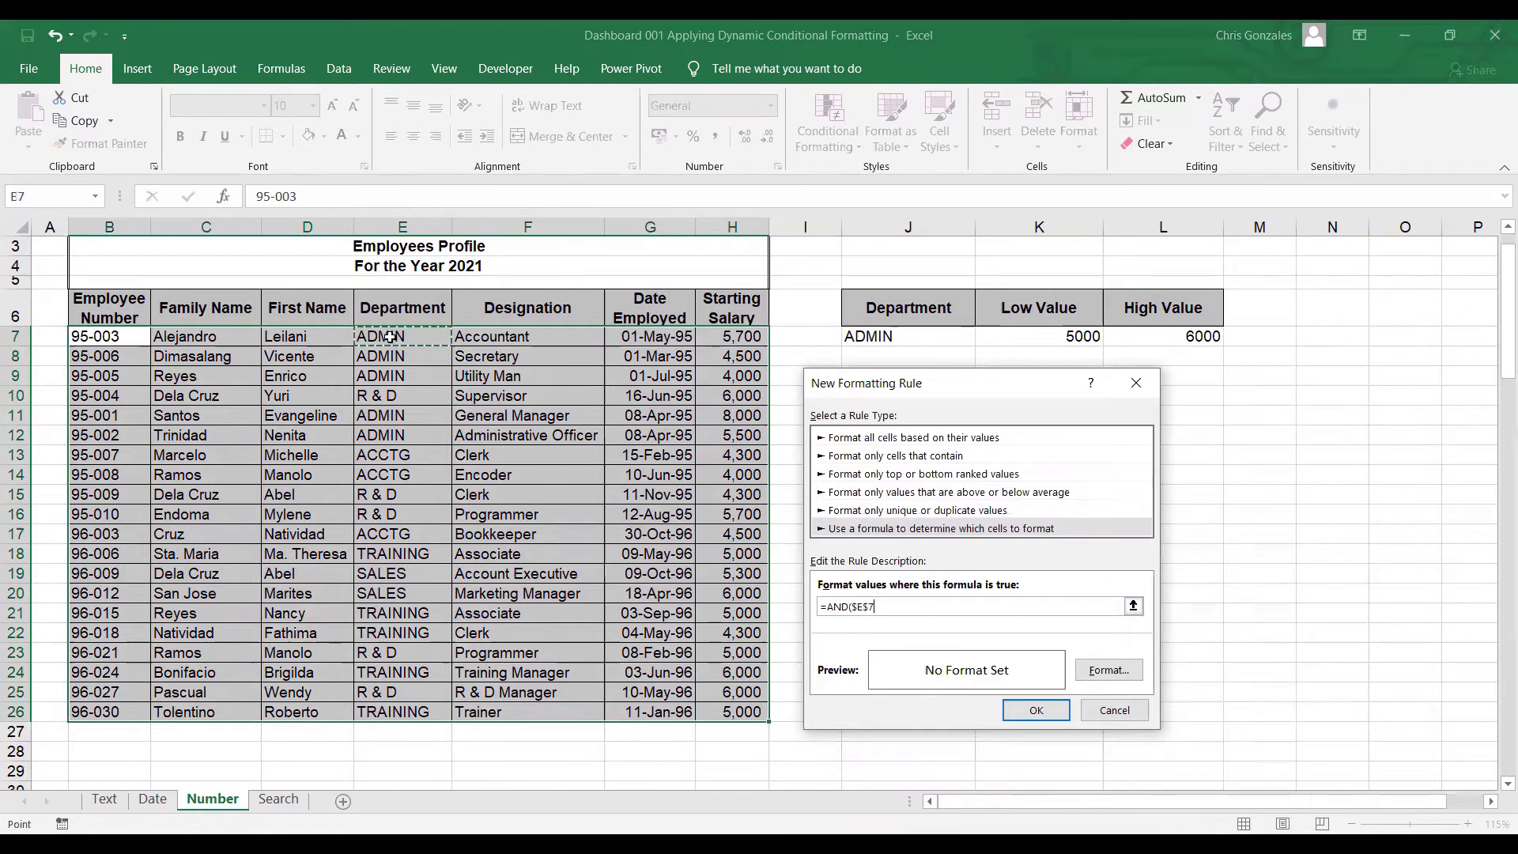
{"action": "left_click", "coordinate": [870, 607]}
{"action": "key", "text": "F4"}
{"action": "key", "text": "F4"}
{"action": "type", "text": ","}
- Complete the rule formula with the salary range conditions to read =AND($E7=DP,$H7>=LV,$H7<=HV)
{"action": "left_click", "coordinate": [728, 337]}
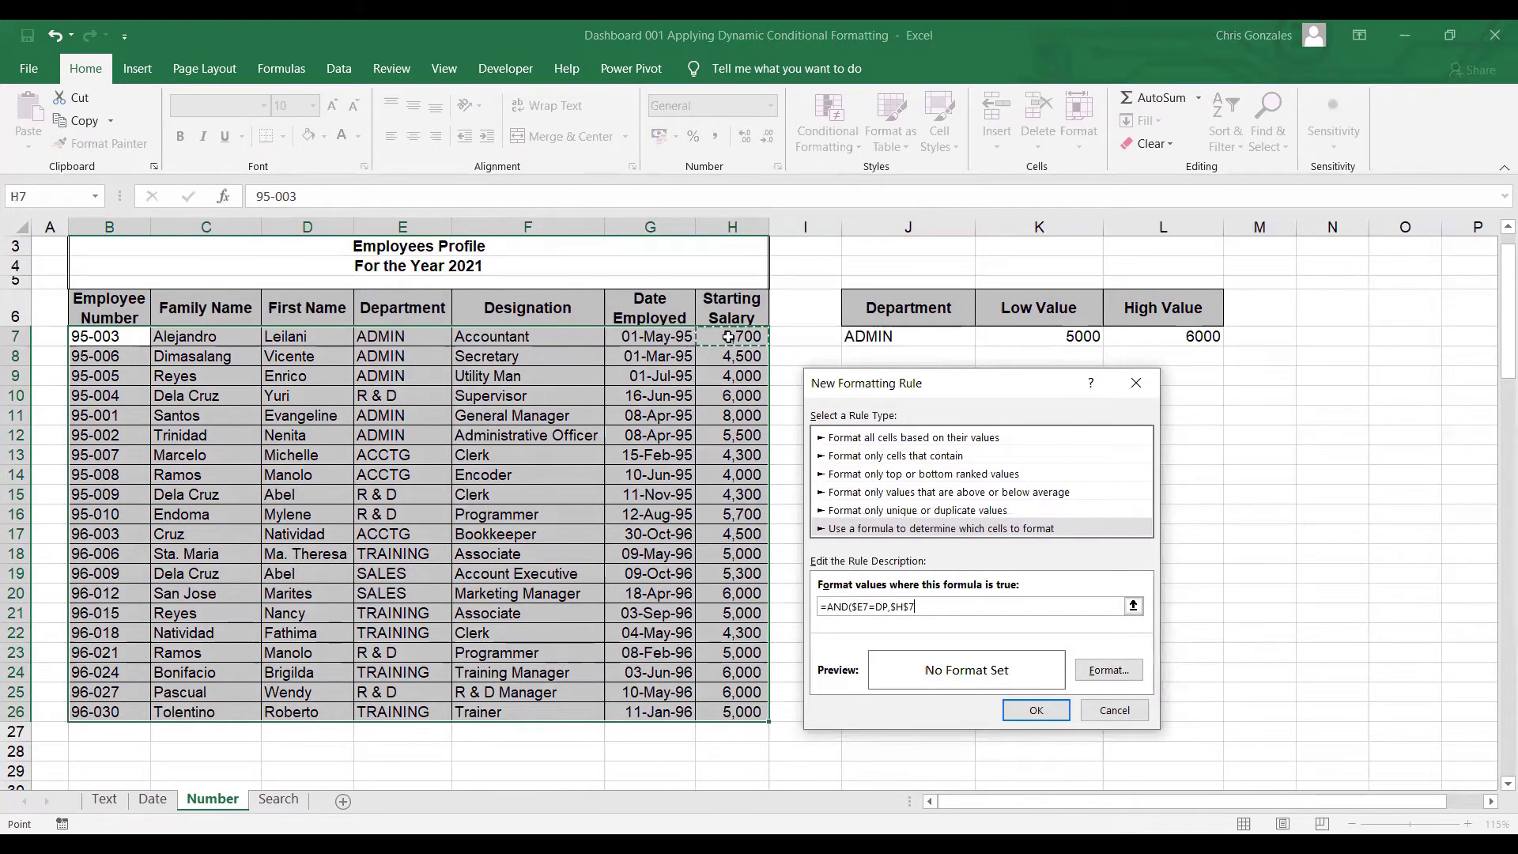
{"action": "left_click", "coordinate": [909, 606]}
{"action": "key", "text": "F4"}
{"action": "key", "text": "F4"}
{"action": "type", "text": ">=LV,"}
{"action": "left_click", "coordinate": [721, 340]}
{"action": "left_click", "coordinate": [954, 605]}
{"action": "key", "text": "BackSpace"}
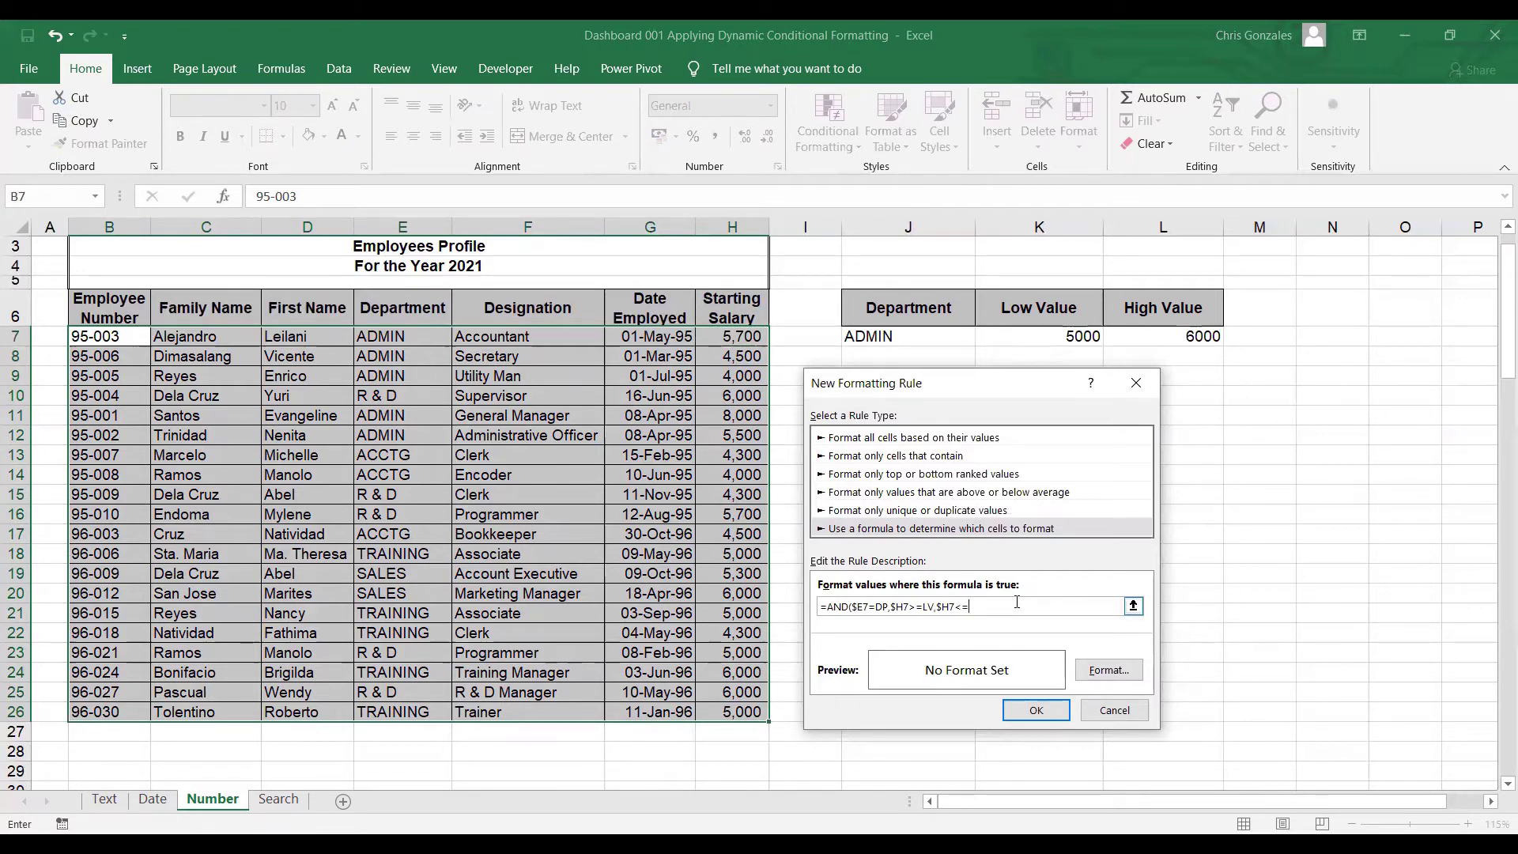
{"action": "type", "text": "HV)"}
- Set a light blue fill as the rule's format and apply the rule to the employee records
{"action": "left_click", "coordinate": [1108, 670]}
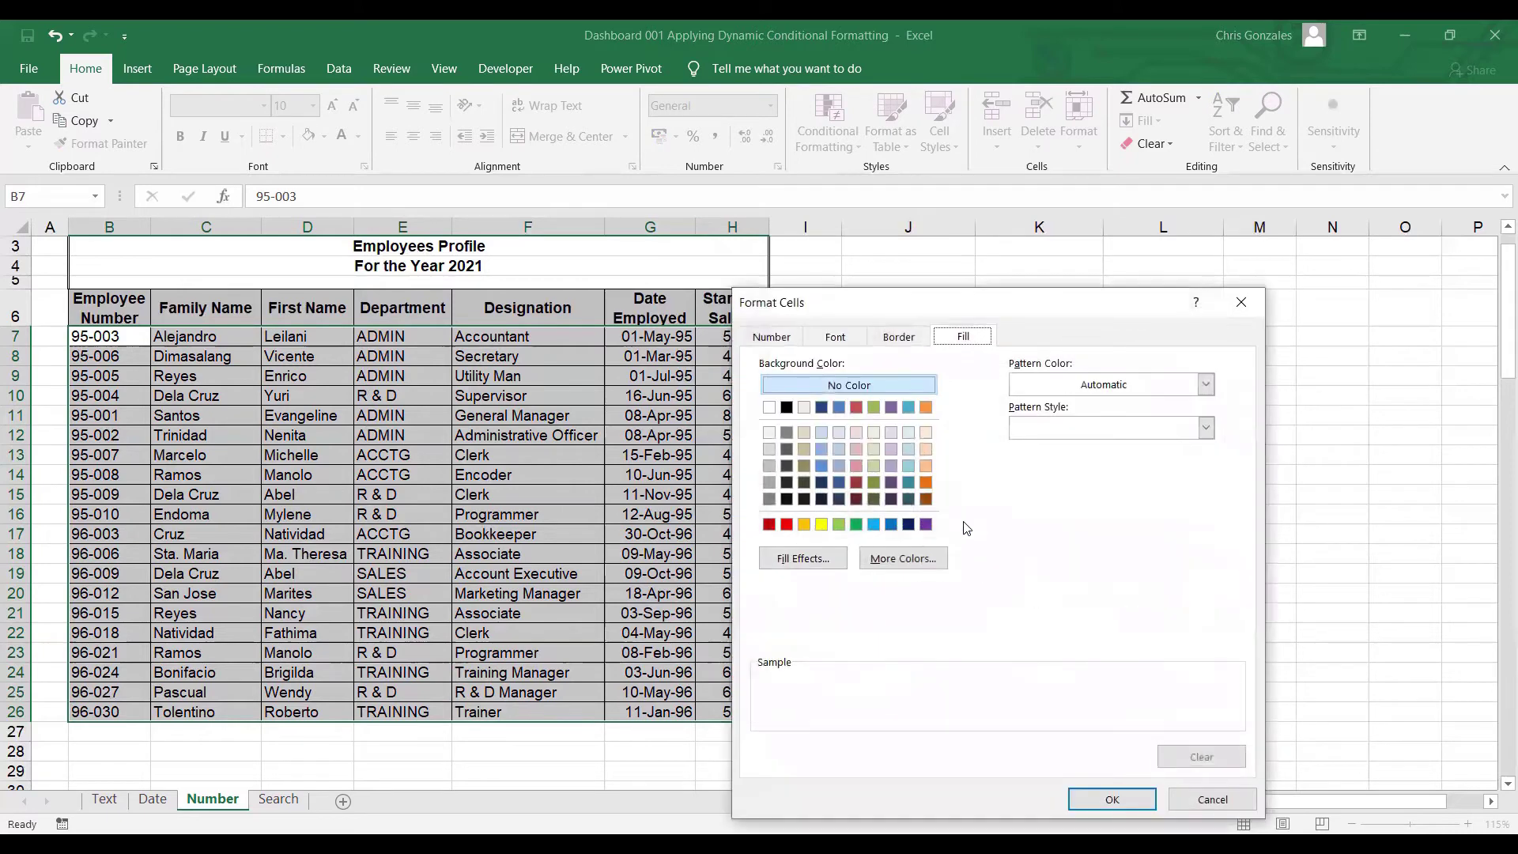
{"action": "left_click", "coordinate": [907, 451]}
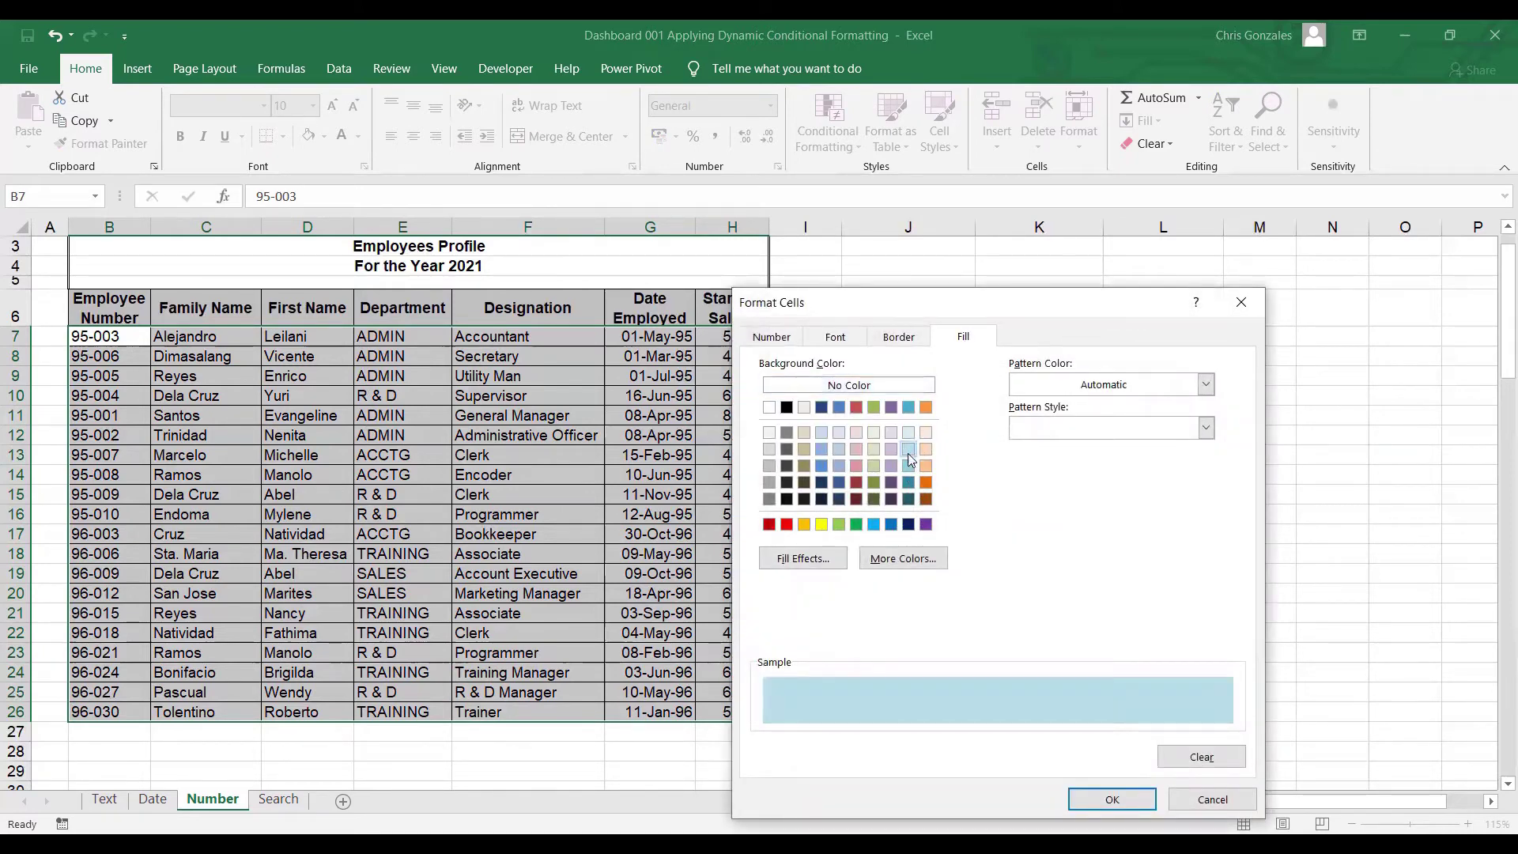
{"action": "left_click", "coordinate": [1112, 801]}
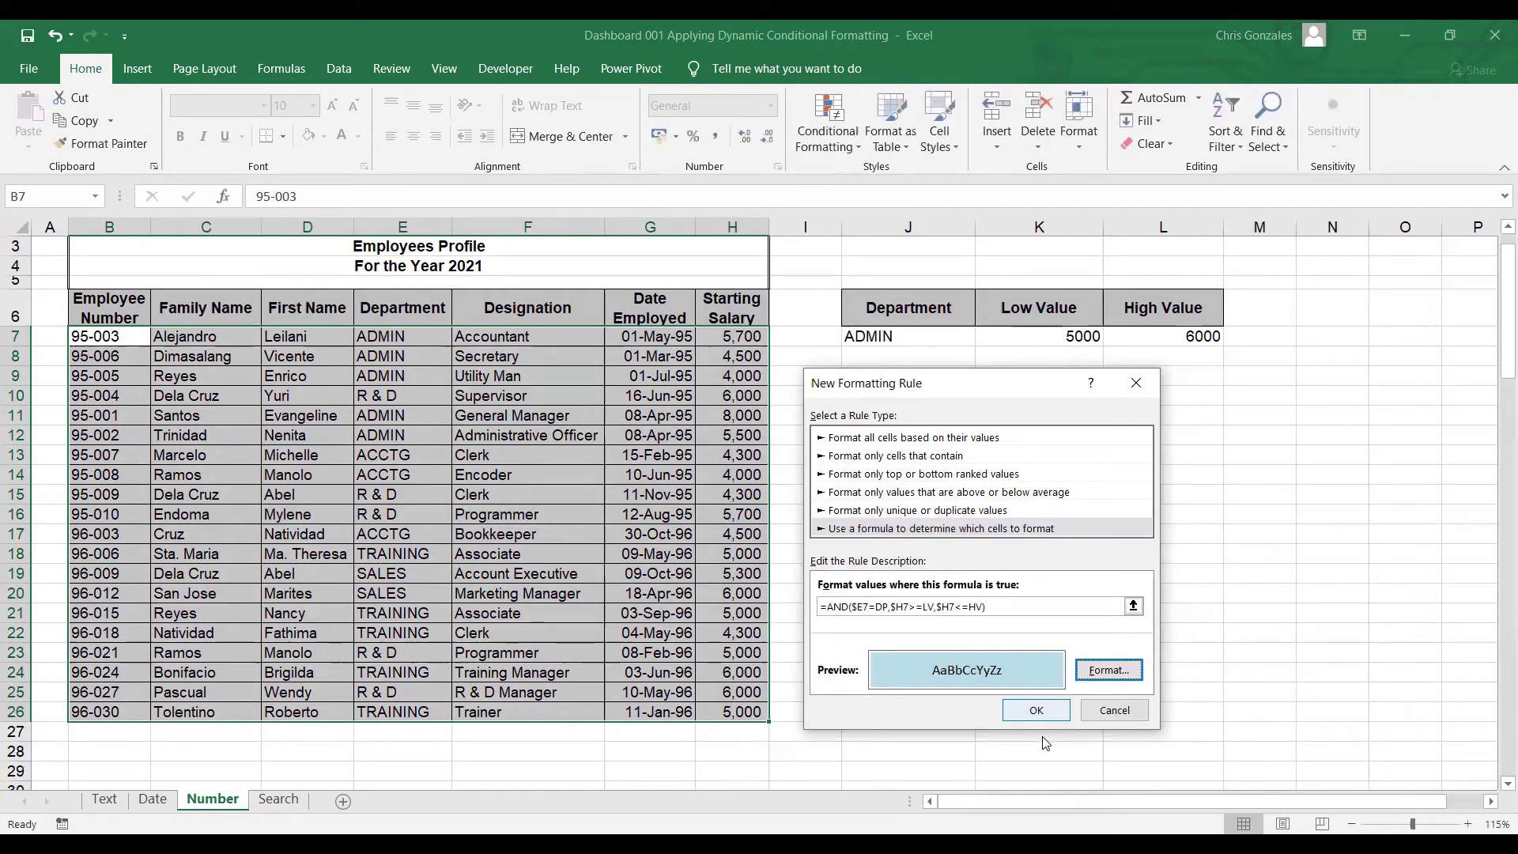
{"action": "left_click", "coordinate": [1036, 710]}
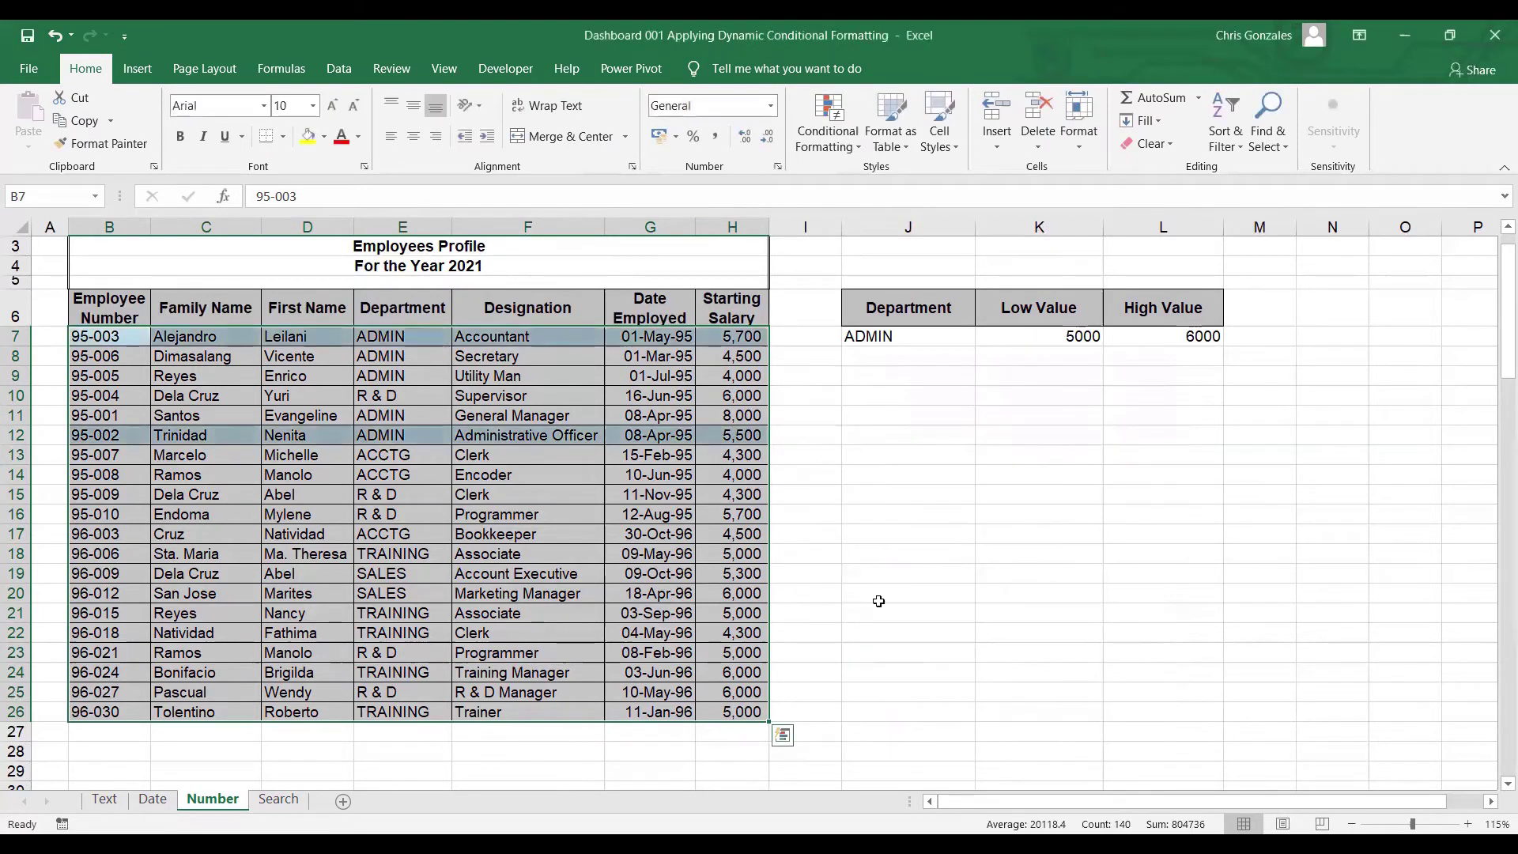
{"action": "left_click", "coordinate": [384, 354]}
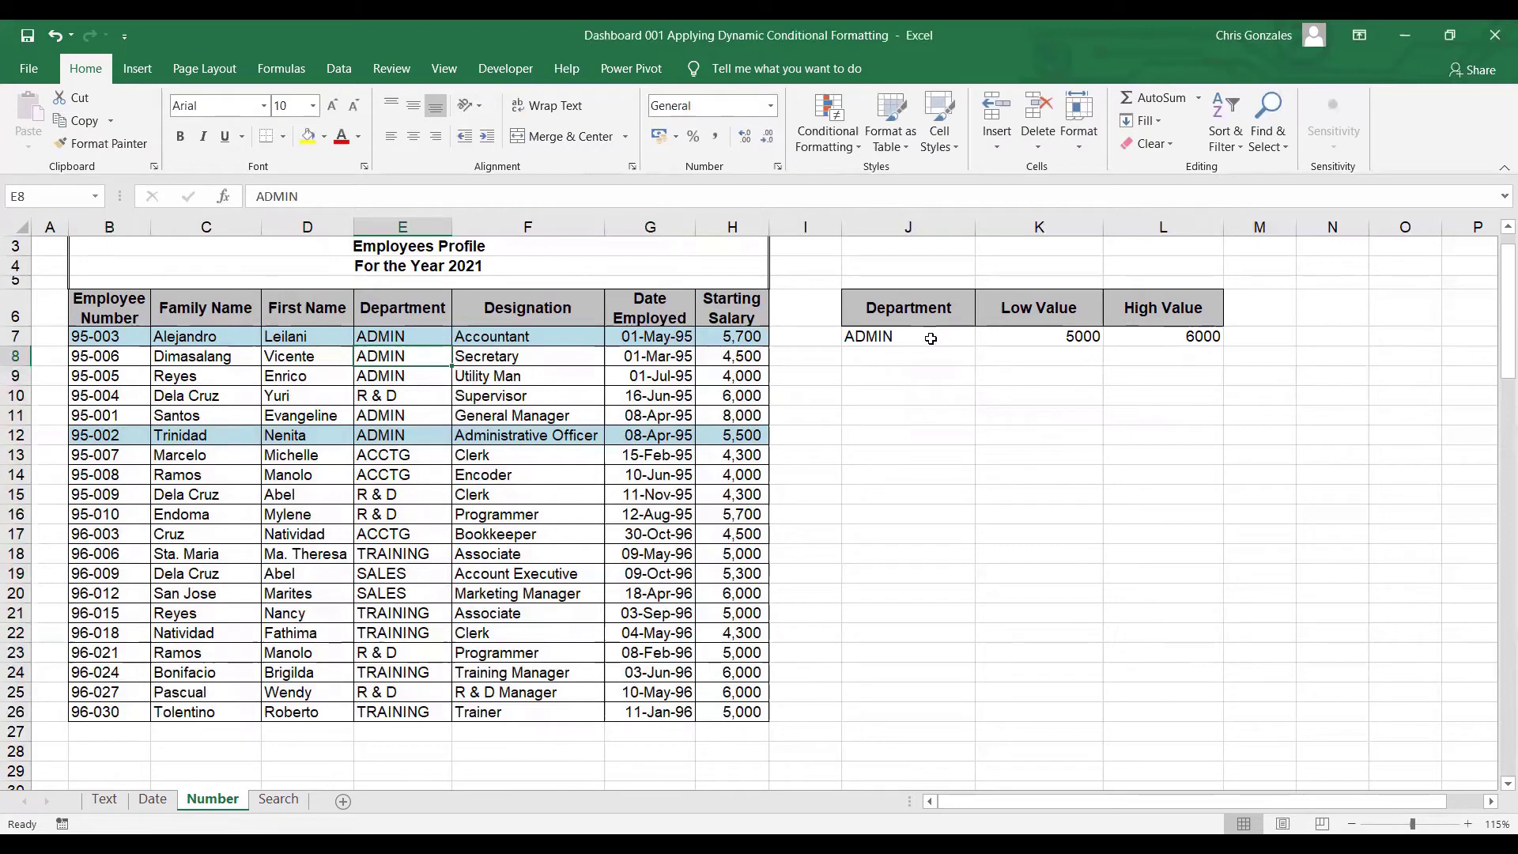
- Test the highlighting by changing the Department criterion to TRAINING and the Low Value to 4000
{"action": "left_click", "coordinate": [930, 338]}
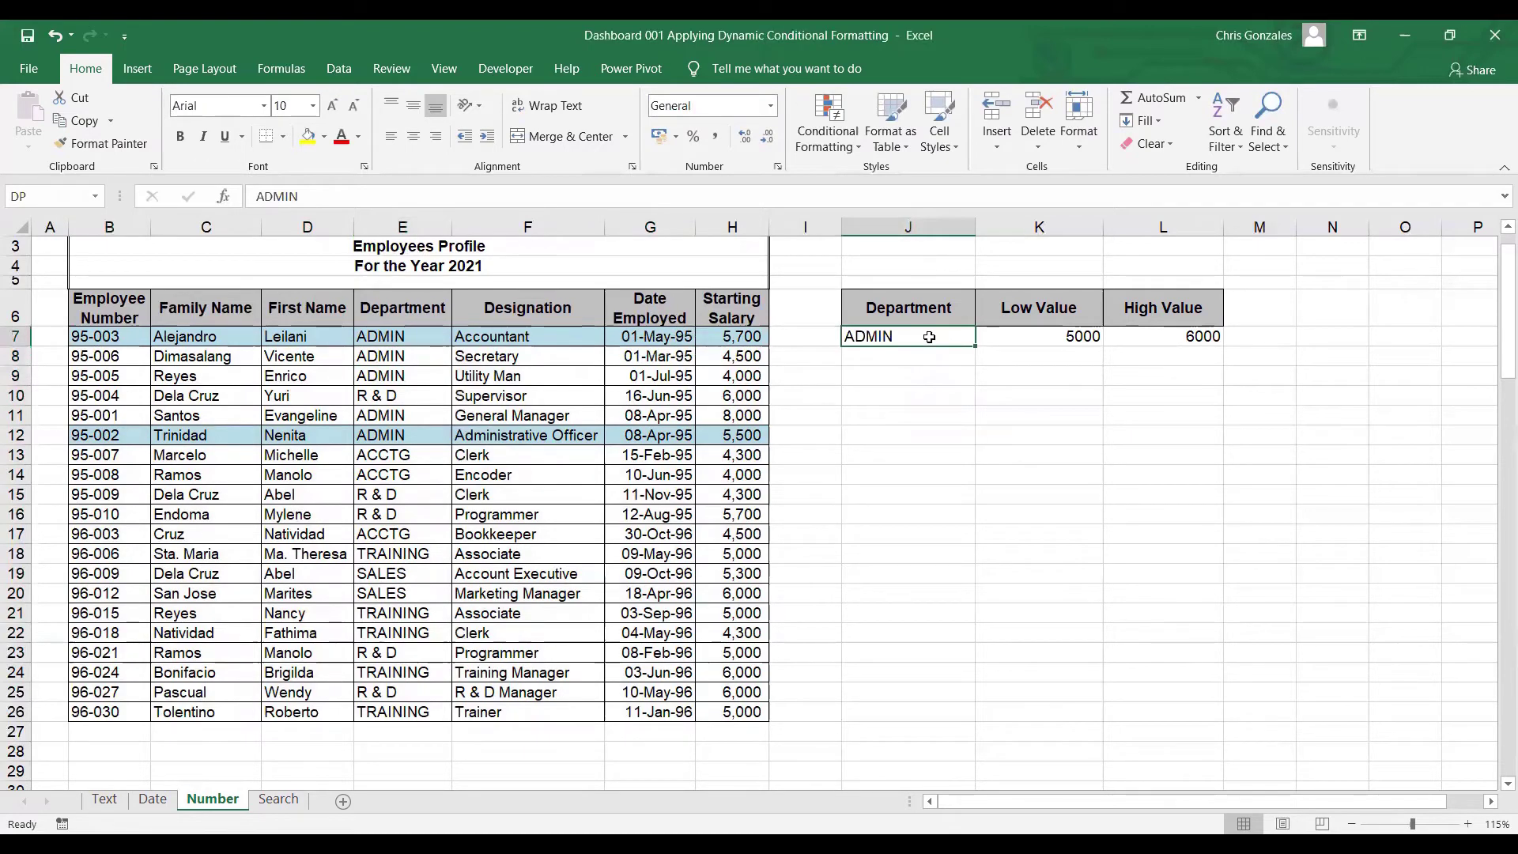
{"action": "double_click", "coordinate": [931, 337]}
{"action": "type", "text": "TRAINING"}
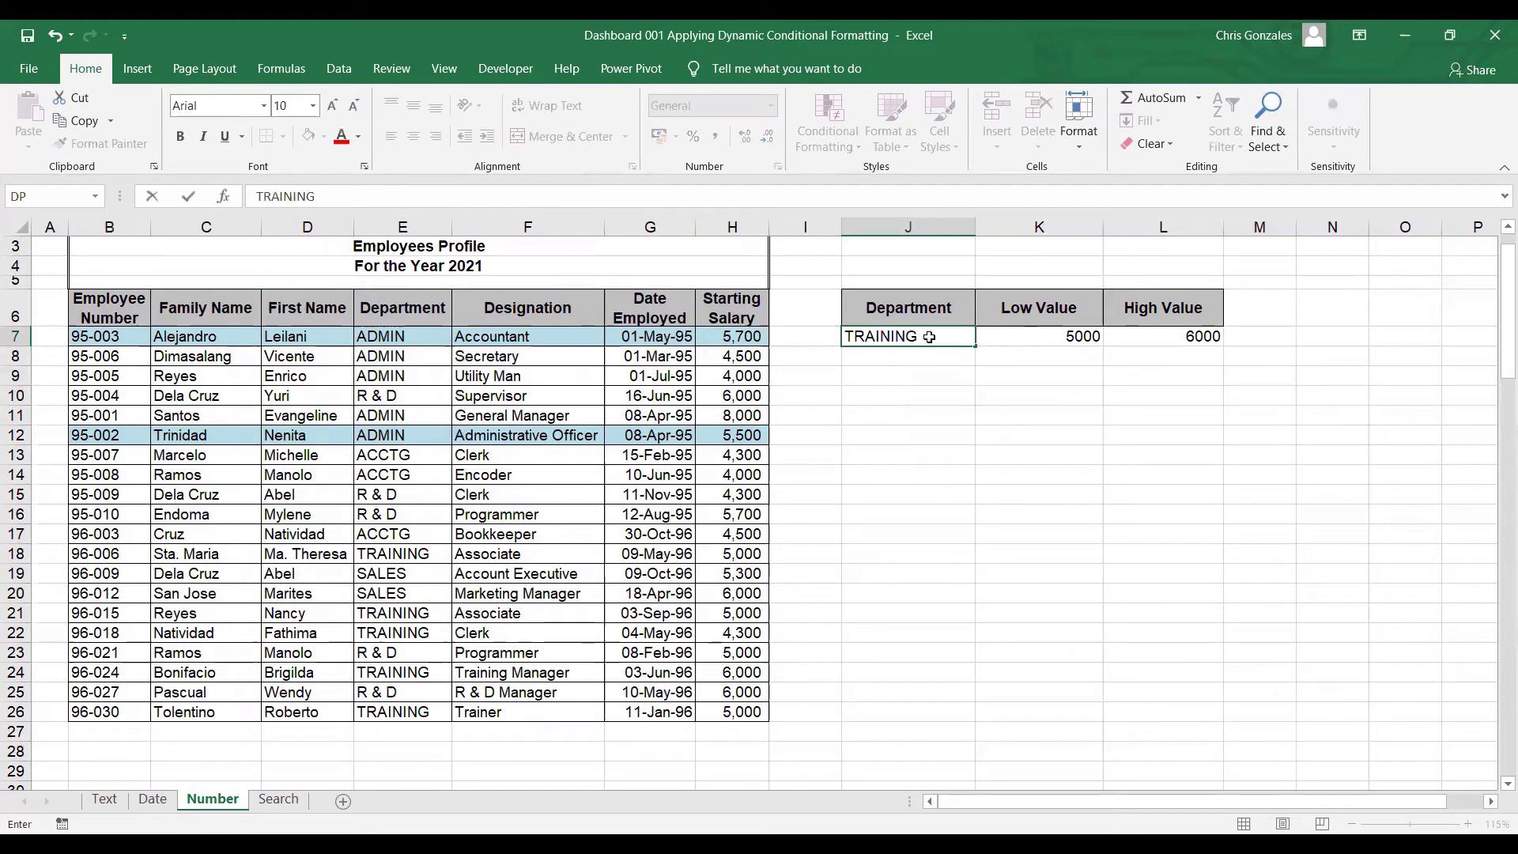
{"action": "key", "text": "Tab"}
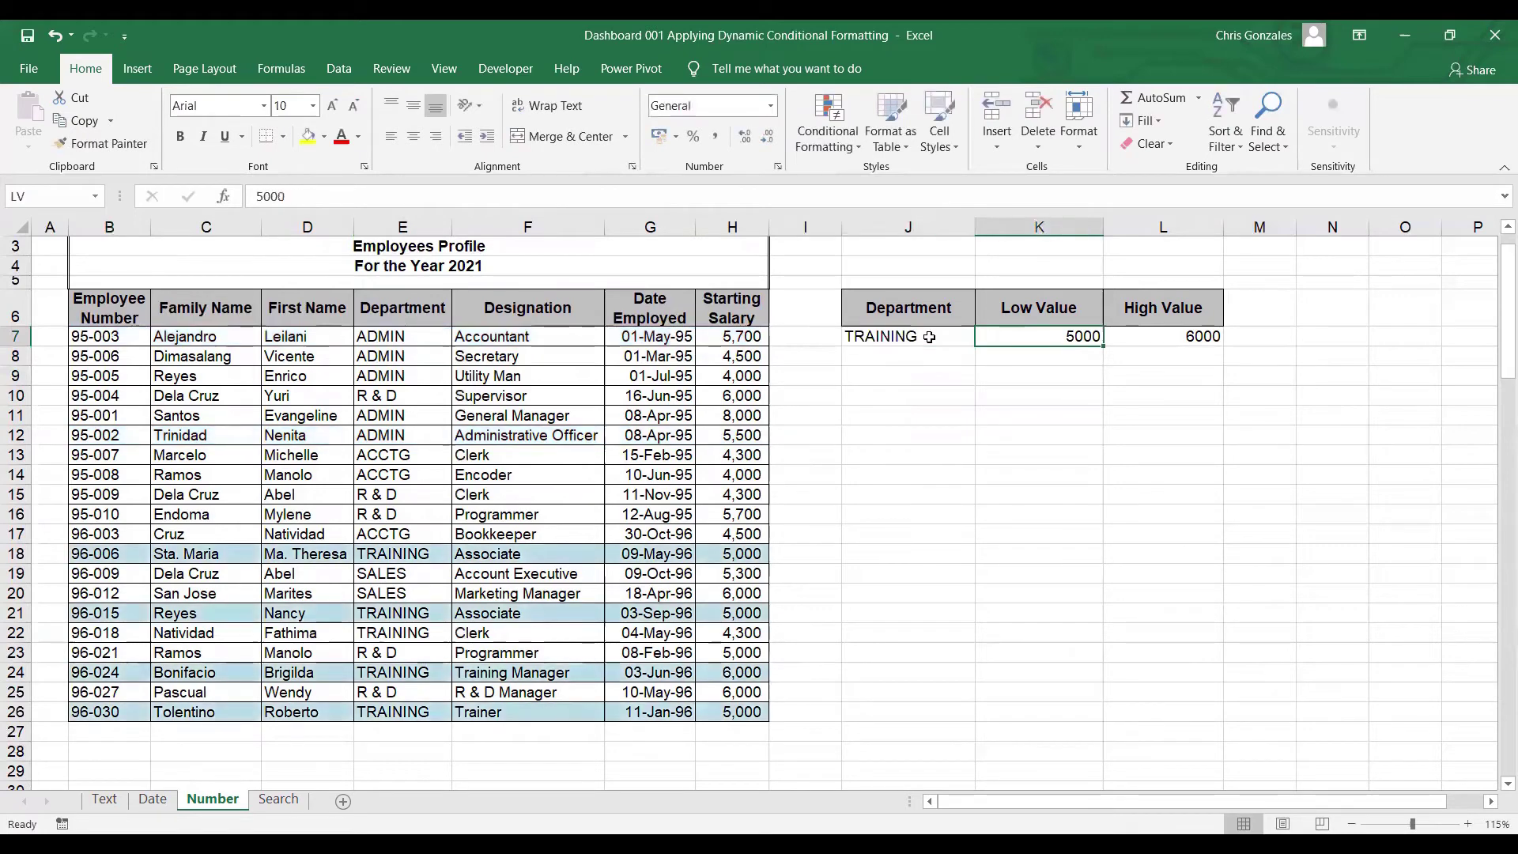
{"action": "type", "text": "4000"}
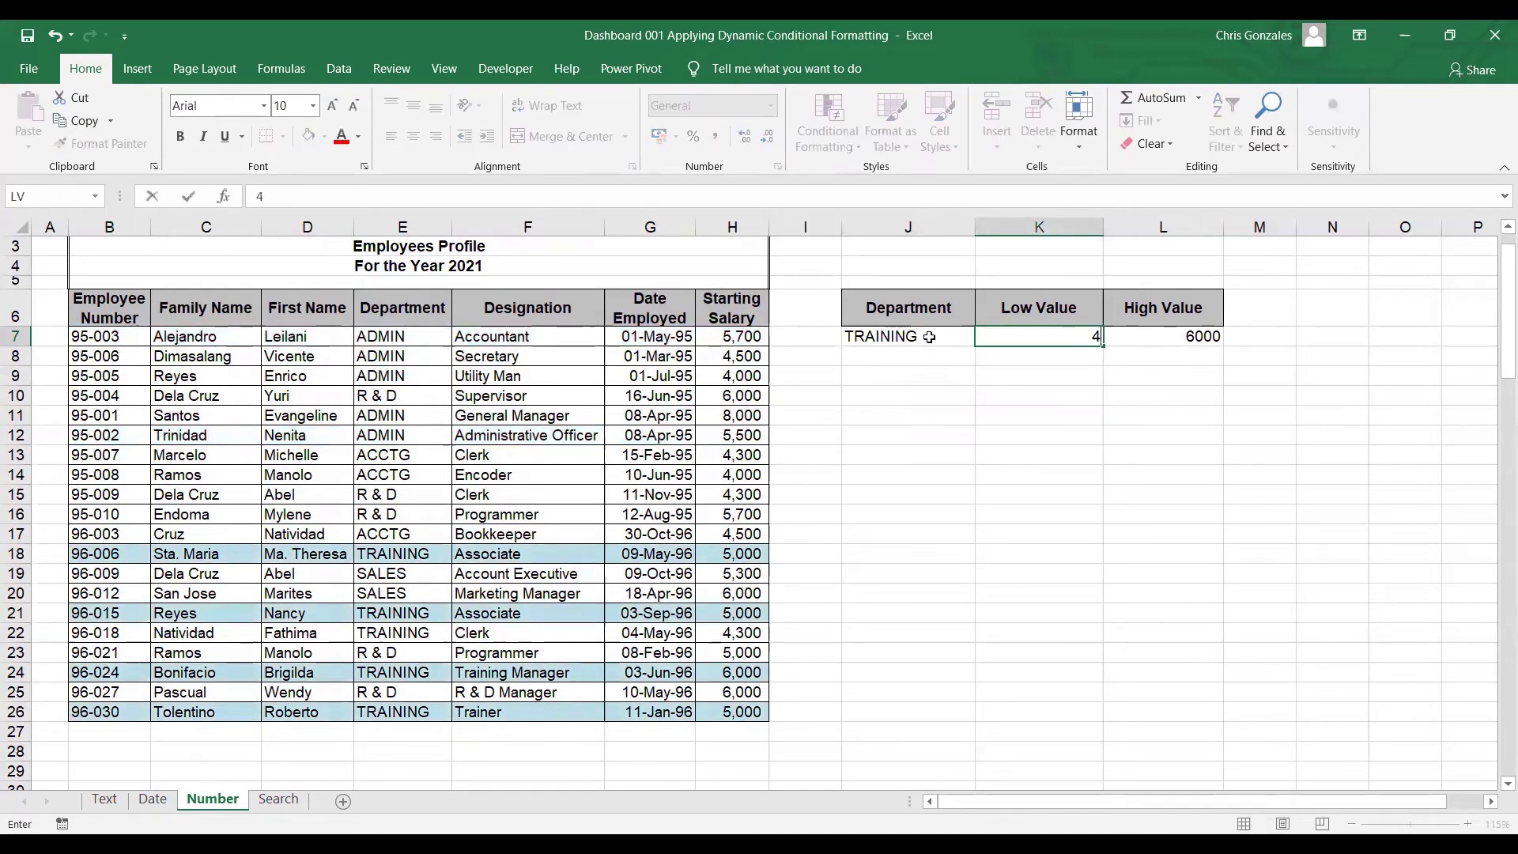
{"action": "key", "text": "Return"}
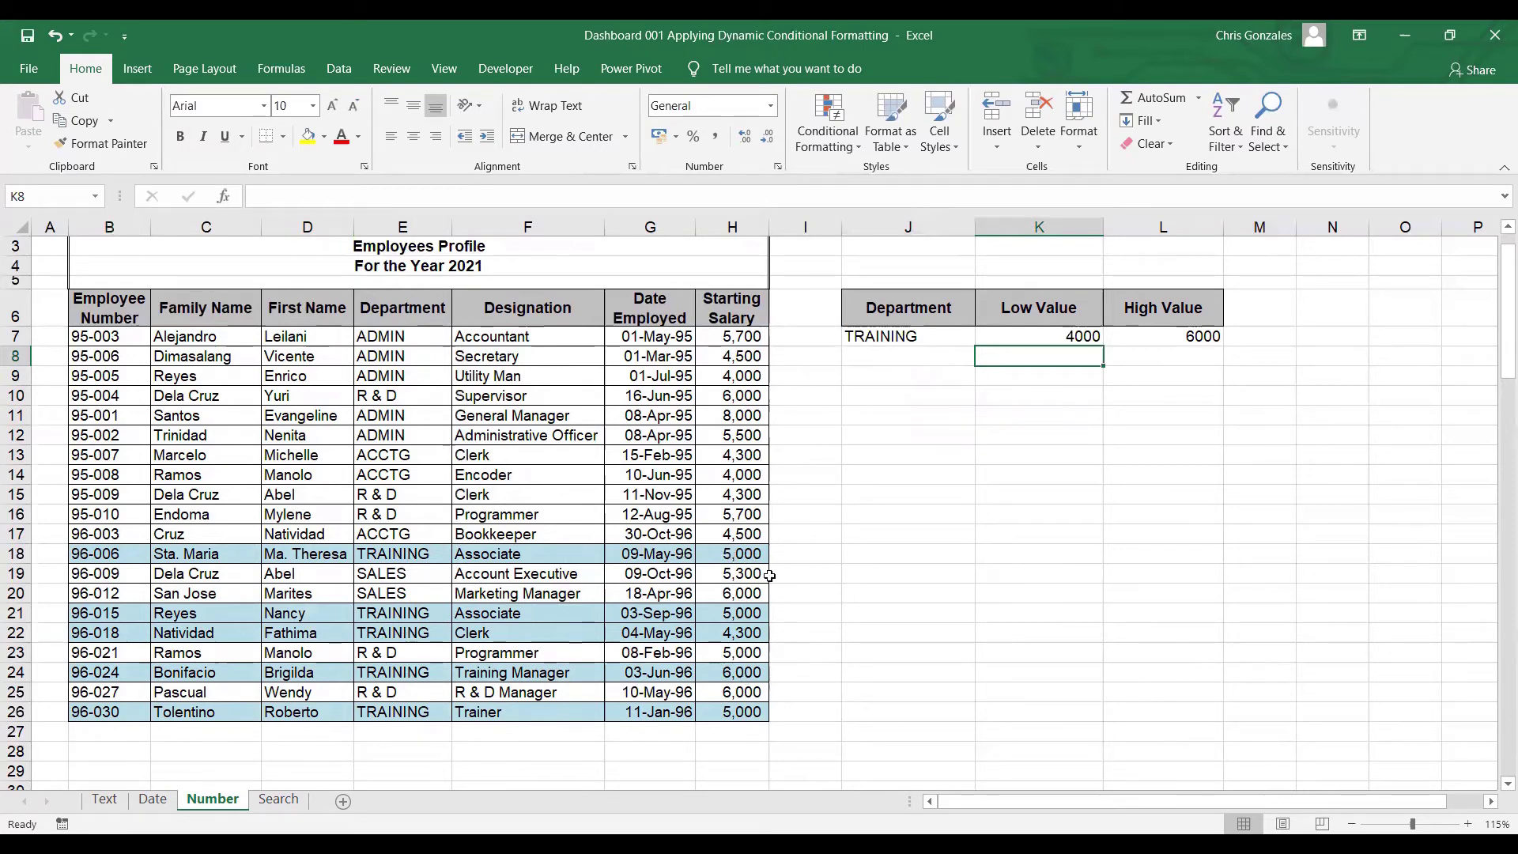
- Re-enter the Department criterion in lowercase as training to test whether the highlighting depends on letter case
{"action": "left_click", "coordinate": [945, 340]}
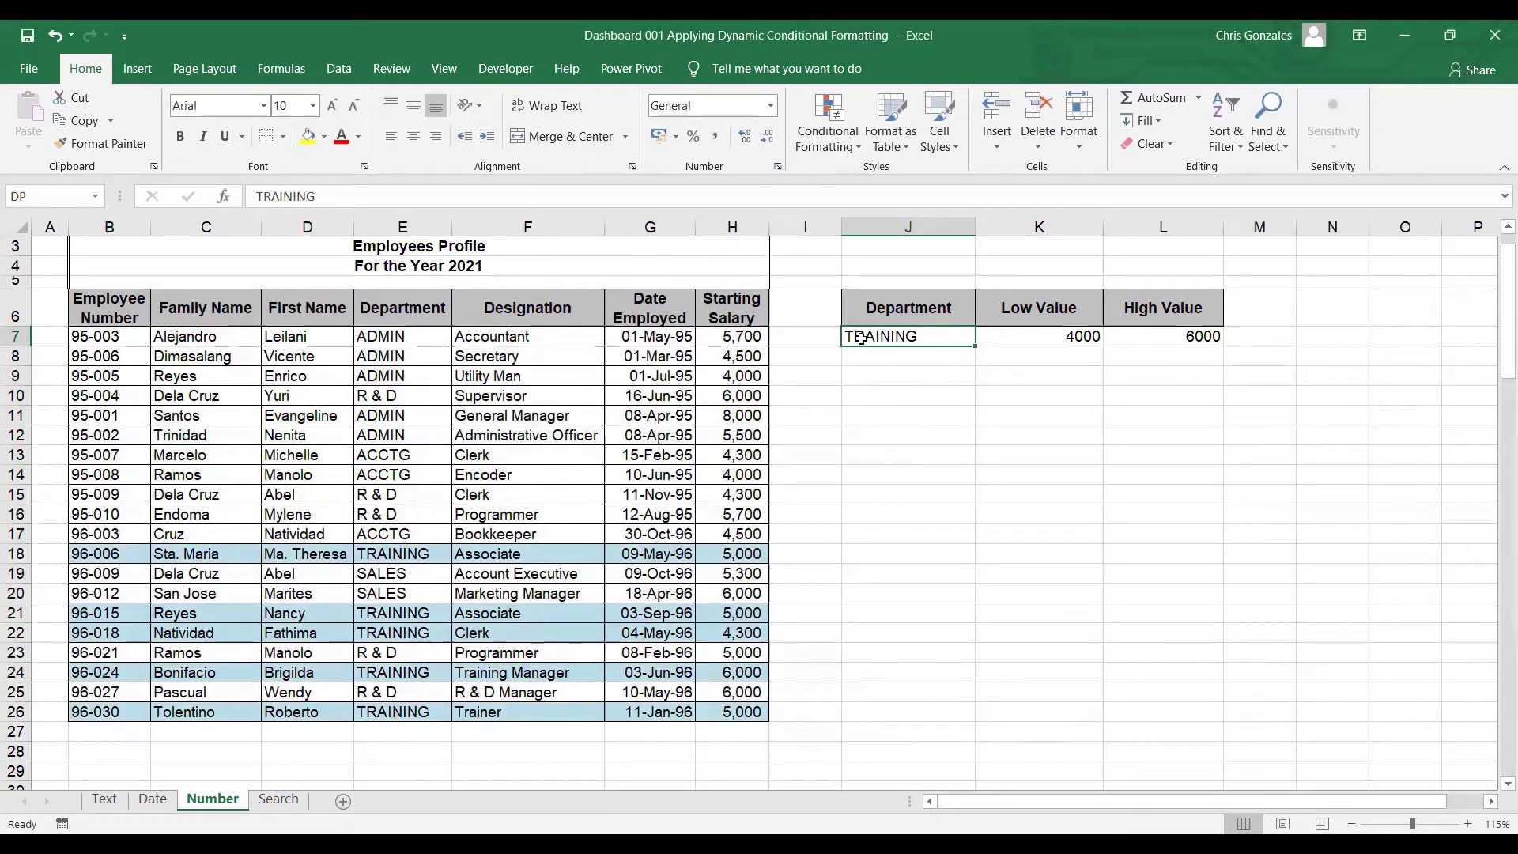
{"action": "type", "text": "tra"}
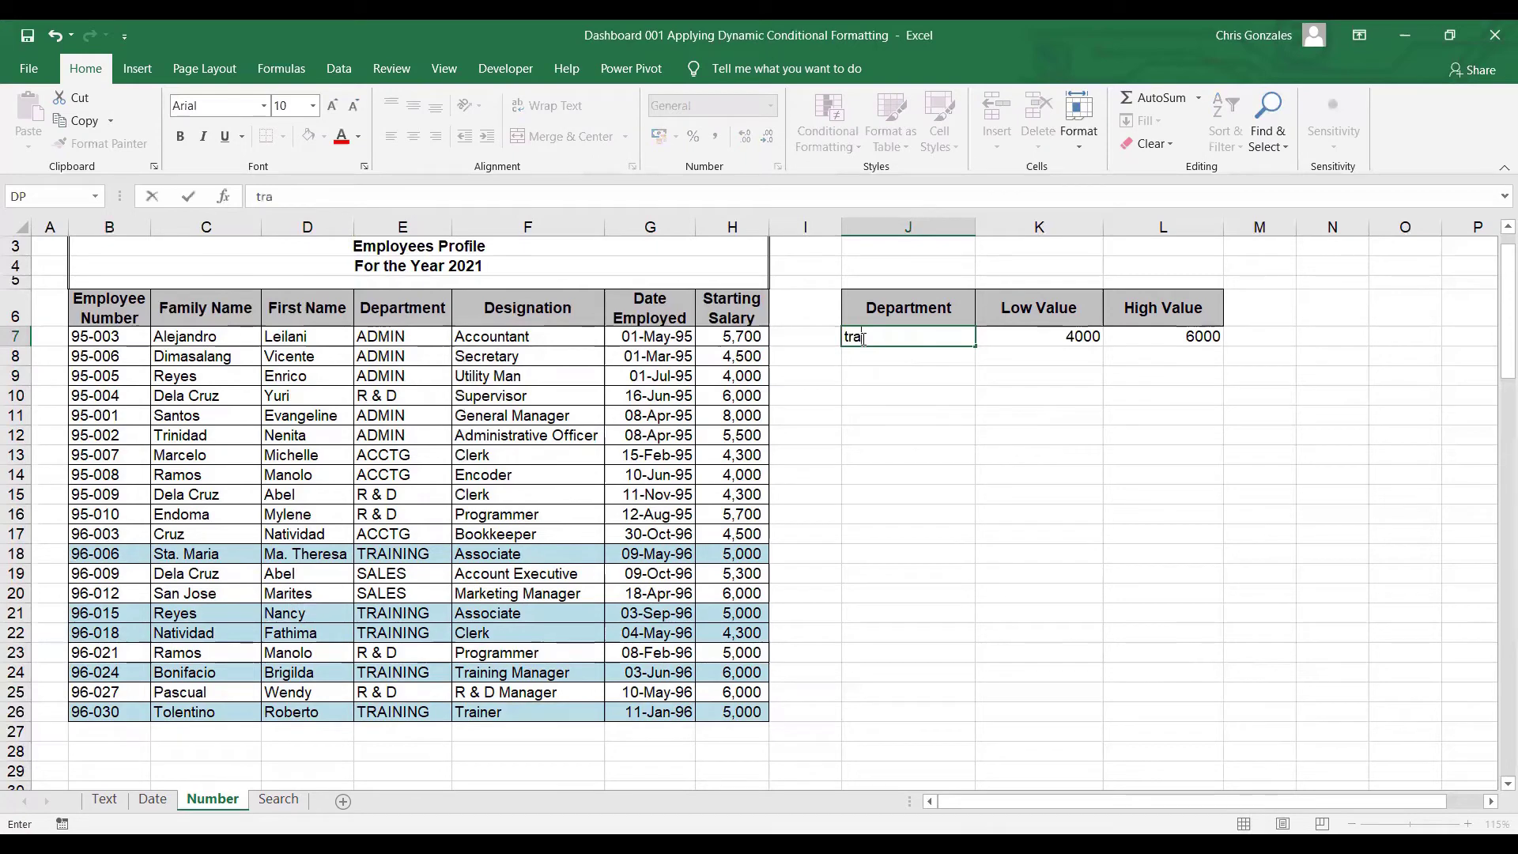
{"action": "type", "text": "ining"}
{"action": "key", "text": "Return"}
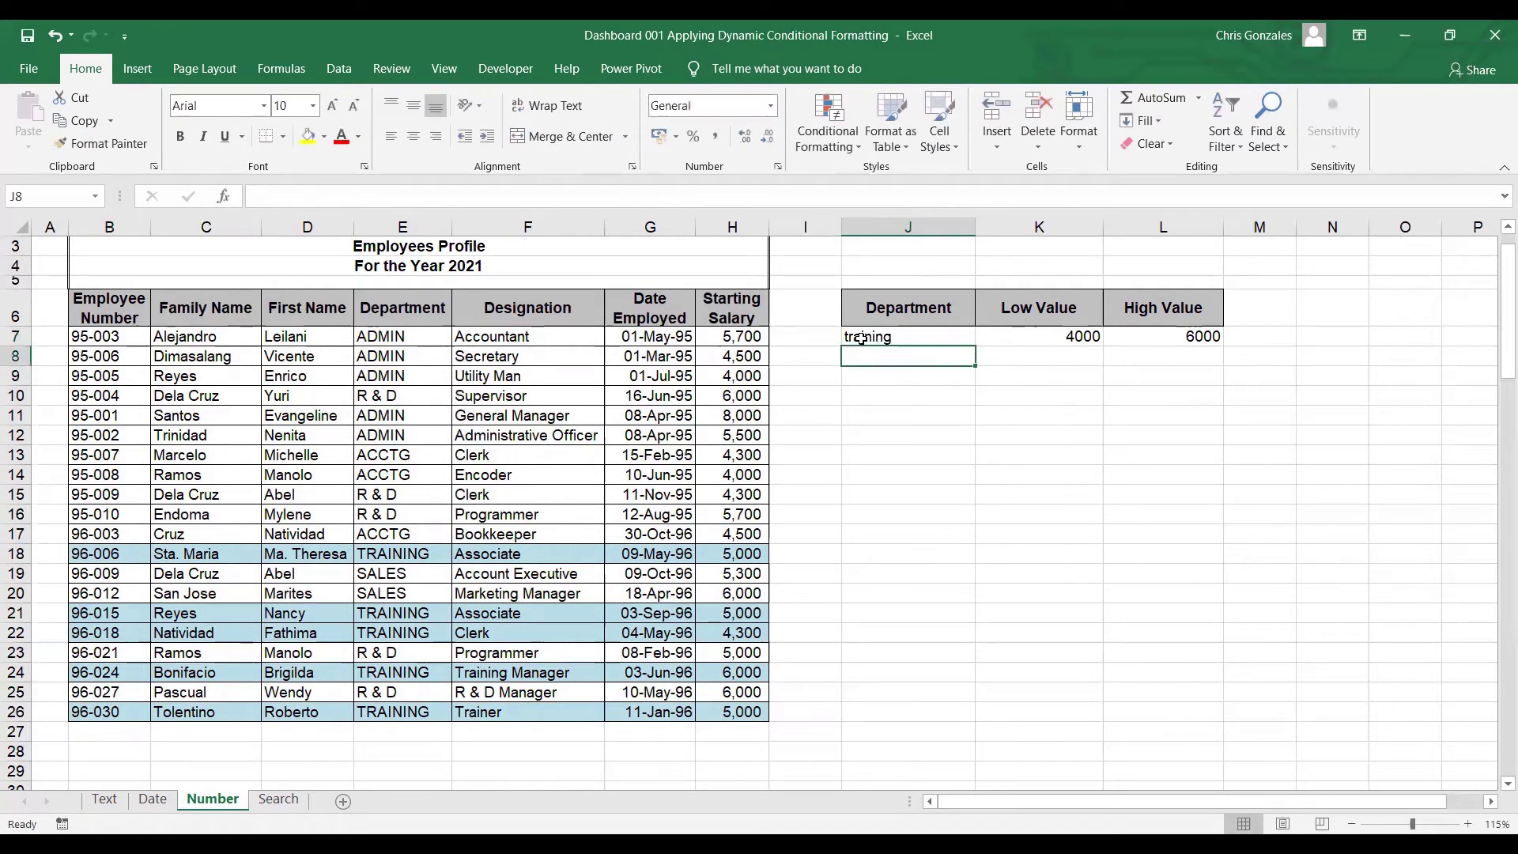
{"action": "left_click", "coordinate": [861, 337]}
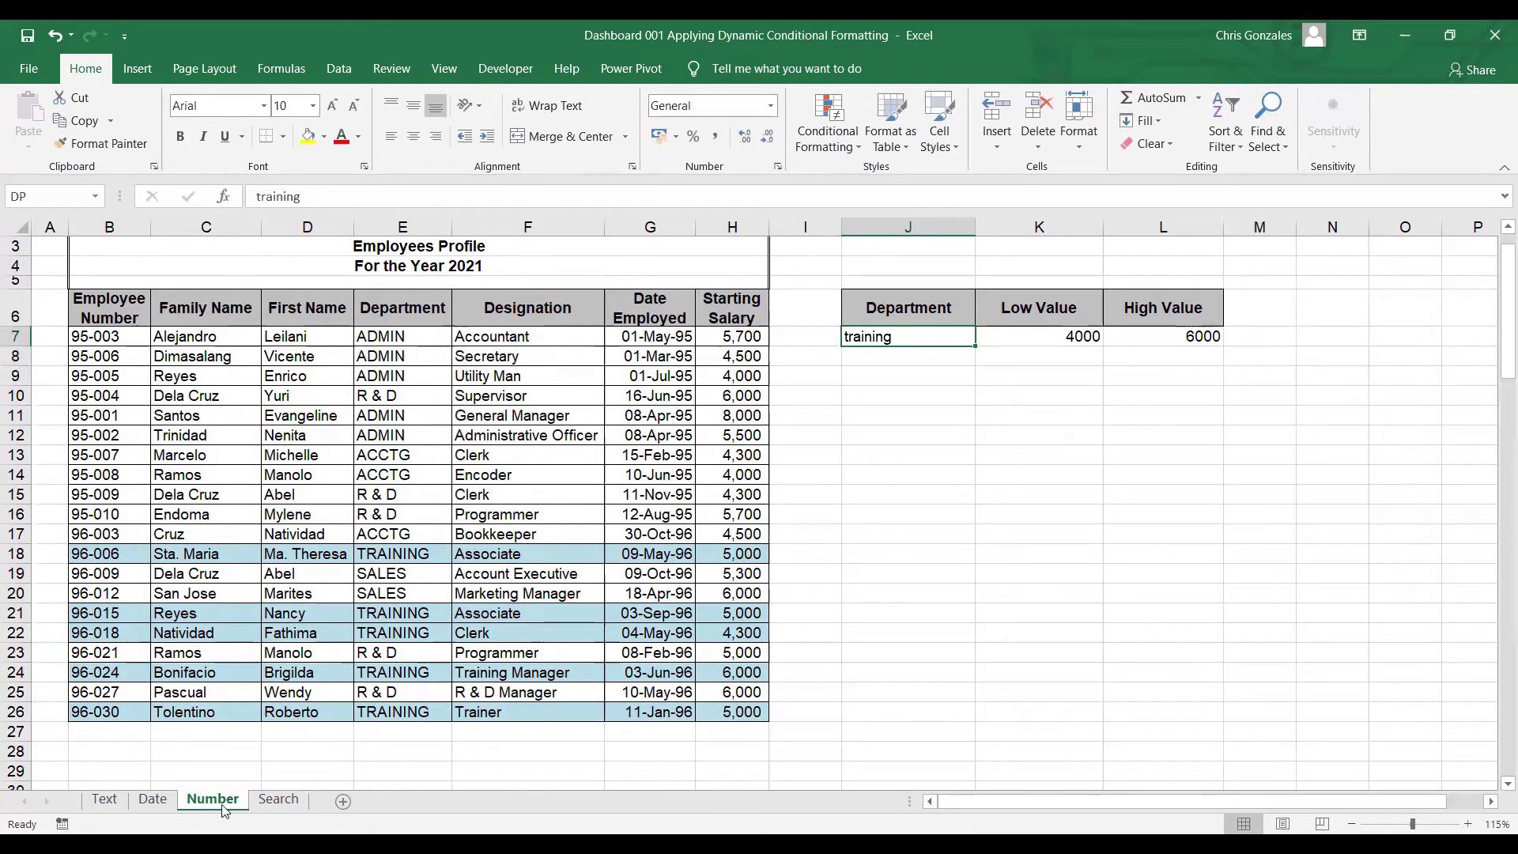
- On the Search sheet, copy the Designation header to J6 and widen column J
{"action": "left_click", "coordinate": [279, 801]}
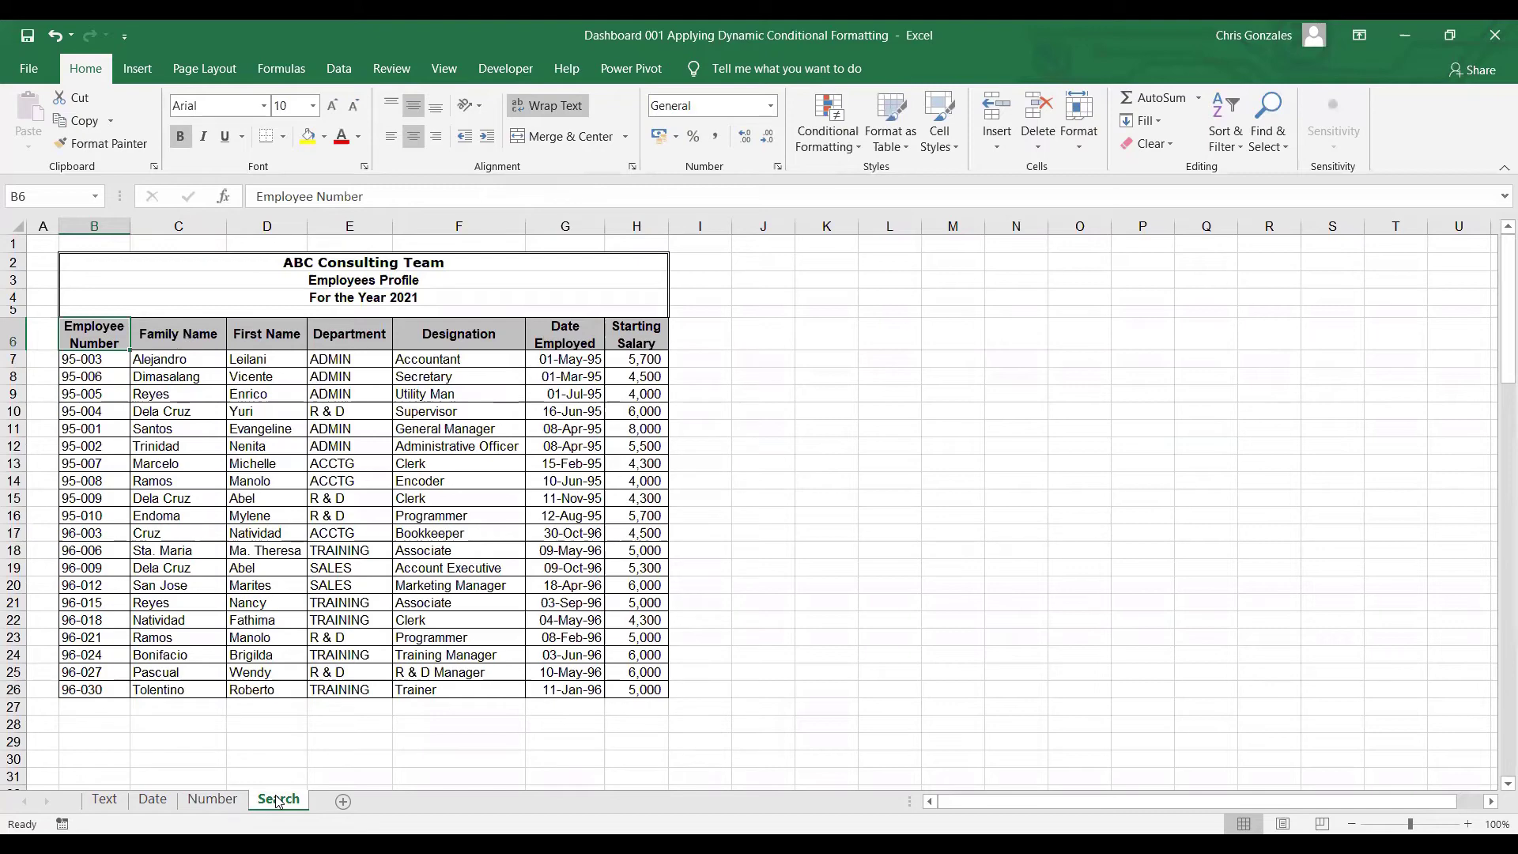
{"action": "left_click", "coordinate": [456, 334]}
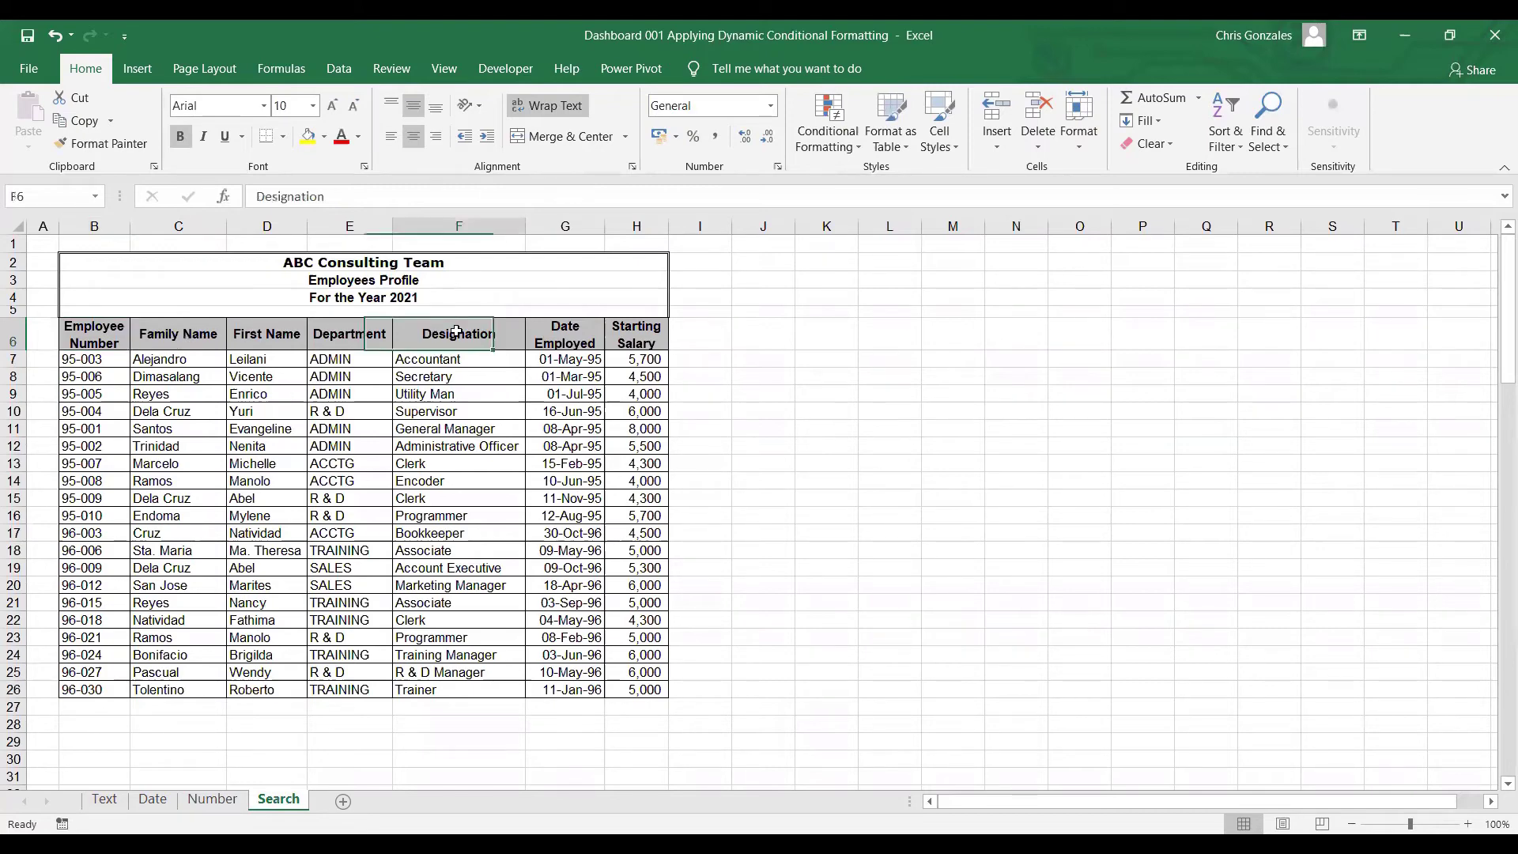
{"action": "key", "text": "ctrl+c"}
{"action": "left_click", "coordinate": [771, 332]}
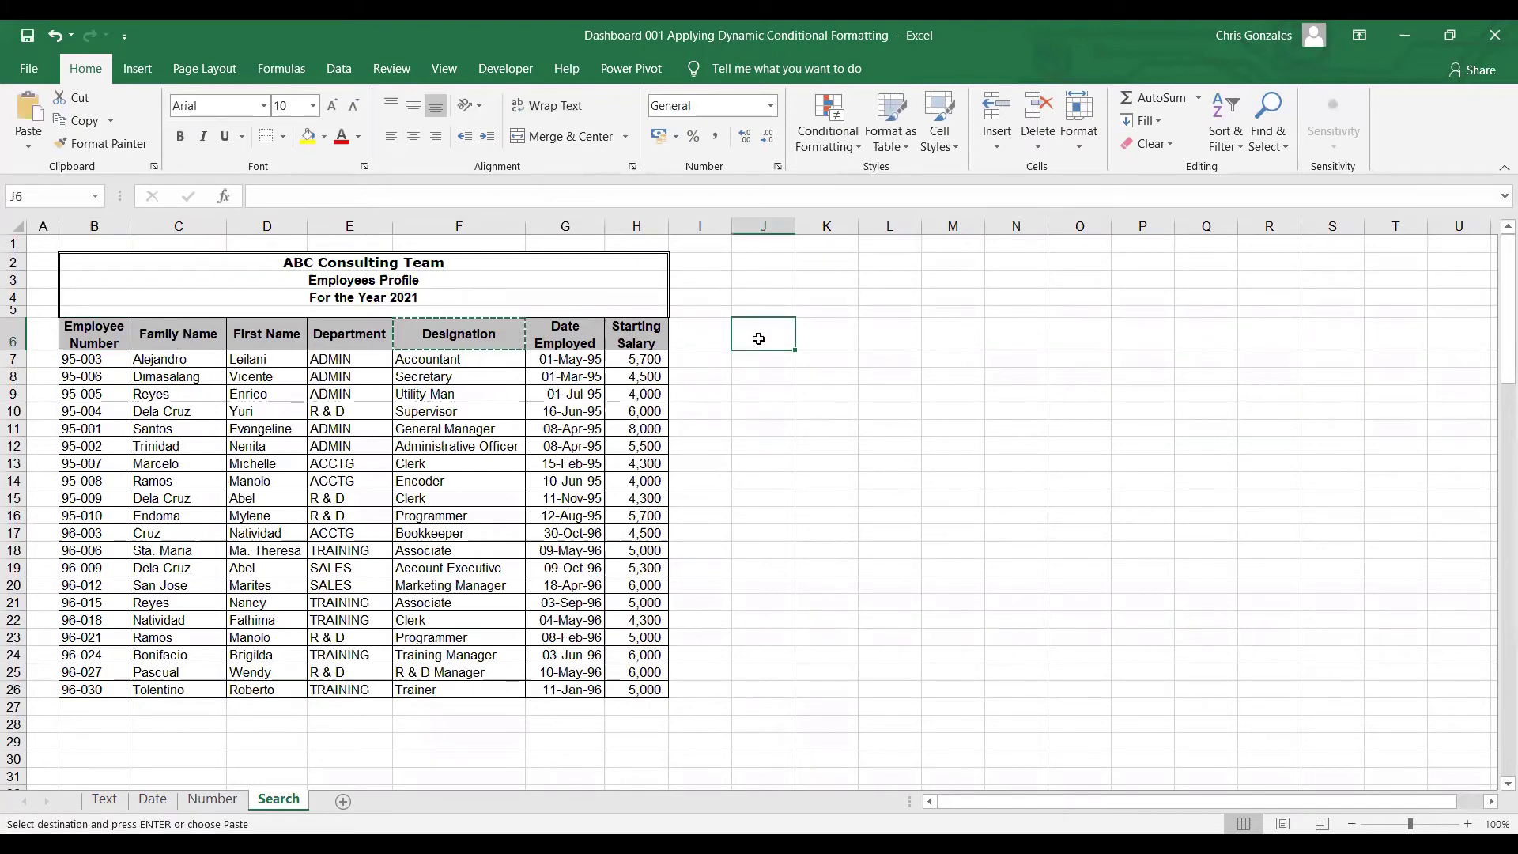
{"action": "key", "text": "ctrl+v"}
{"action": "left_click_drag", "start_coordinate": [793, 228], "coordinate": [868, 231]}
- Enter Manager as the designation criterion in J7 and name that cell DSG
{"action": "left_click", "coordinate": [834, 357]}
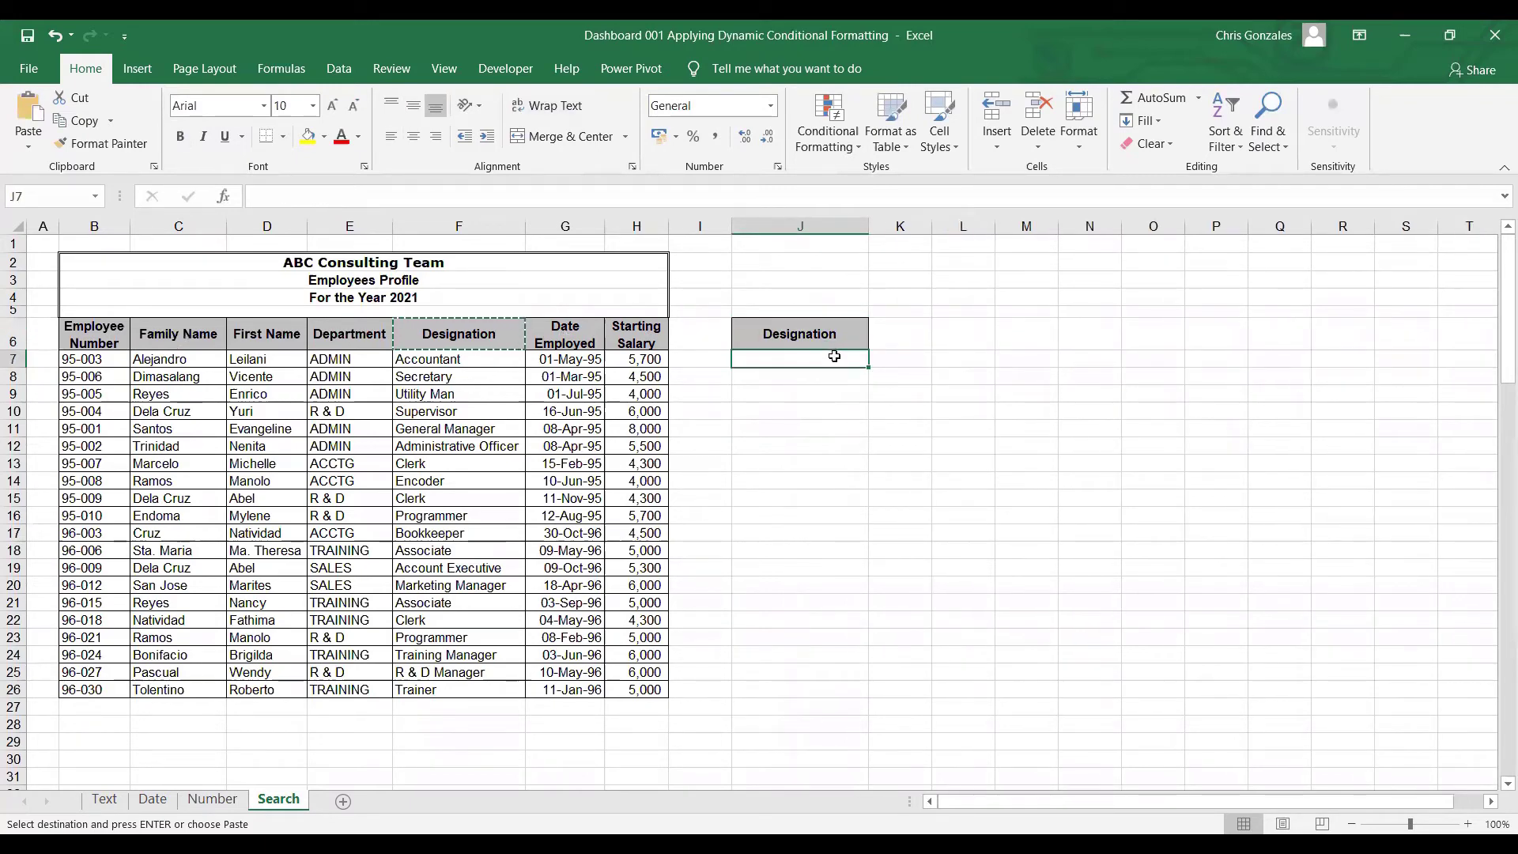
{"action": "type", "text": "Manager"}
{"action": "key", "text": "Return"}
{"action": "key", "text": "Return"}
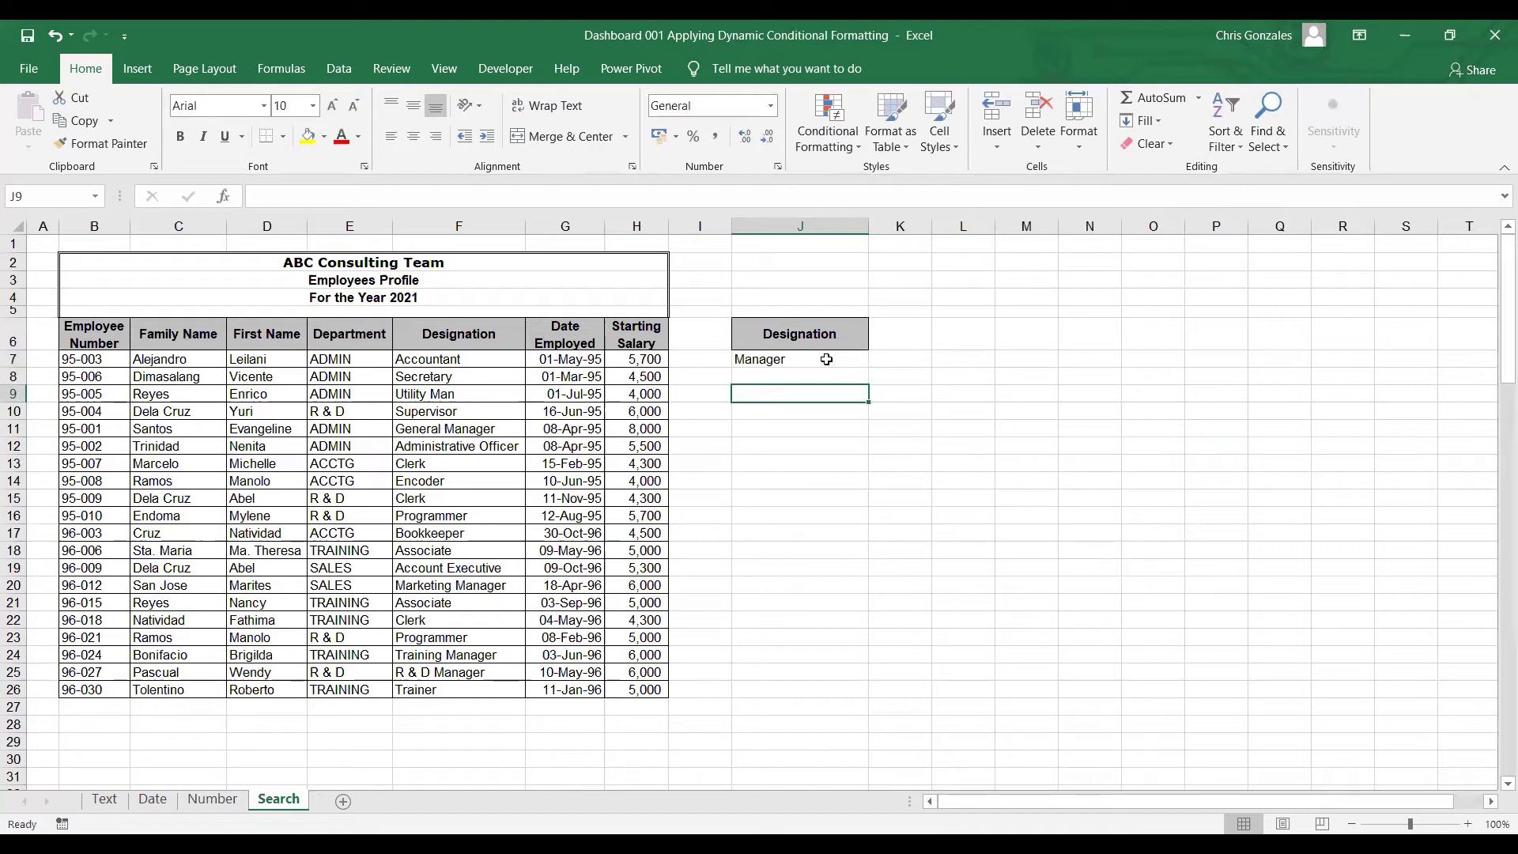
{"action": "left_click", "coordinate": [827, 360]}
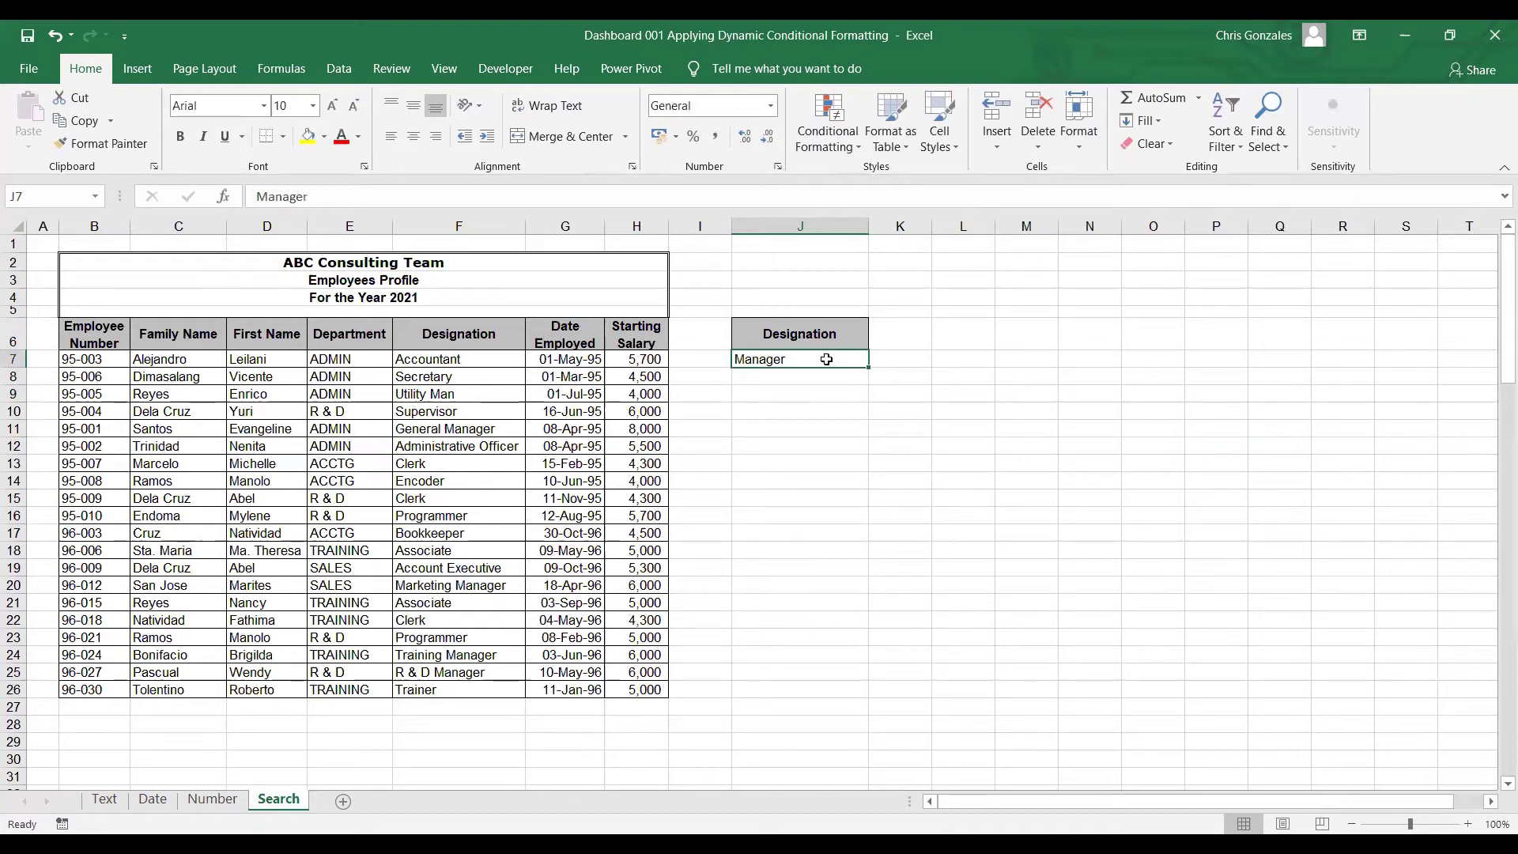
{"action": "left_click", "coordinate": [76, 193]}
{"action": "type", "text": "DSG"}
- Start a new formula-based conditional formatting rule for the employee records in B7:H26
{"action": "left_click_drag", "start_coordinate": [73, 360], "coordinate": [642, 682]}
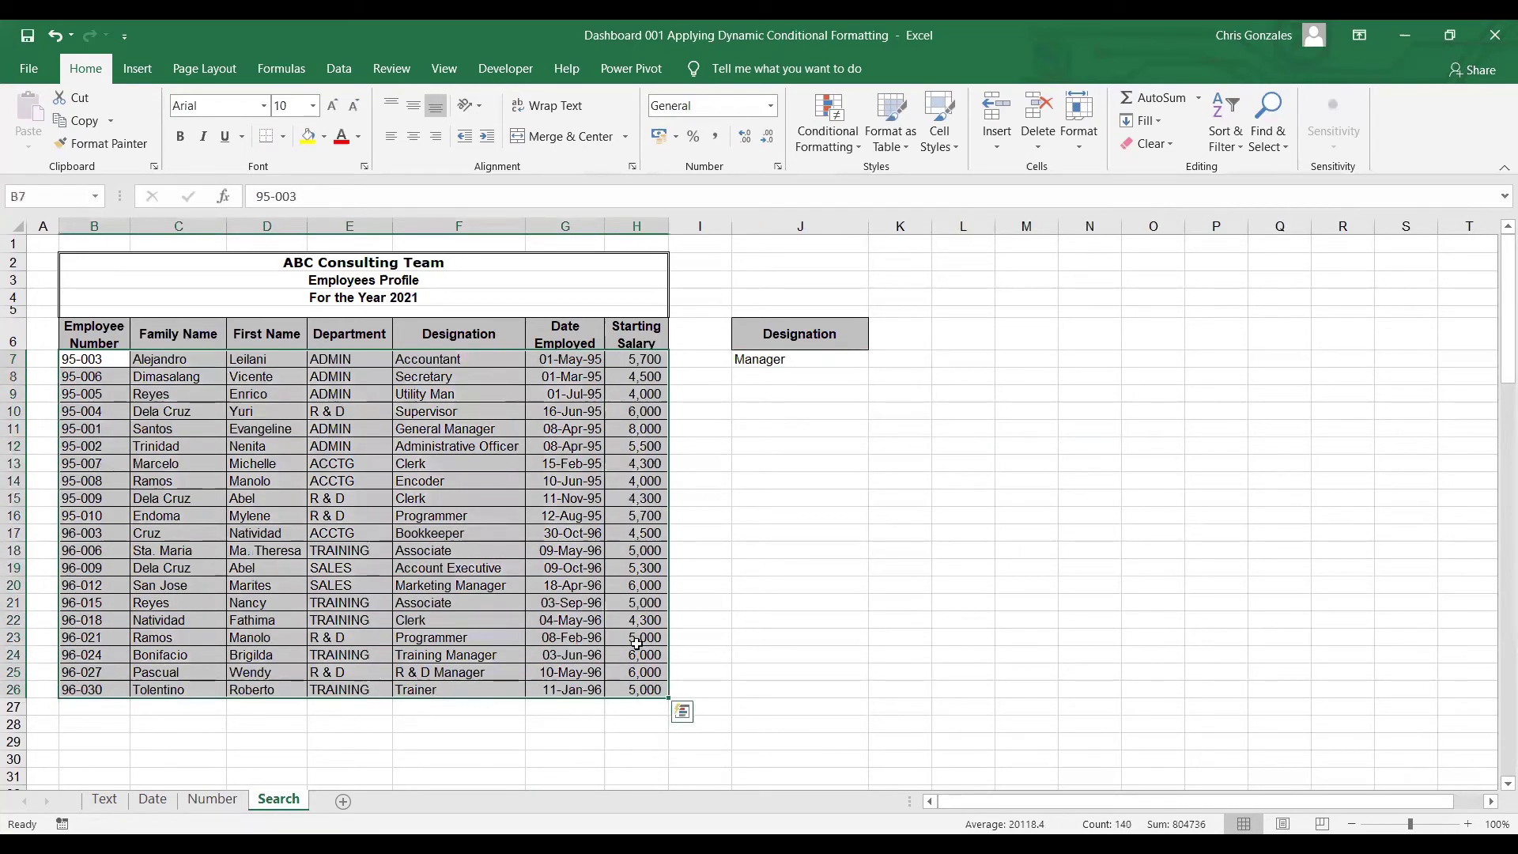
{"action": "left_click", "coordinate": [834, 147]}
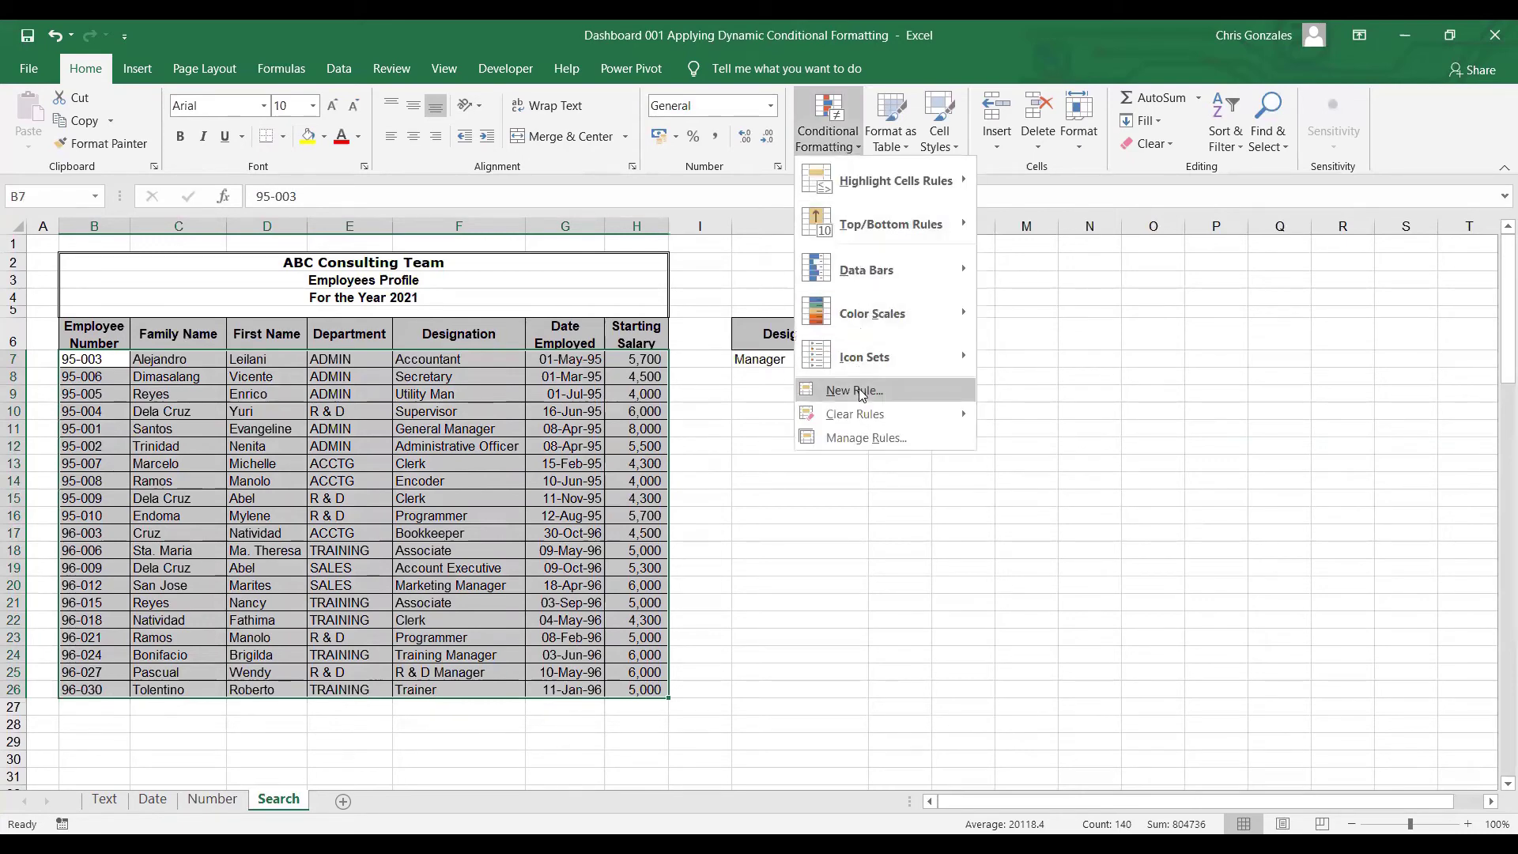
{"action": "left_click", "coordinate": [862, 394]}
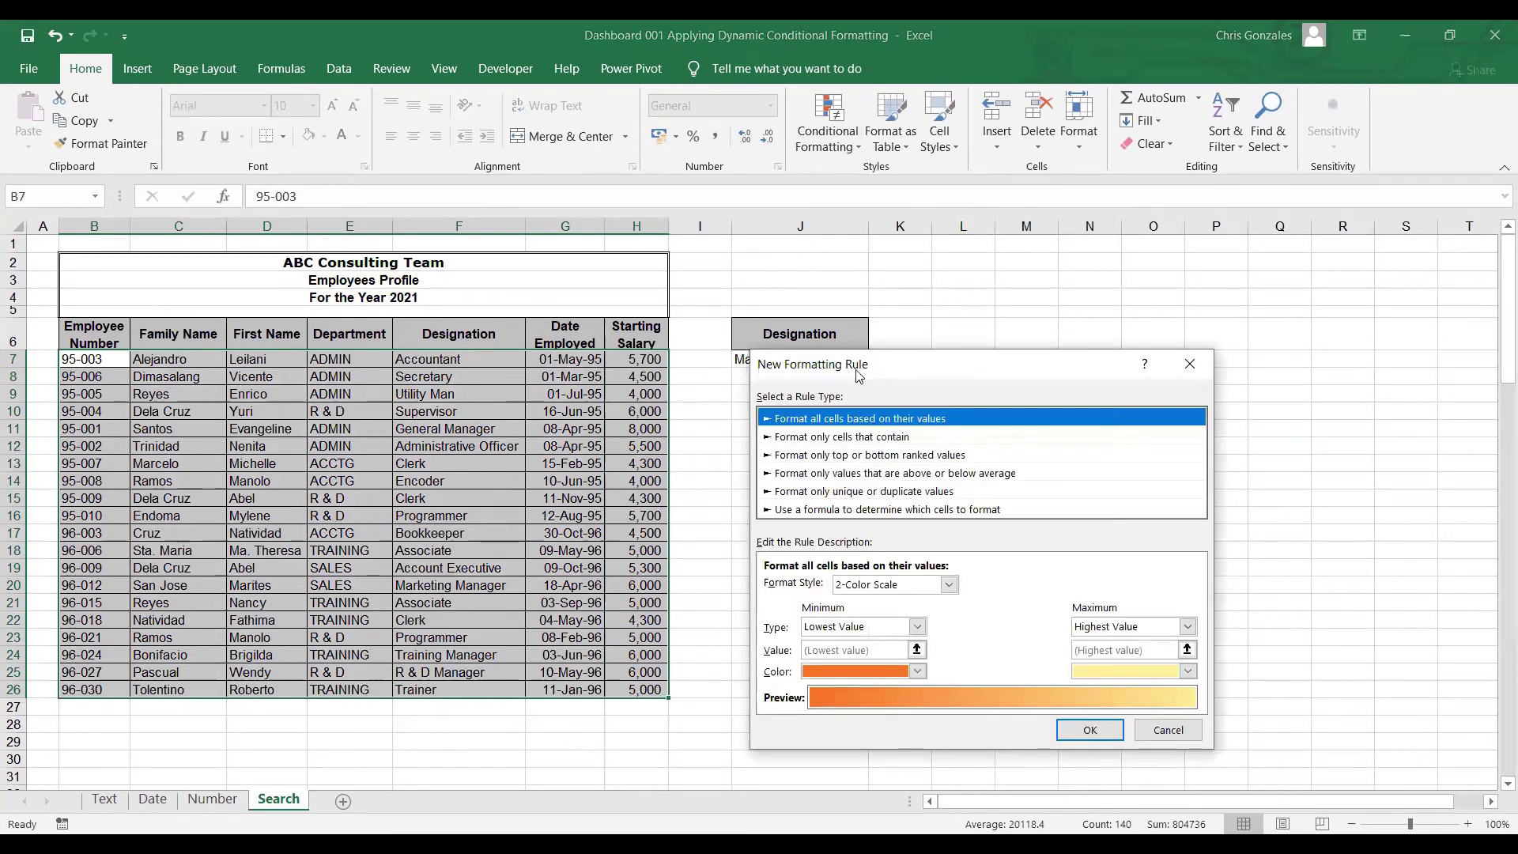
{"action": "left_click_drag", "start_coordinate": [863, 368], "coordinate": [837, 408]}
{"action": "left_click", "coordinate": [794, 549]}
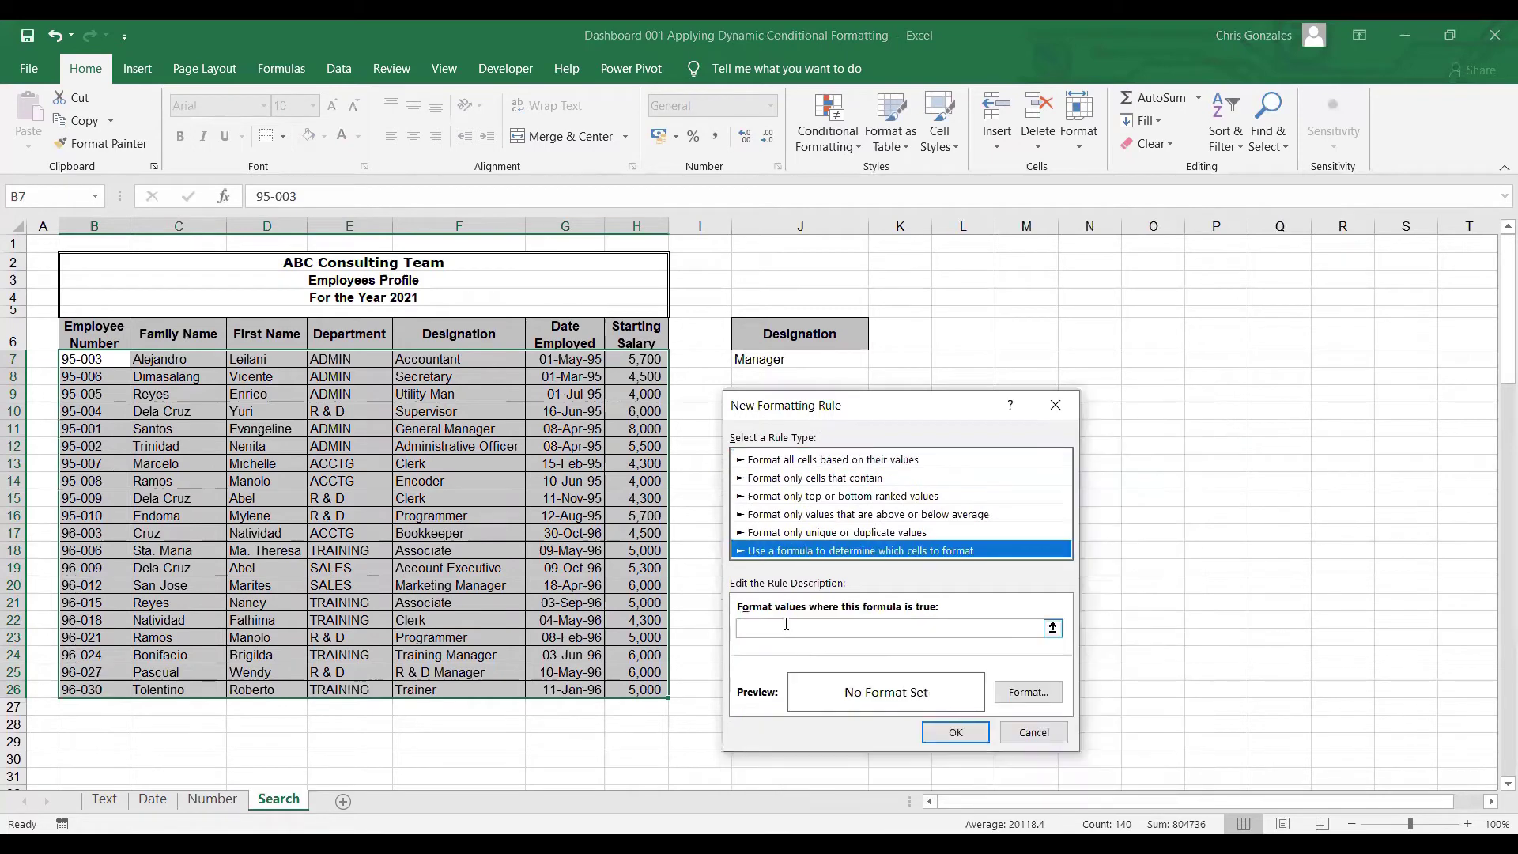
{"action": "left_click", "coordinate": [785, 626]}
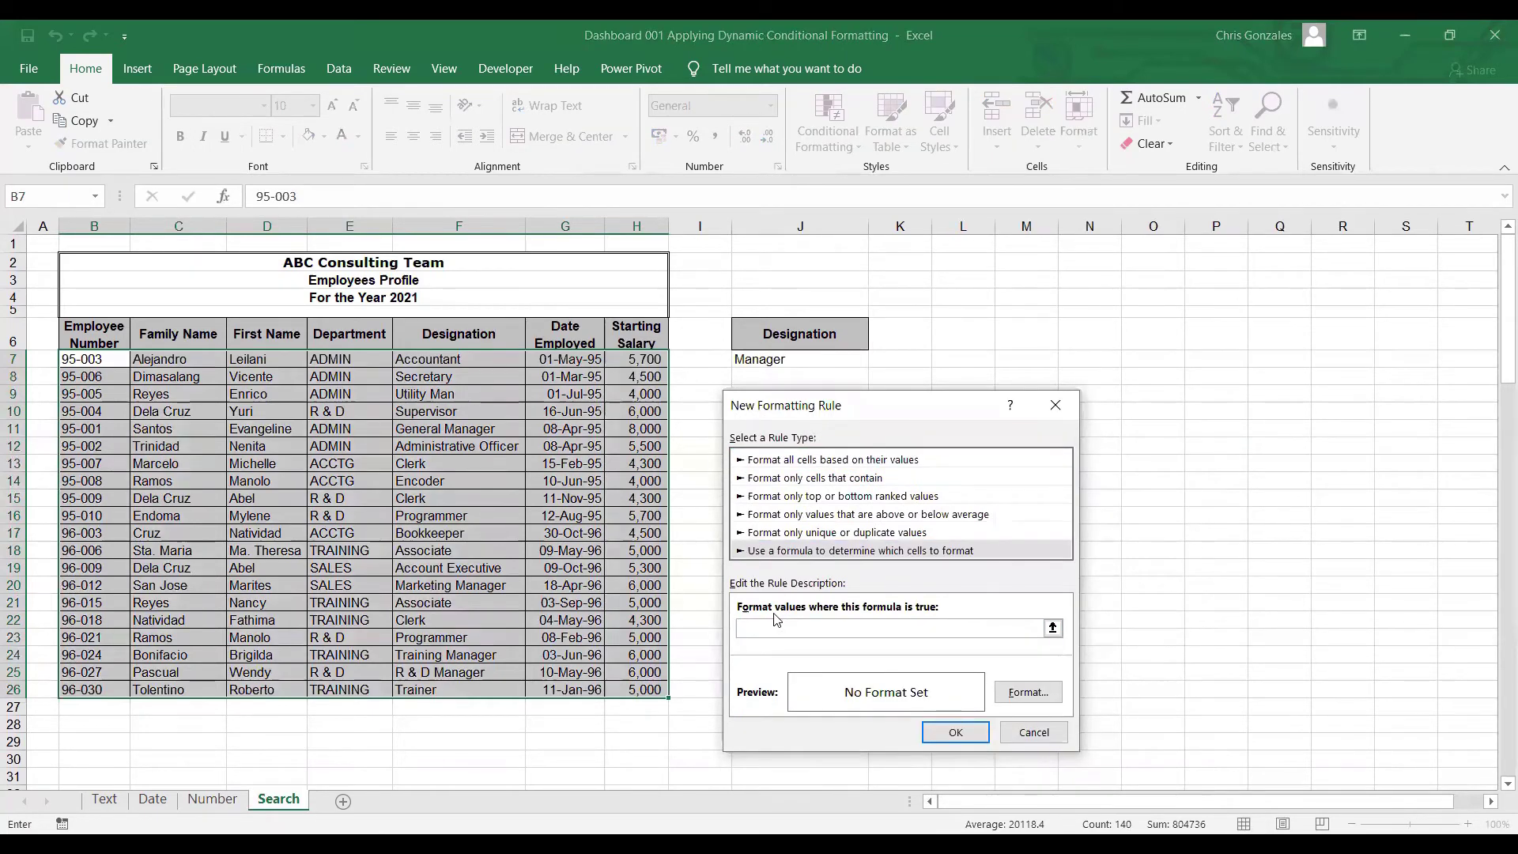
- Enter the rule formula =ISNUMBER(SEARCH(DSG,$F7)), locking only the column of F7
{"action": "type", "text": "=SEARCH("}
{"action": "type", "text": "DSG"}
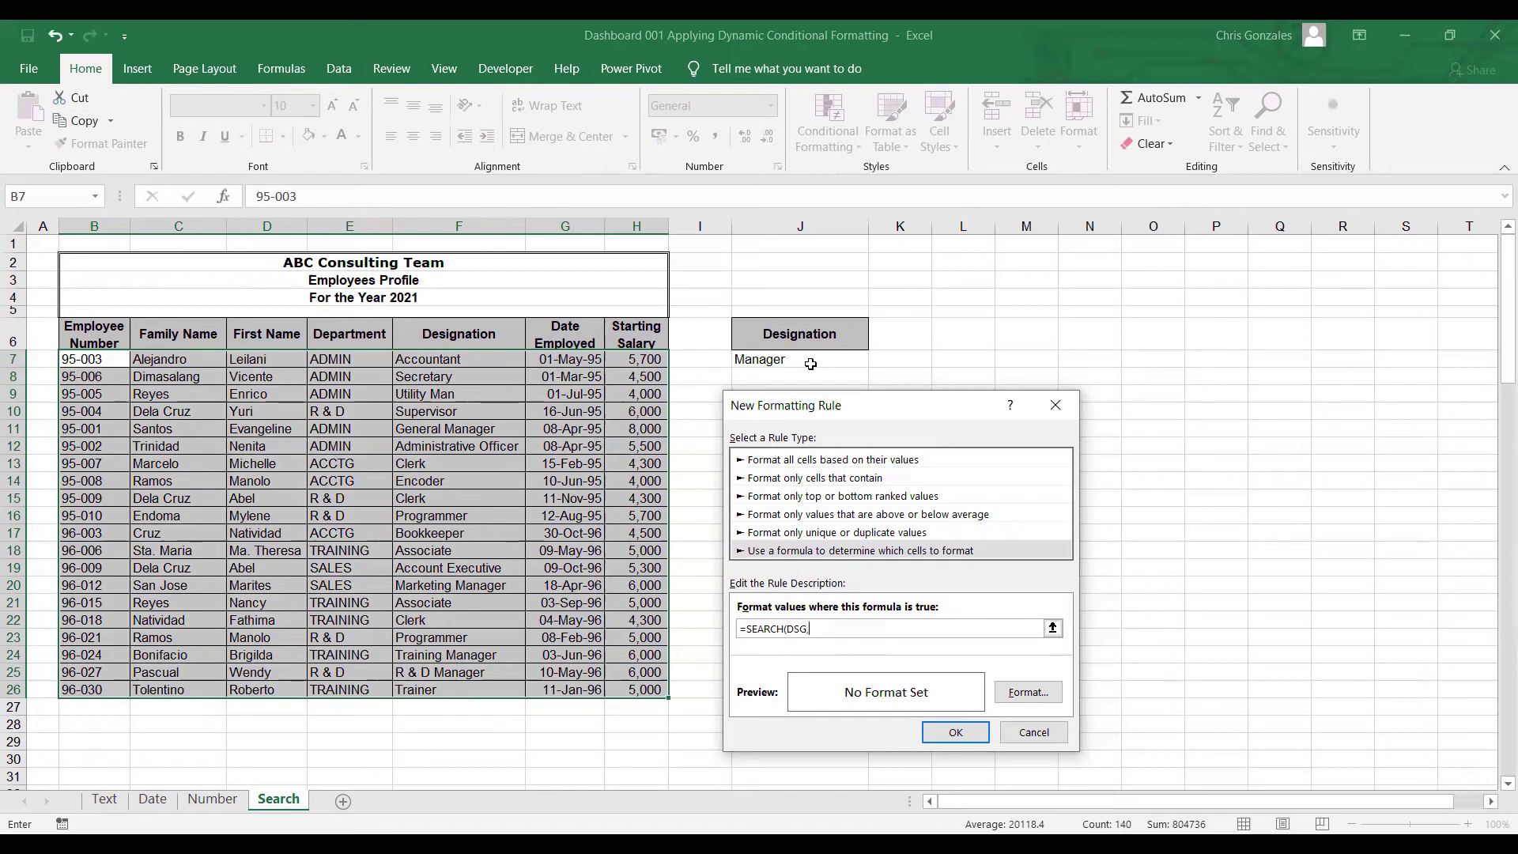
{"action": "type", "text": ","}
{"action": "left_click", "coordinate": [416, 361]}
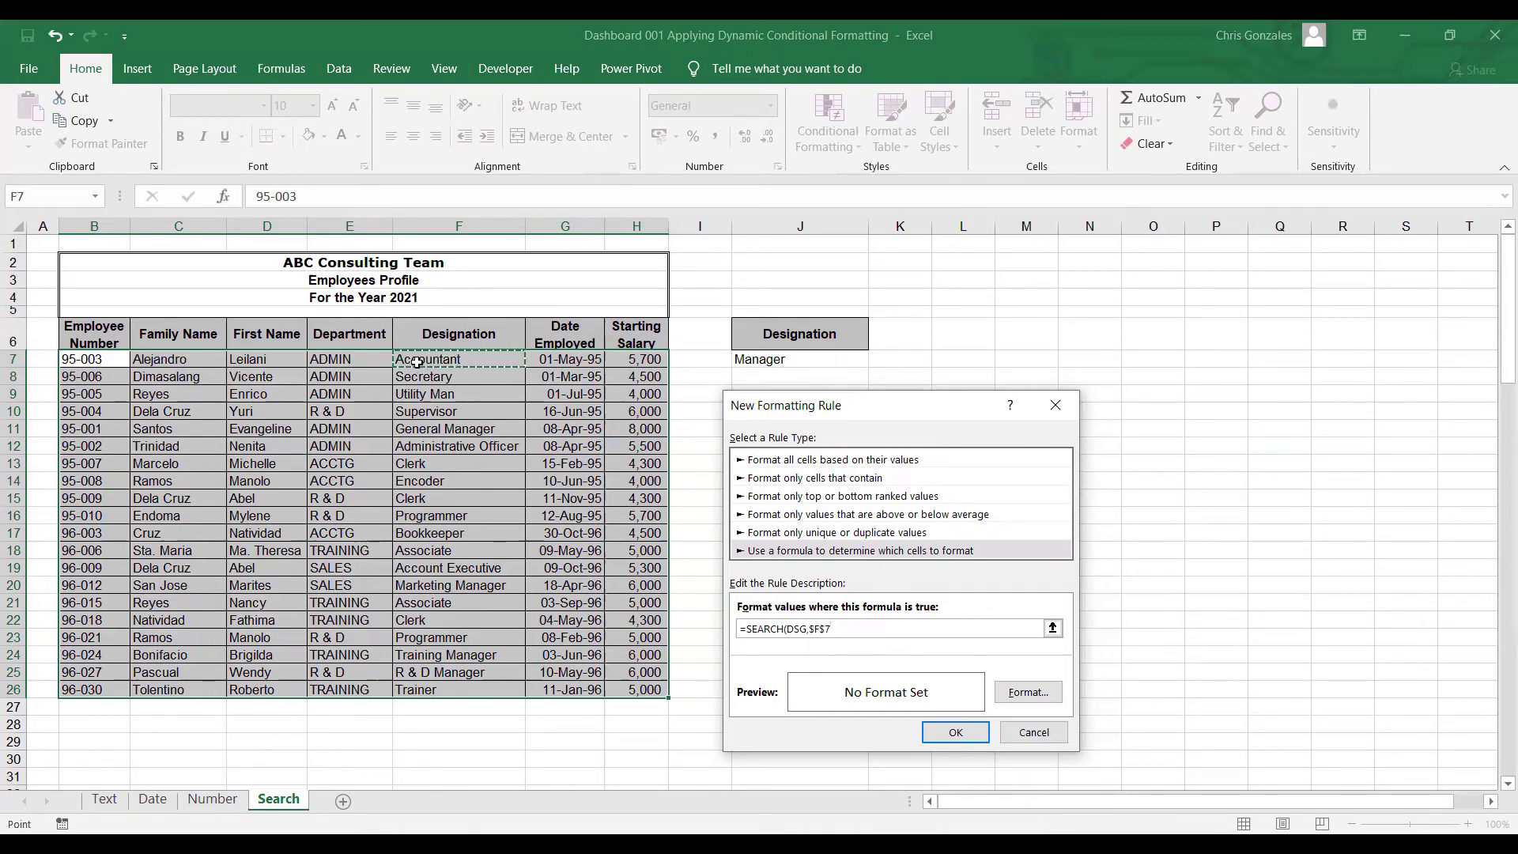
{"action": "left_click", "coordinate": [825, 630]}
{"action": "key", "text": "BackSpace"}
{"action": "type", "text": ")"}
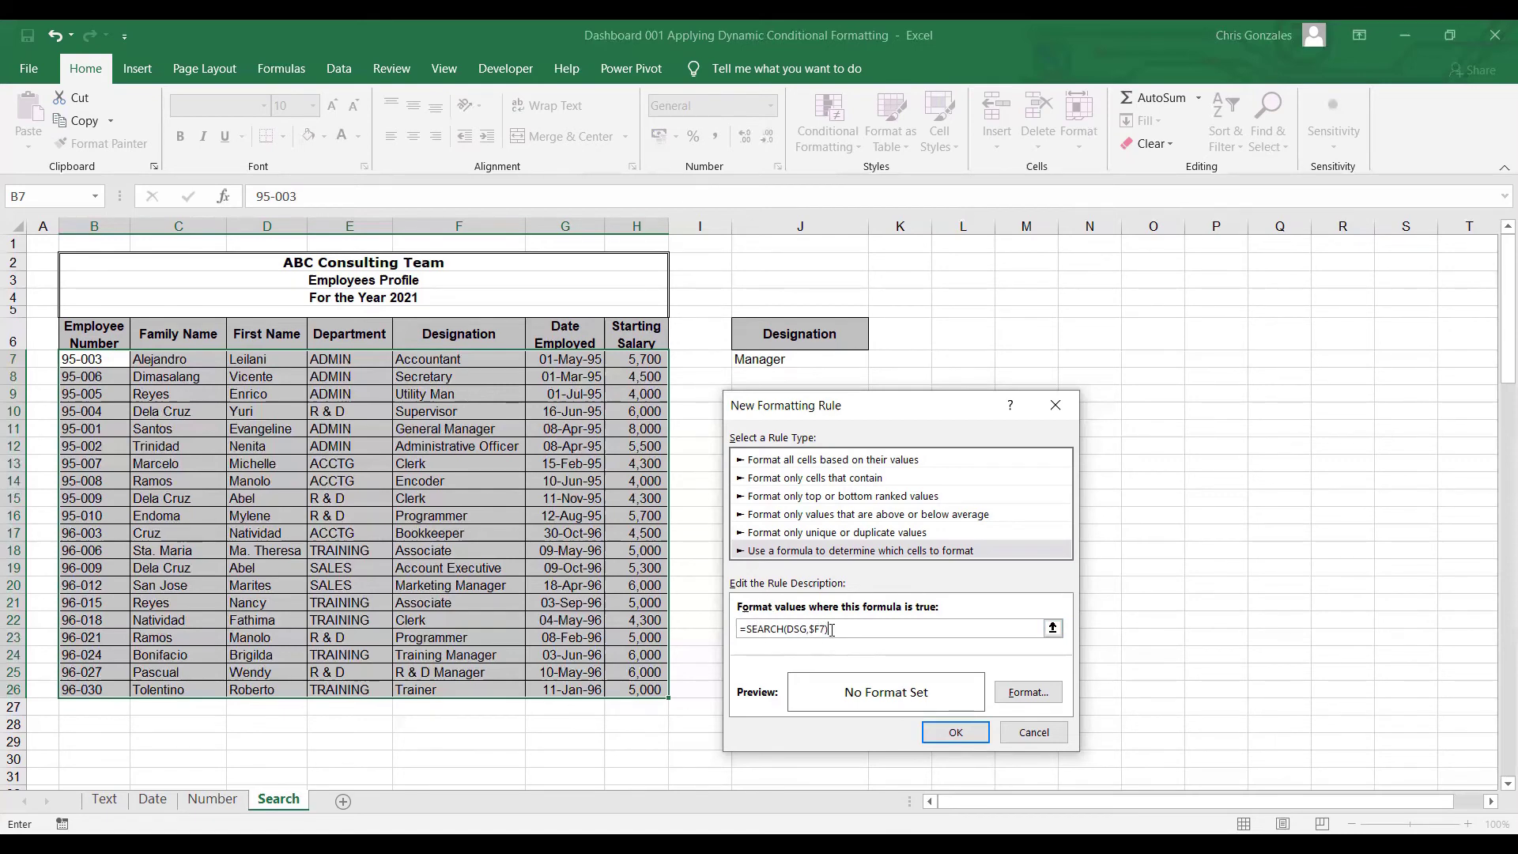
{"action": "left_click", "coordinate": [743, 630]}
{"action": "type", "text": "ISNUMBER("}
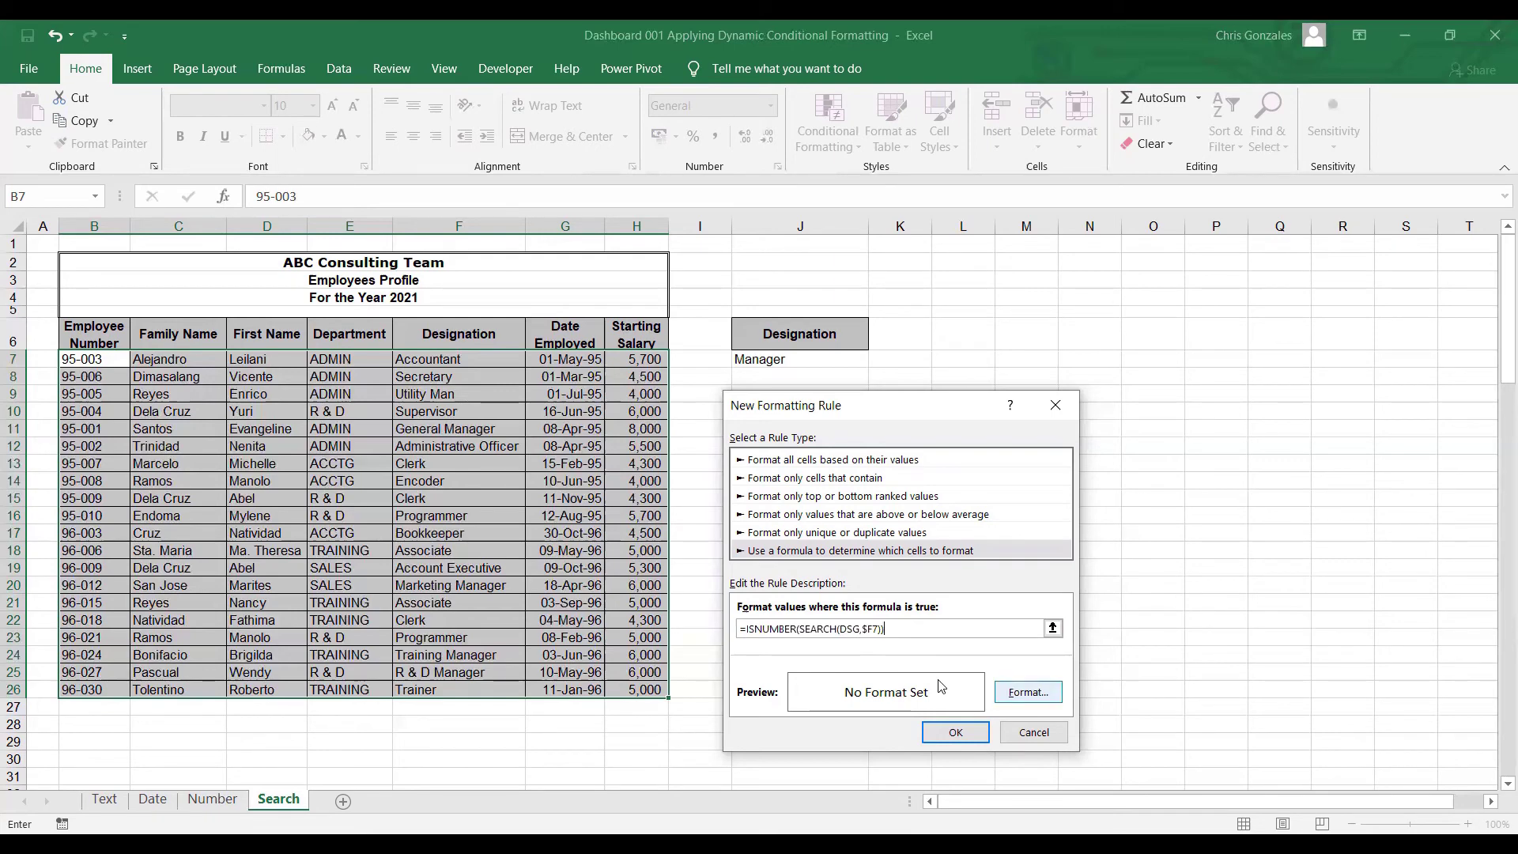
- Apply the rule with a light blue fill and check the designations in the highlighted rows
{"action": "left_click", "coordinate": [1028, 692]}
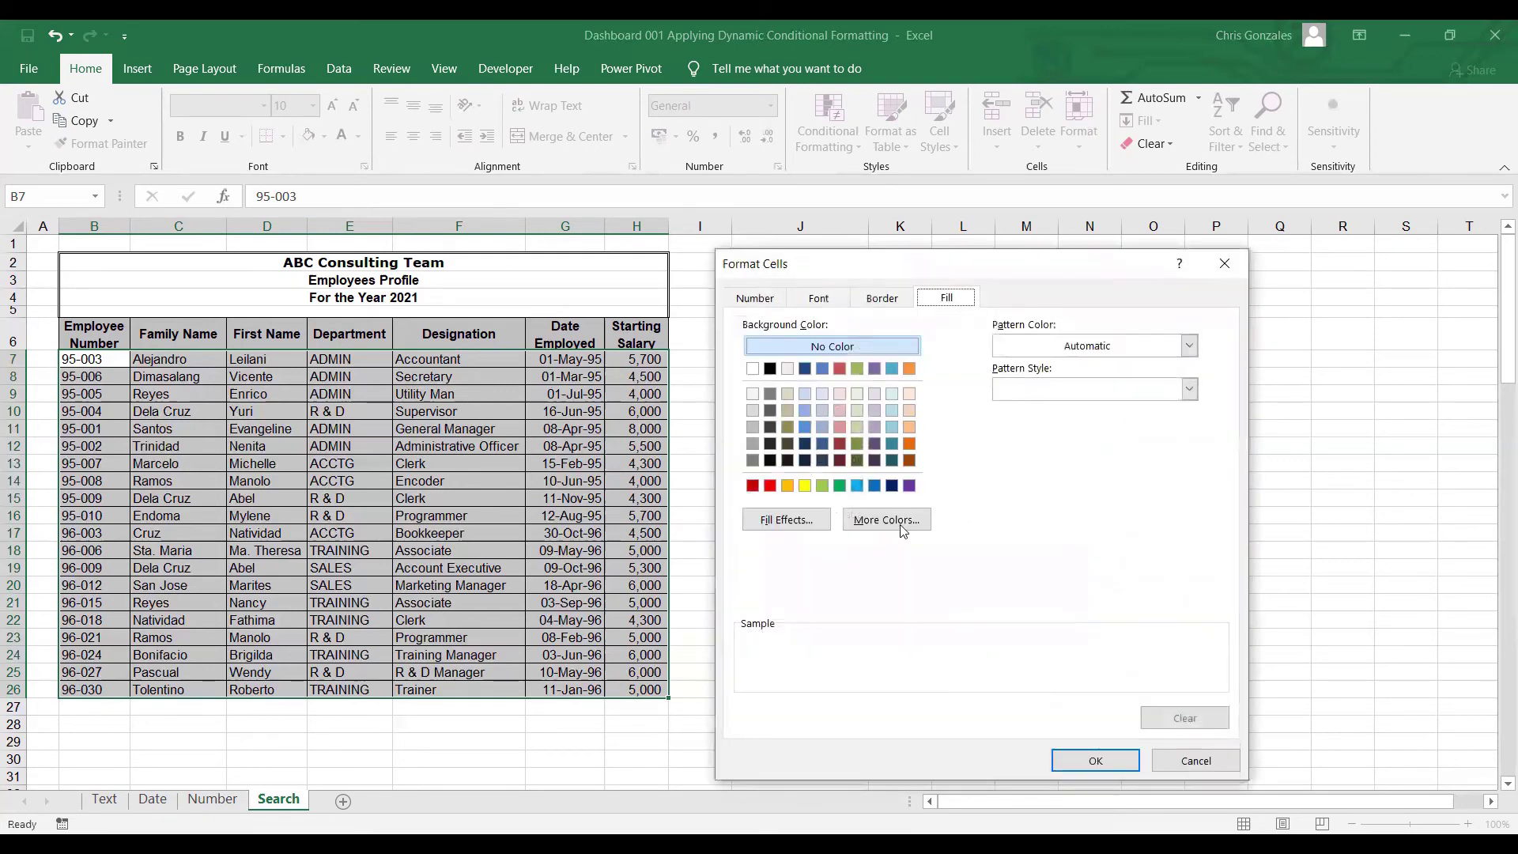
{"action": "left_click", "coordinate": [889, 431]}
{"action": "left_click", "coordinate": [893, 412]}
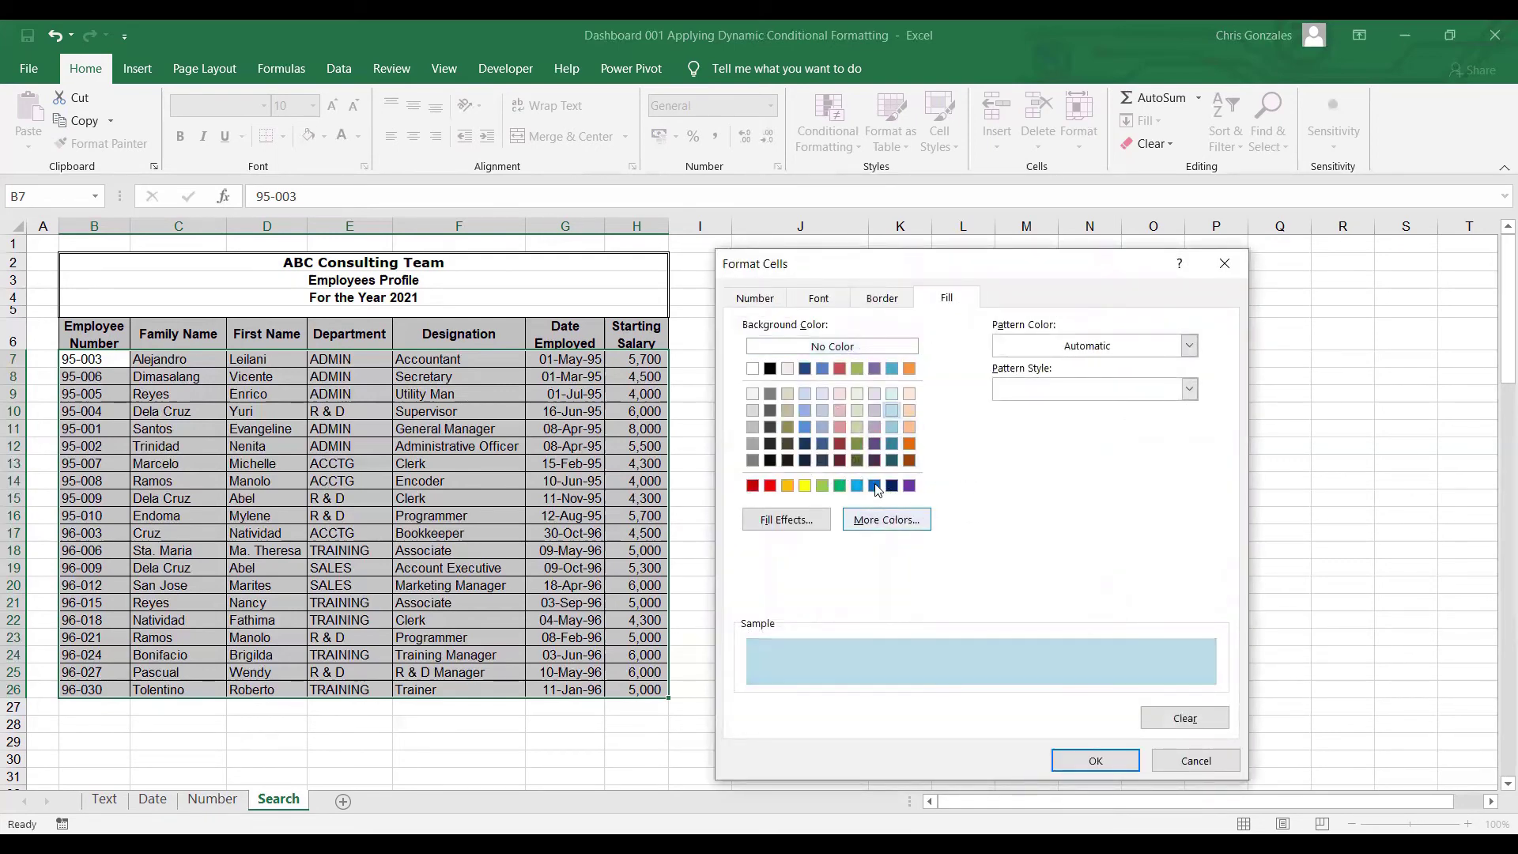
{"action": "left_click", "coordinate": [1119, 761]}
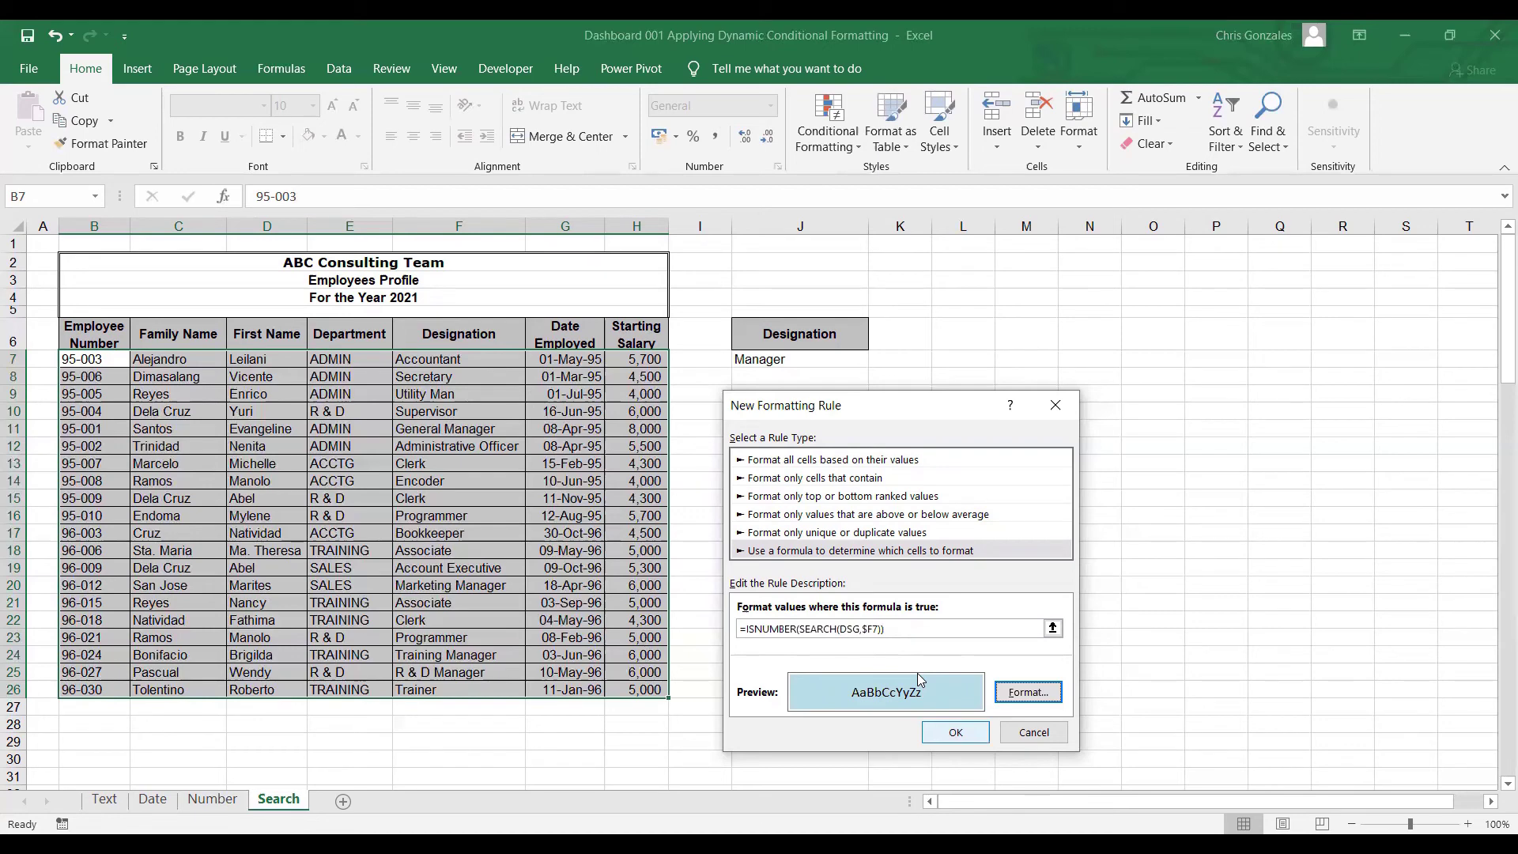
{"action": "key", "text": "Return"}
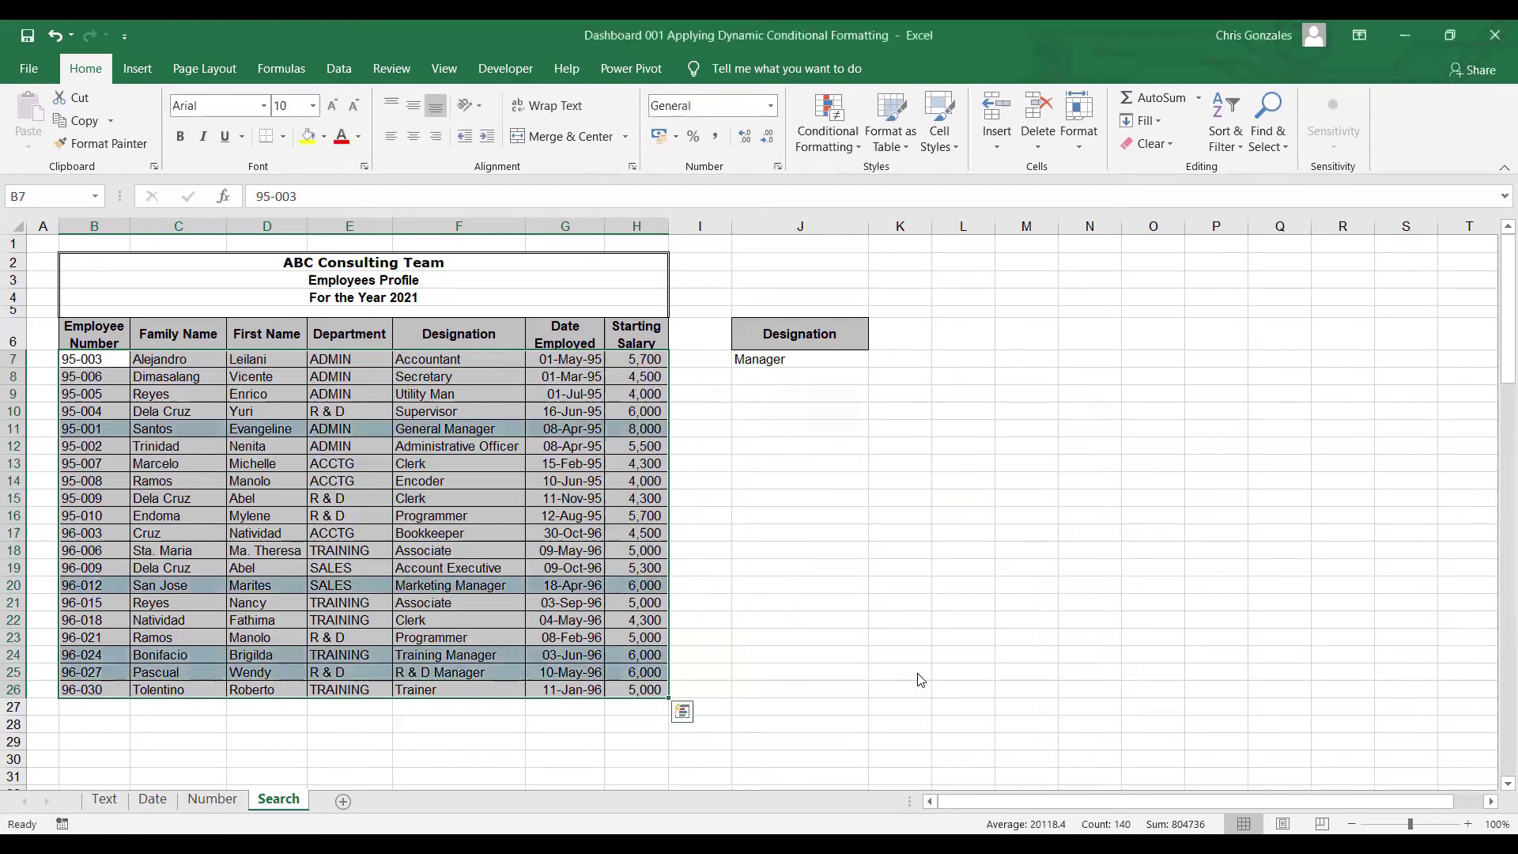
{"action": "left_click", "coordinate": [461, 428]}
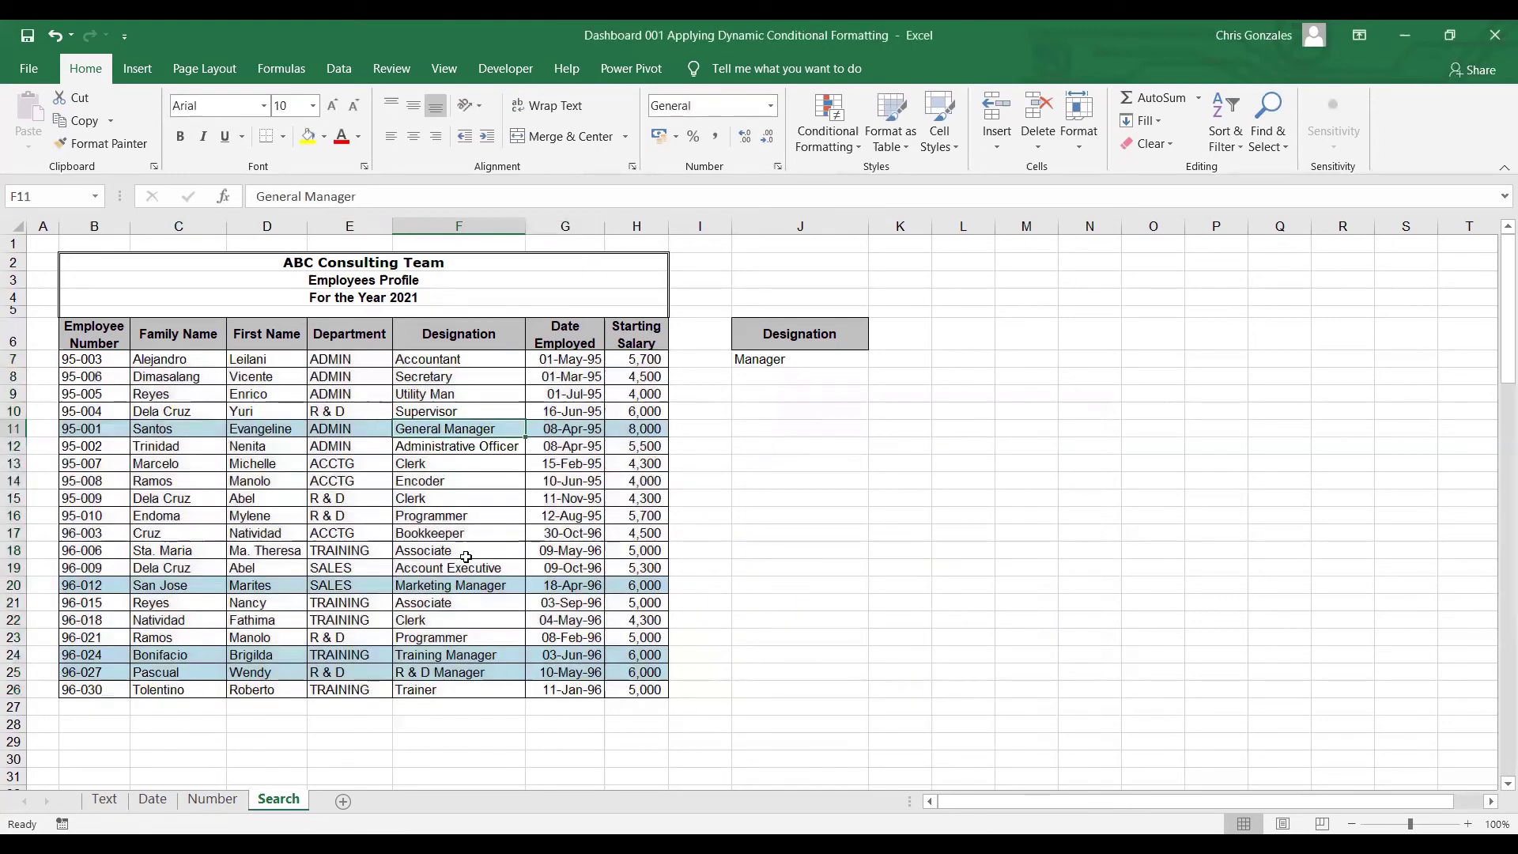
{"action": "left_click", "coordinate": [450, 588]}
{"action": "left_click", "coordinate": [436, 653]}
{"action": "left_click", "coordinate": [435, 675]}
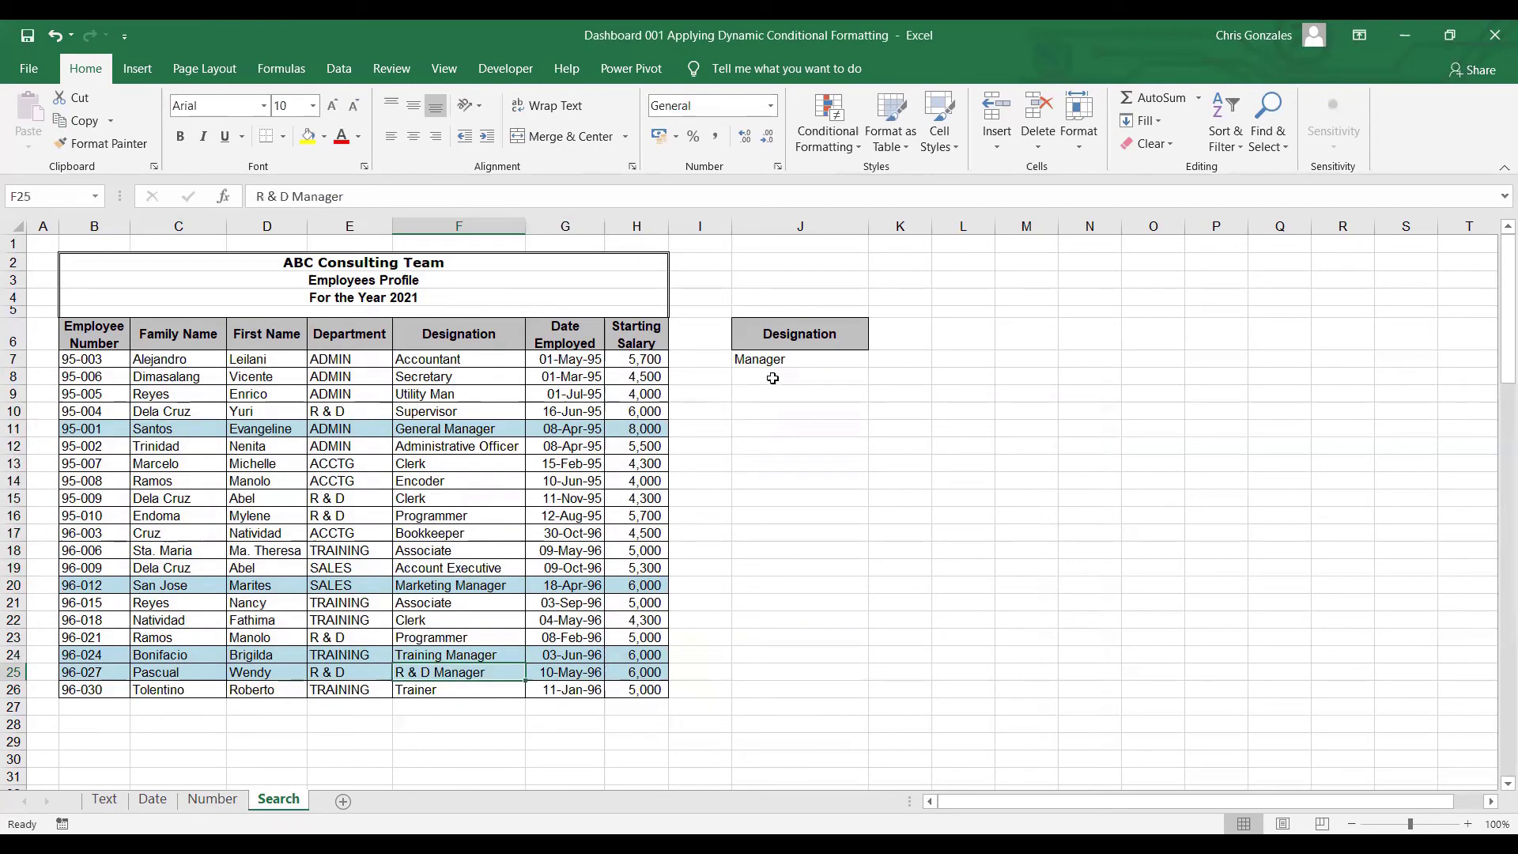
- Test the highlighting with the Designation criterion set first to Accountant and finally to Clerk
{"action": "left_click", "coordinate": [790, 361]}
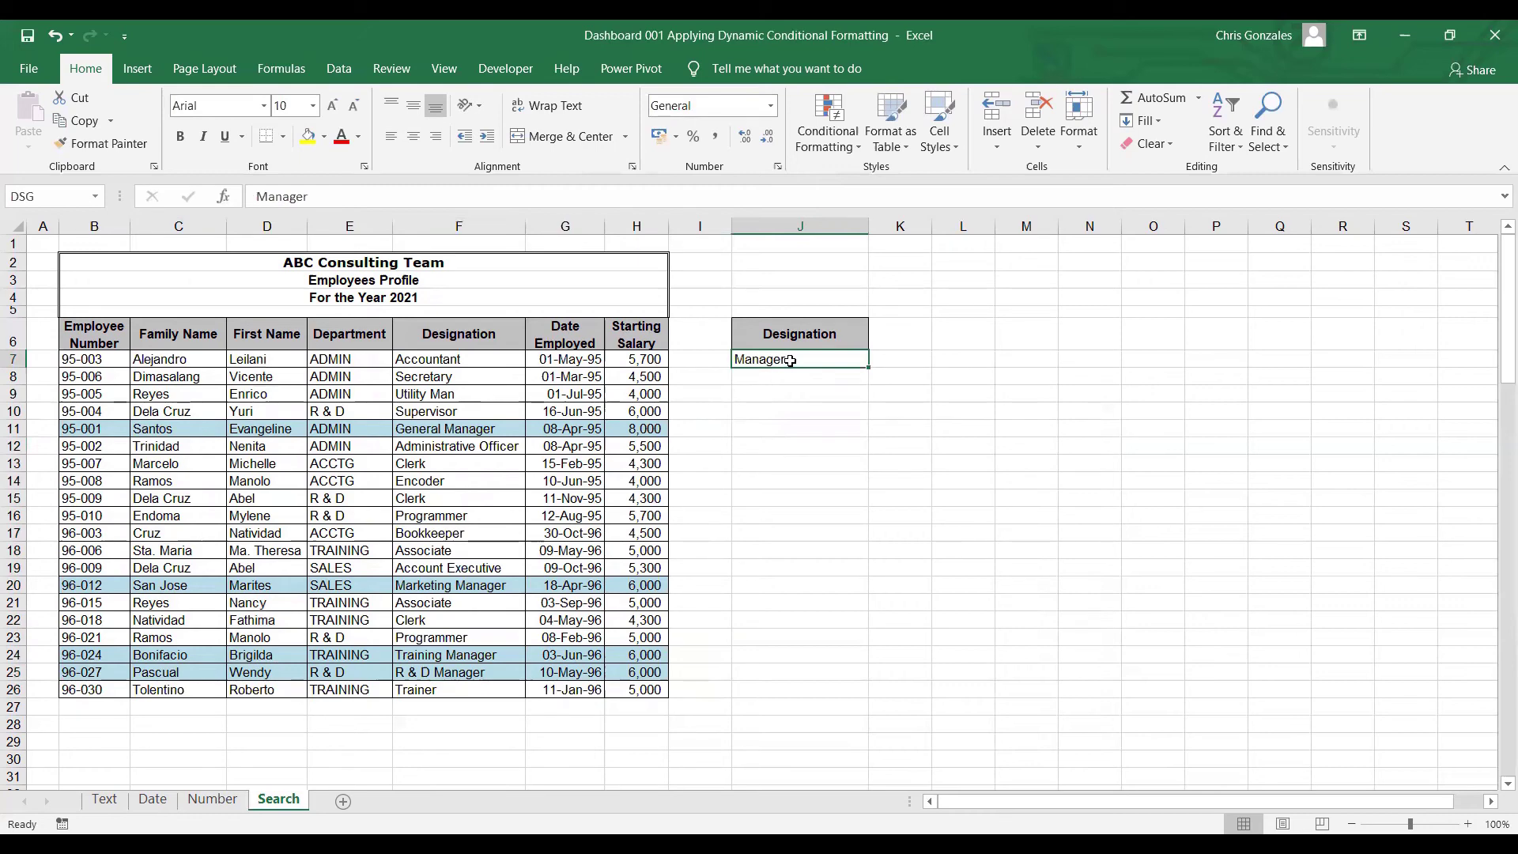
{"action": "type", "text": "a"}
{"action": "key", "text": "BackSpace"}
{"action": "type", "text": "Acc"}
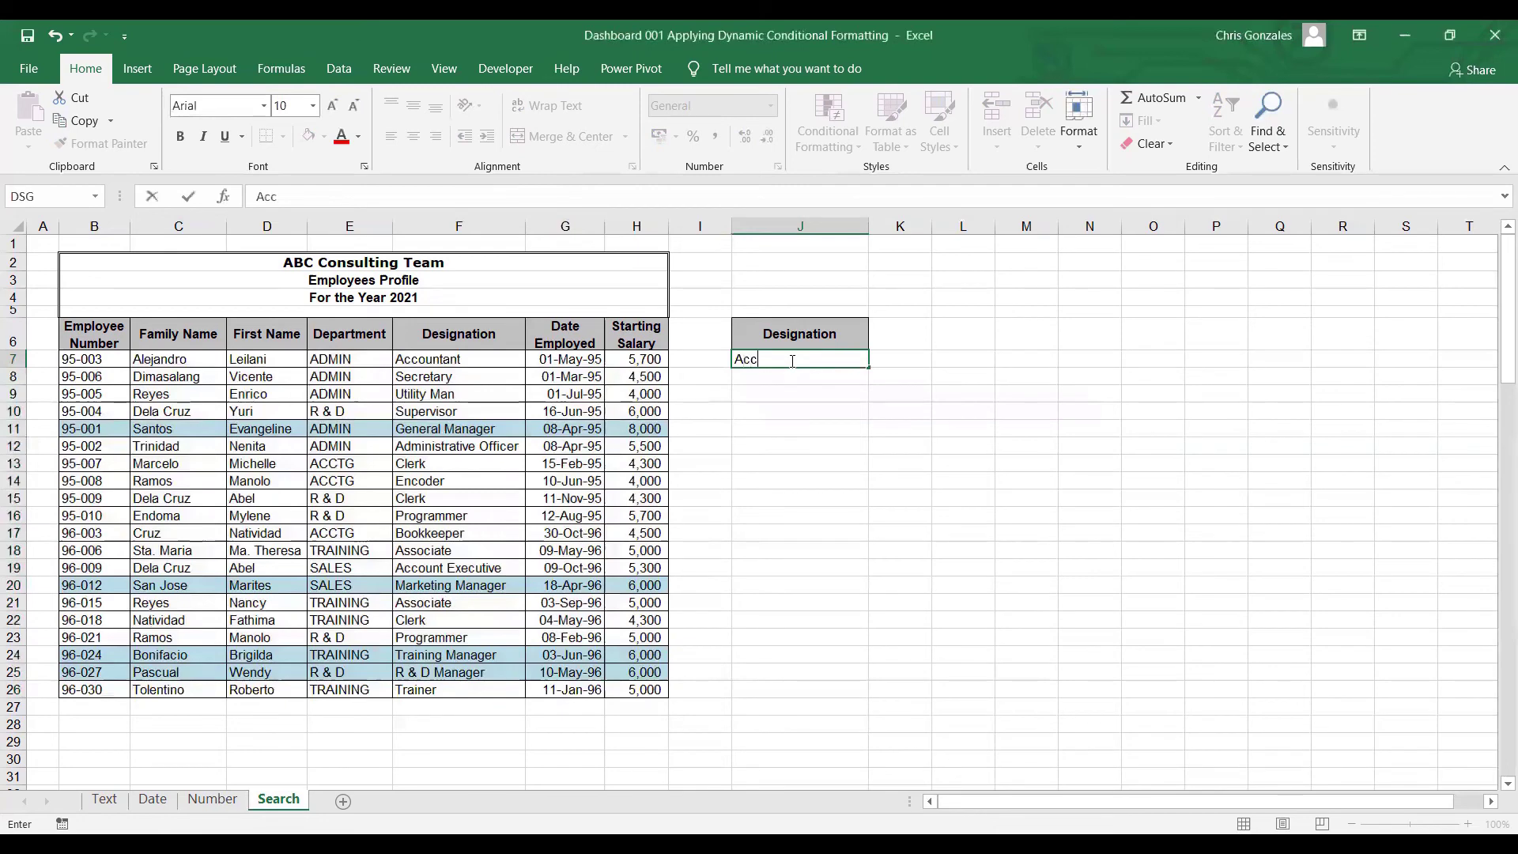
{"action": "type", "text": "ountant"}
{"action": "key", "text": "Return"}
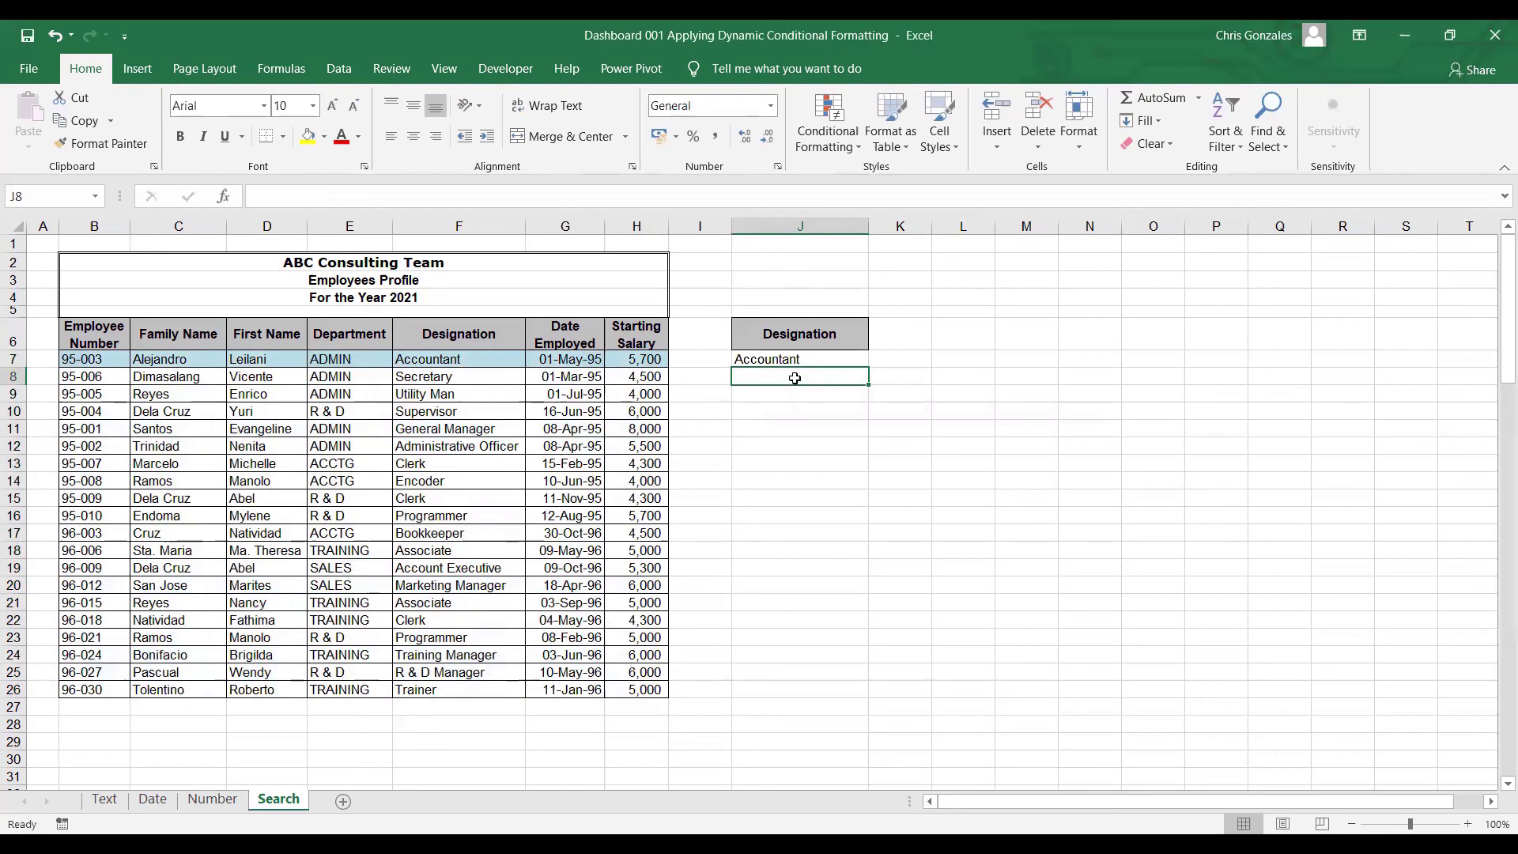
{"action": "left_click", "coordinate": [816, 360]}
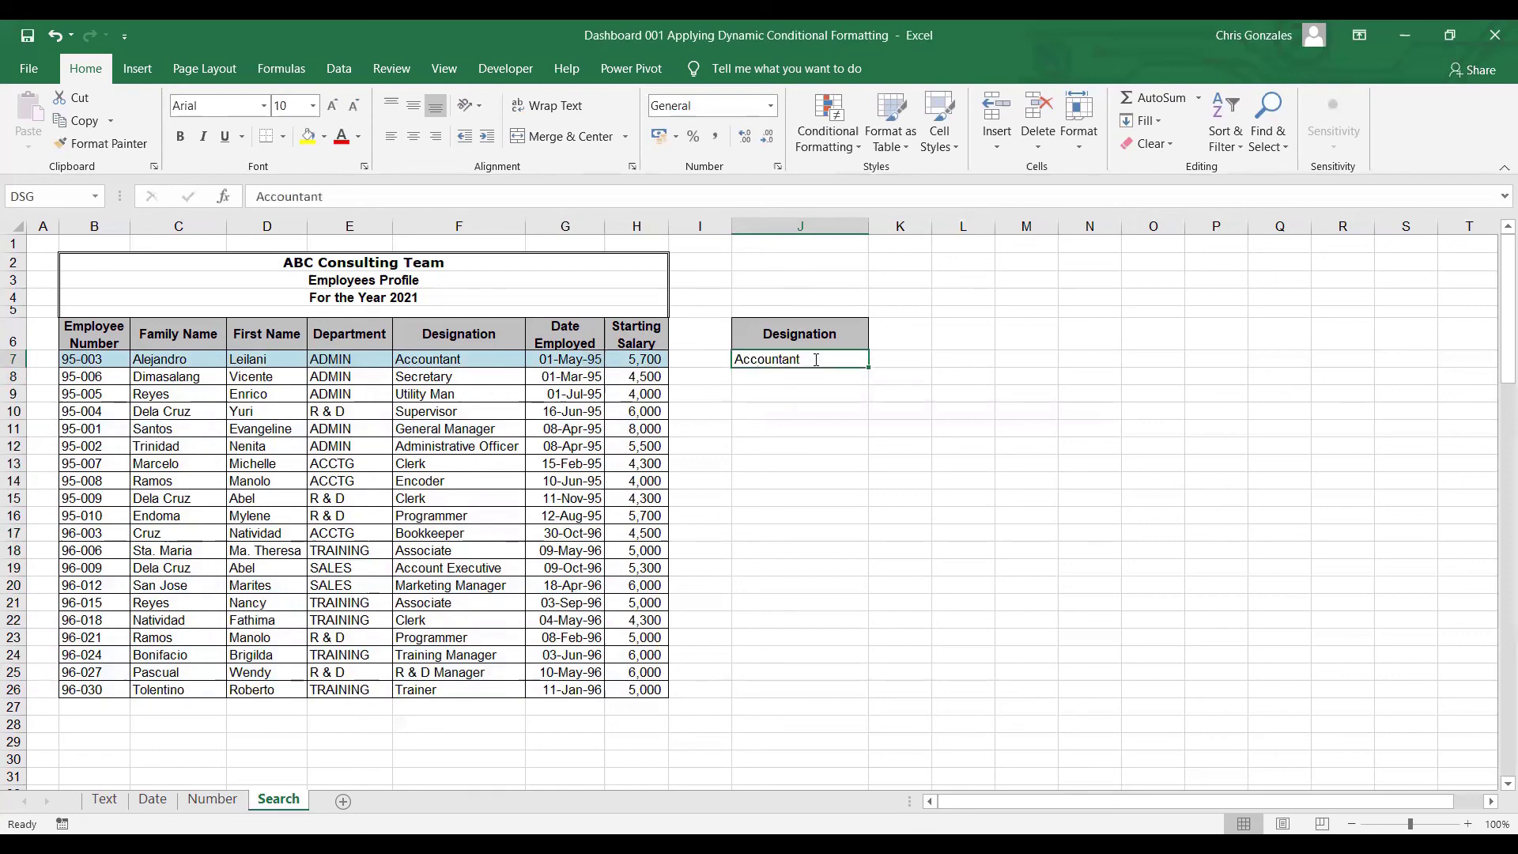
{"action": "type", "text": "Clerk"}
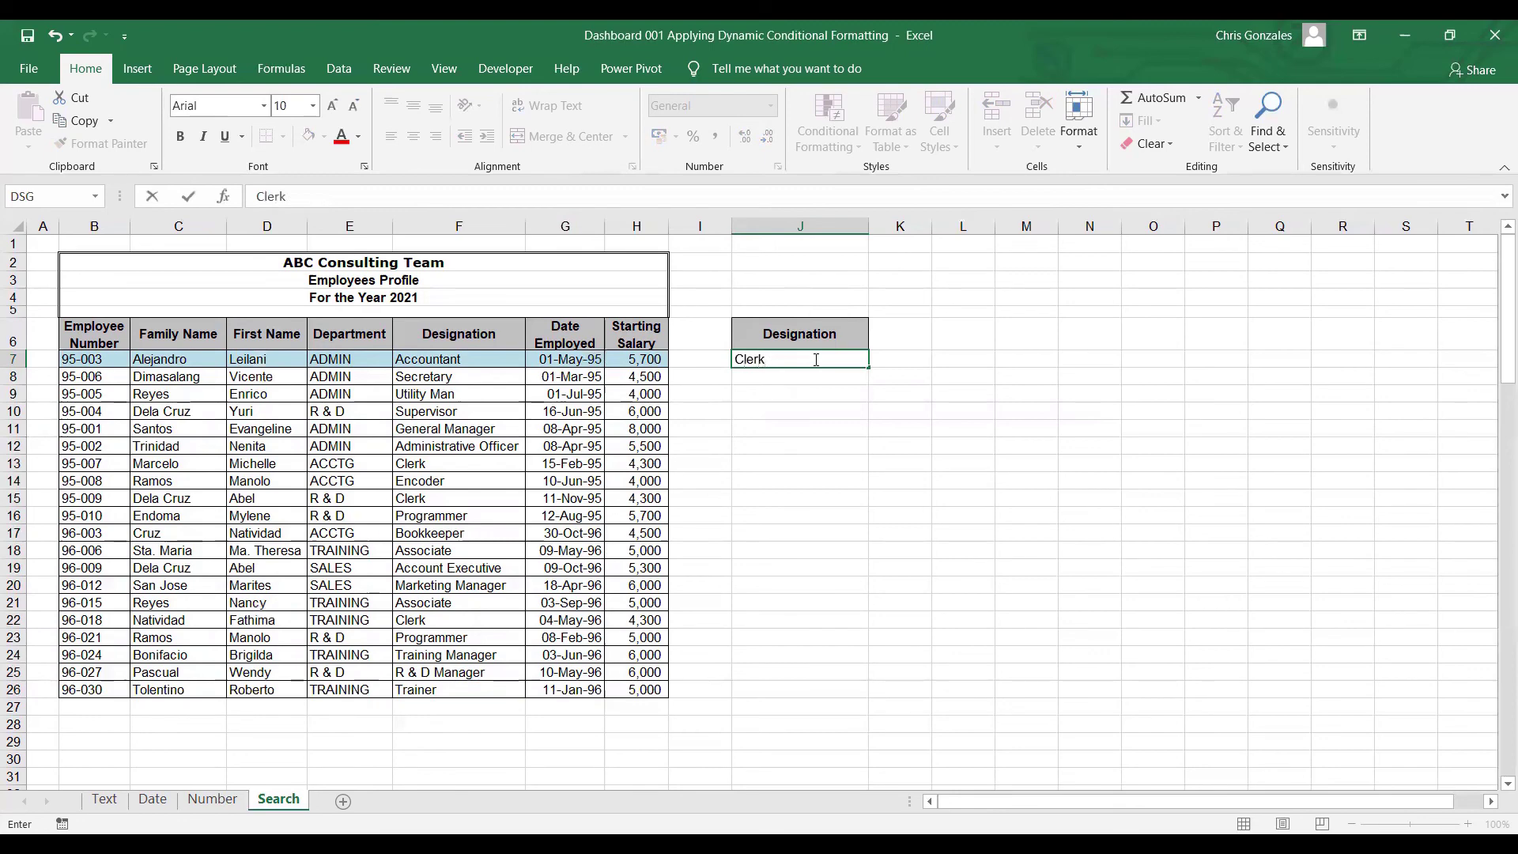
{"action": "key", "text": "Return"}
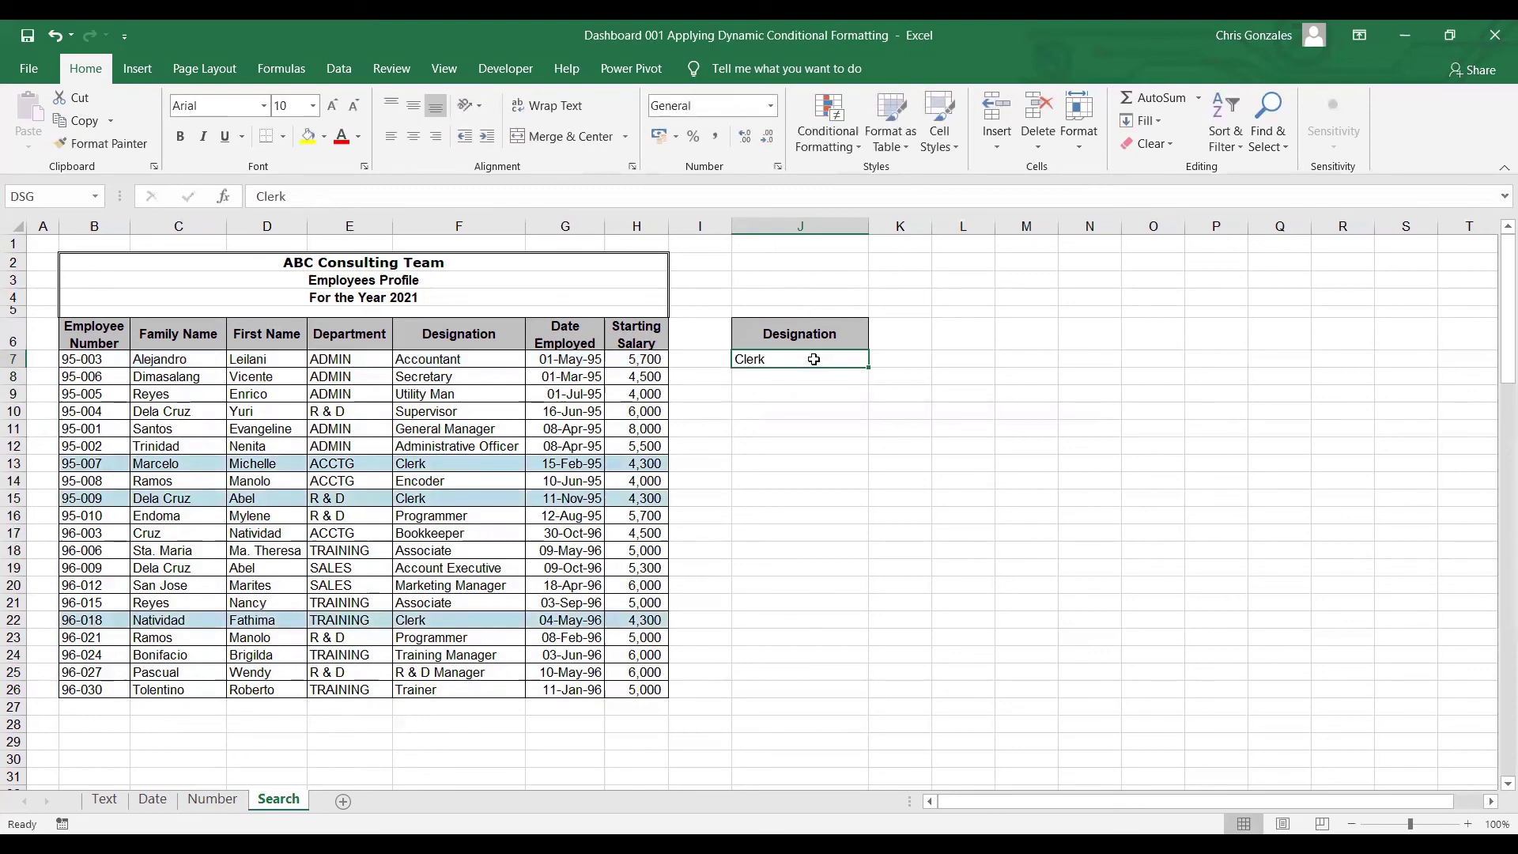
- Review the highlighting on the Number, Date and Text sheets, and select the employee records B7:H26 on the Search sheet
{"action": "left_click", "coordinate": [224, 800]}
{"action": "left_click", "coordinate": [153, 798]}
{"action": "left_click", "coordinate": [104, 799]}
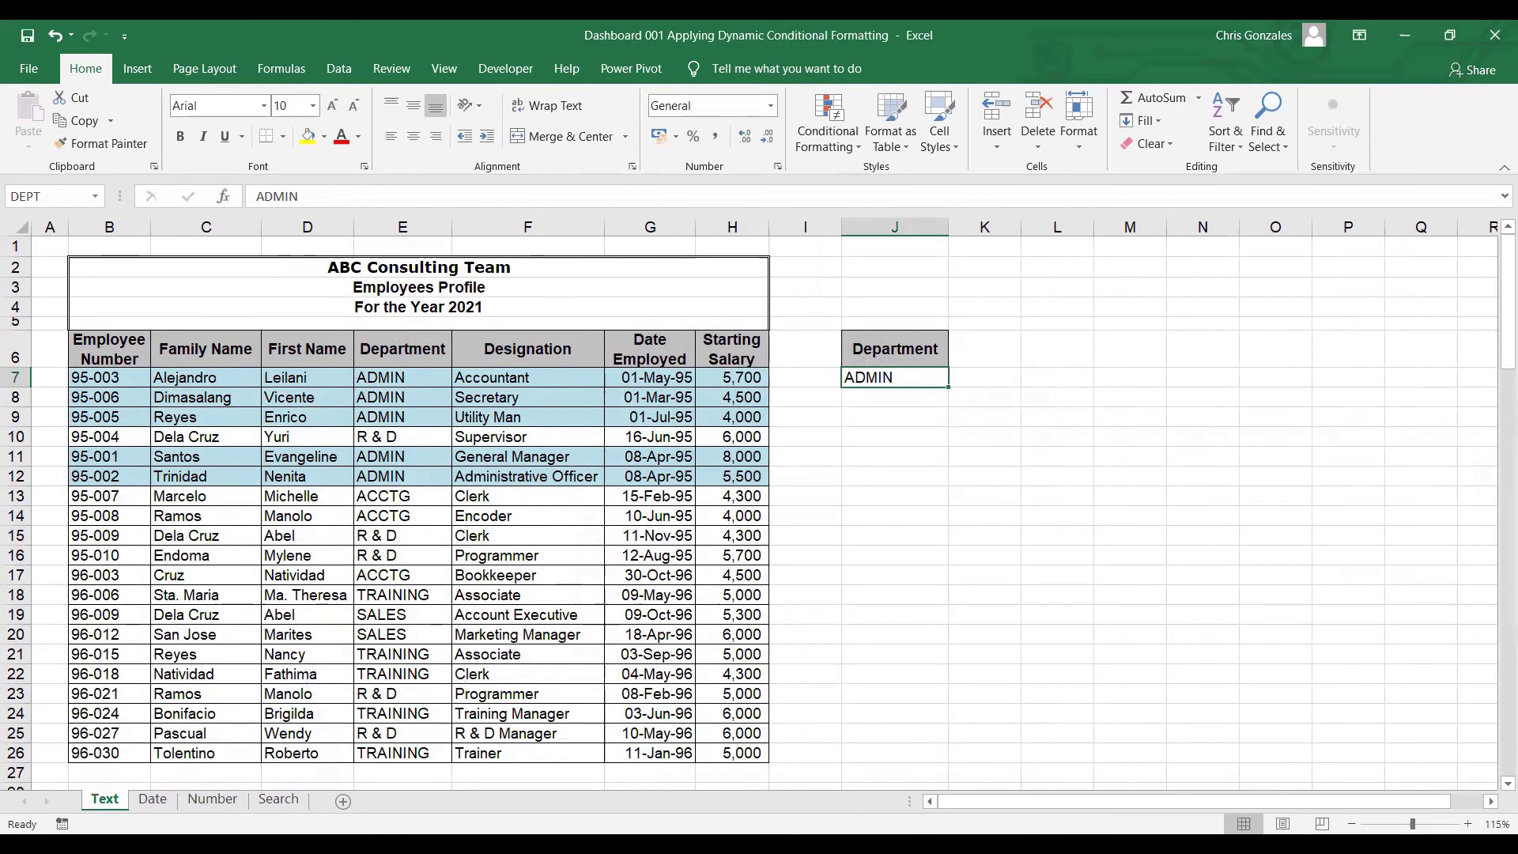
{"action": "left_click", "coordinate": [154, 800]}
{"action": "left_click", "coordinate": [202, 805]}
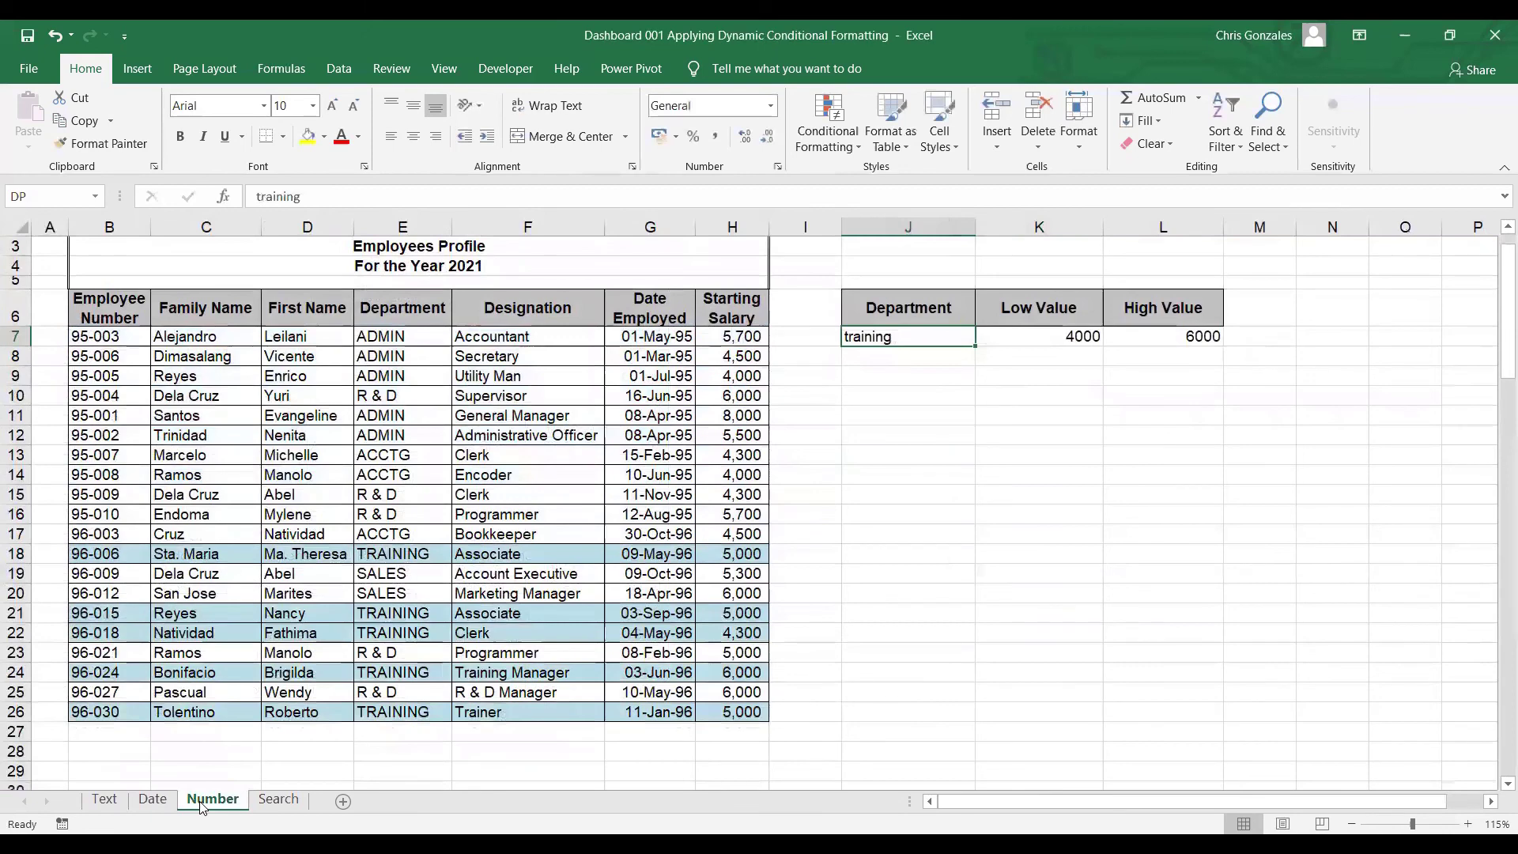
{"action": "left_click", "coordinate": [277, 801]}
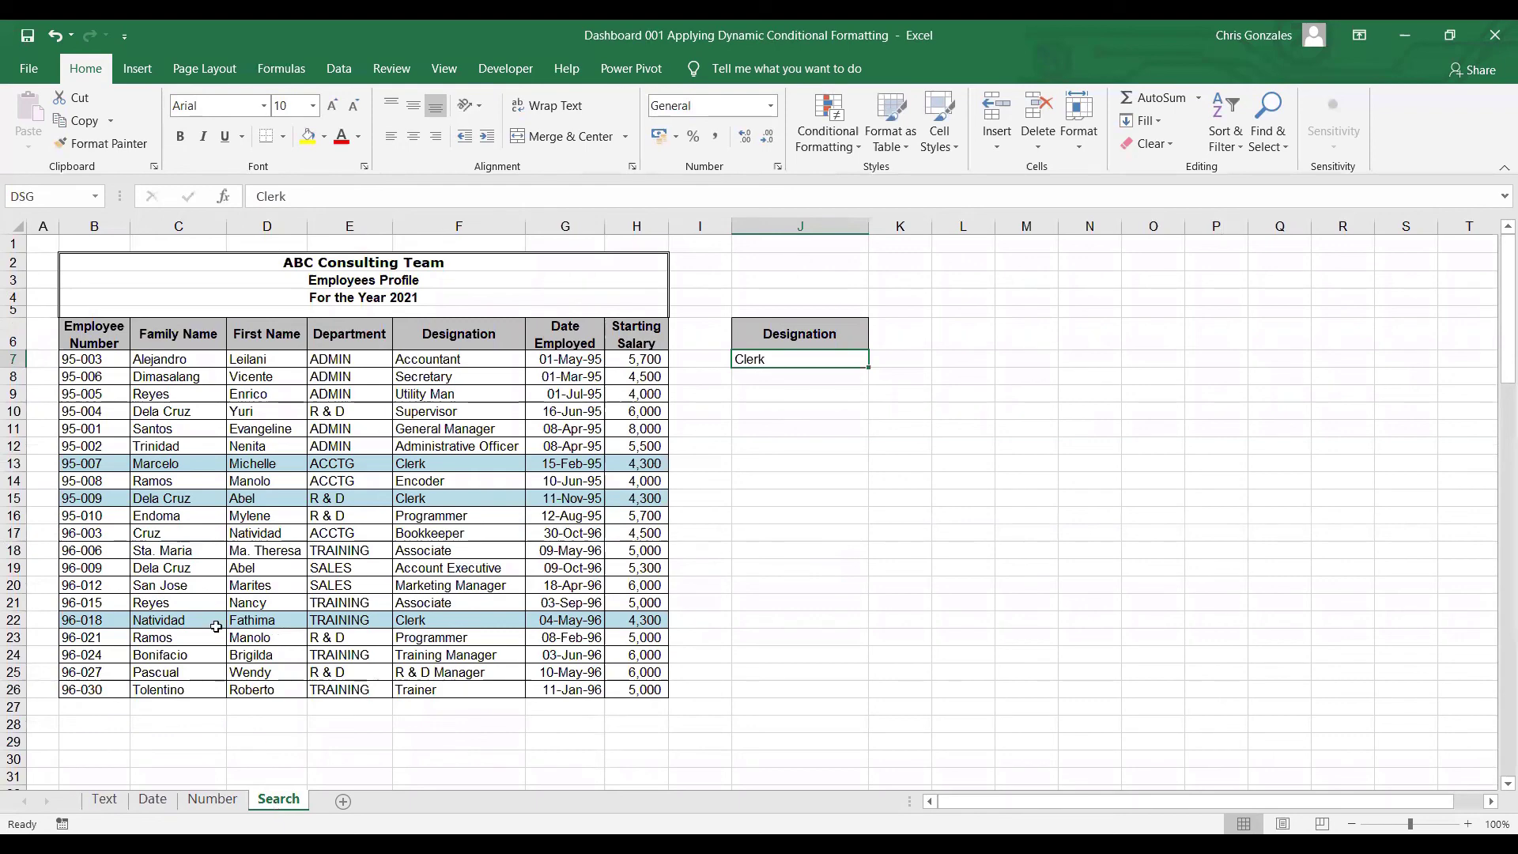
{"action": "left_click_drag", "start_coordinate": [87, 357], "coordinate": [615, 681]}
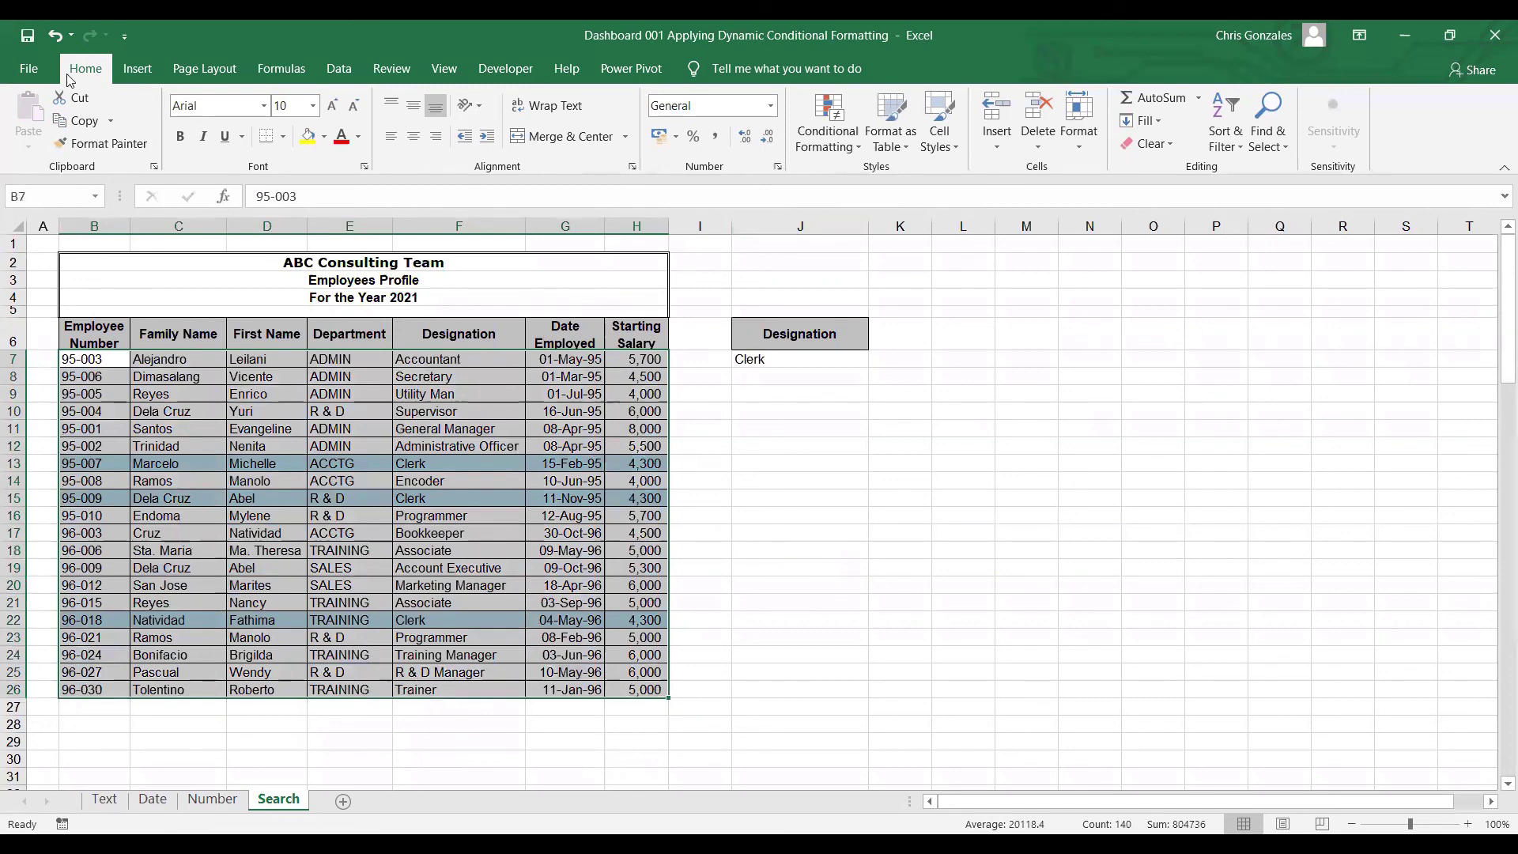
- Open the selected records' existing conditional formatting rule for editing from the rules manager and examine its formula
{"action": "left_click", "coordinate": [842, 132]}
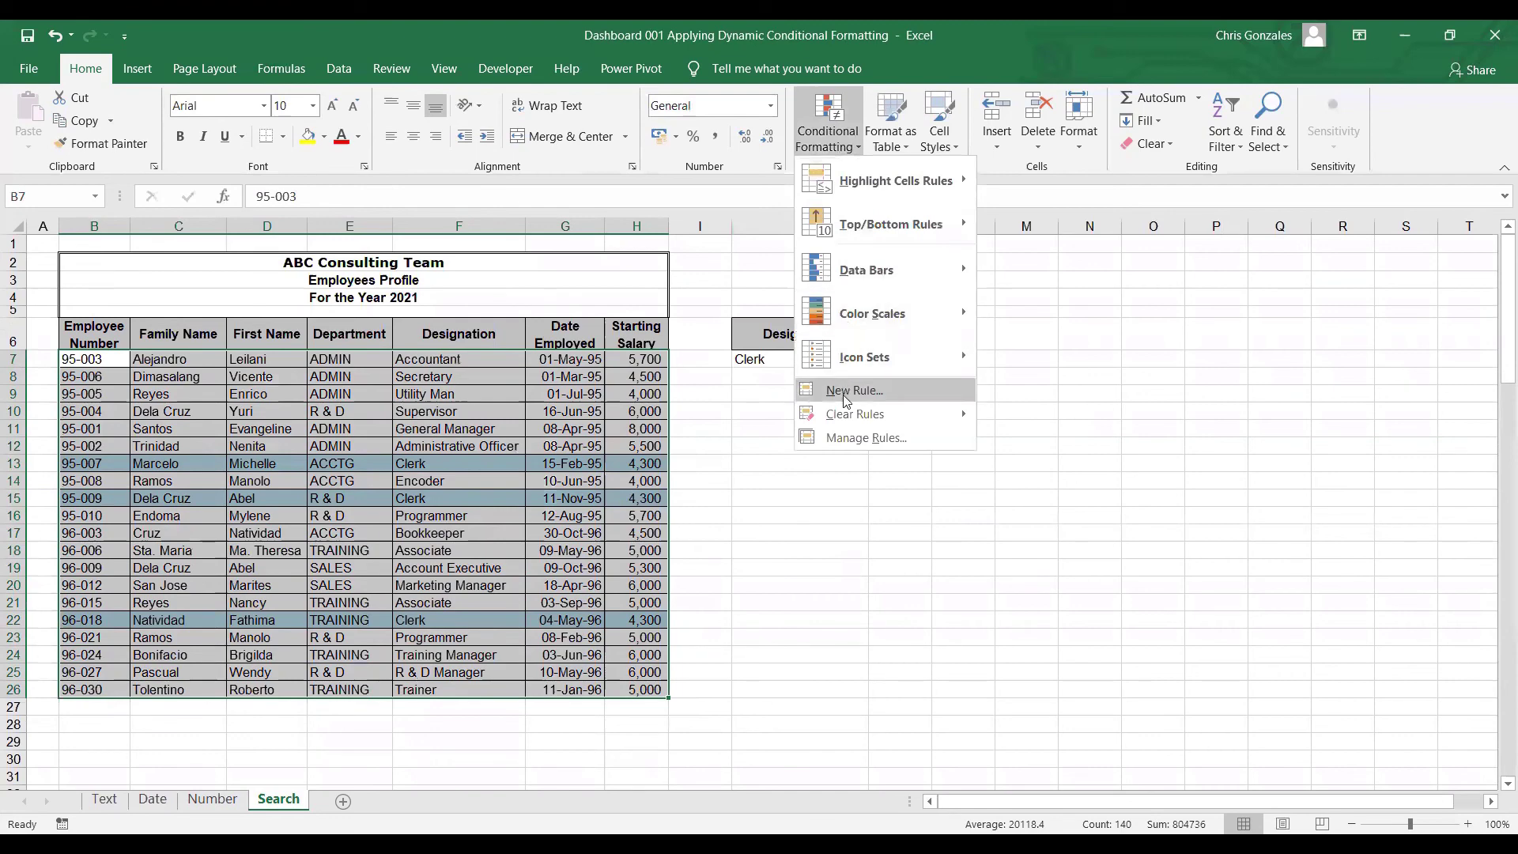
{"action": "mouse_move", "coordinate": [845, 413]}
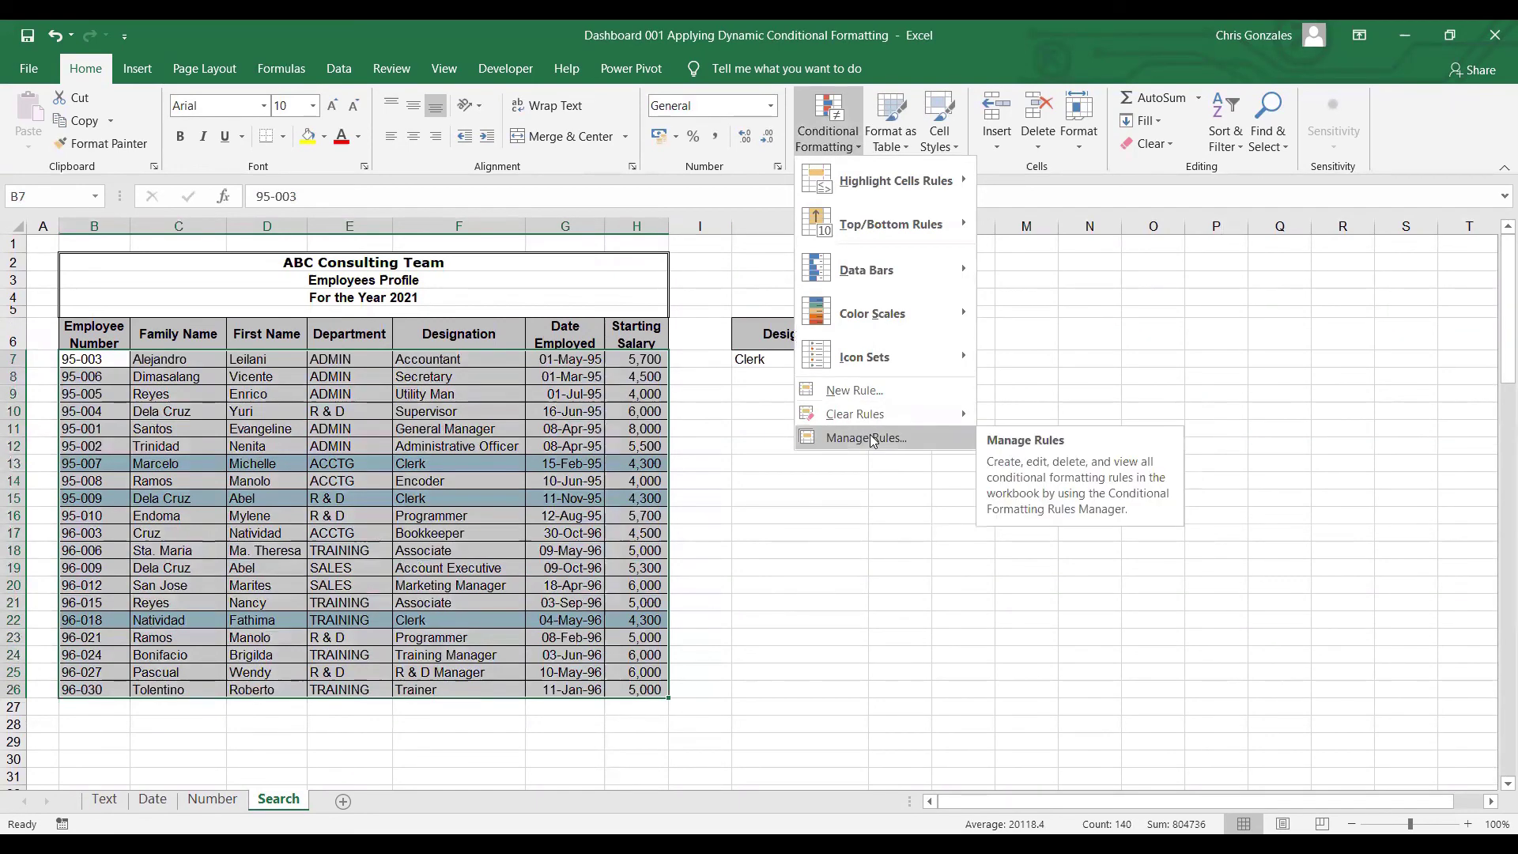
{"action": "left_click", "coordinate": [872, 439]}
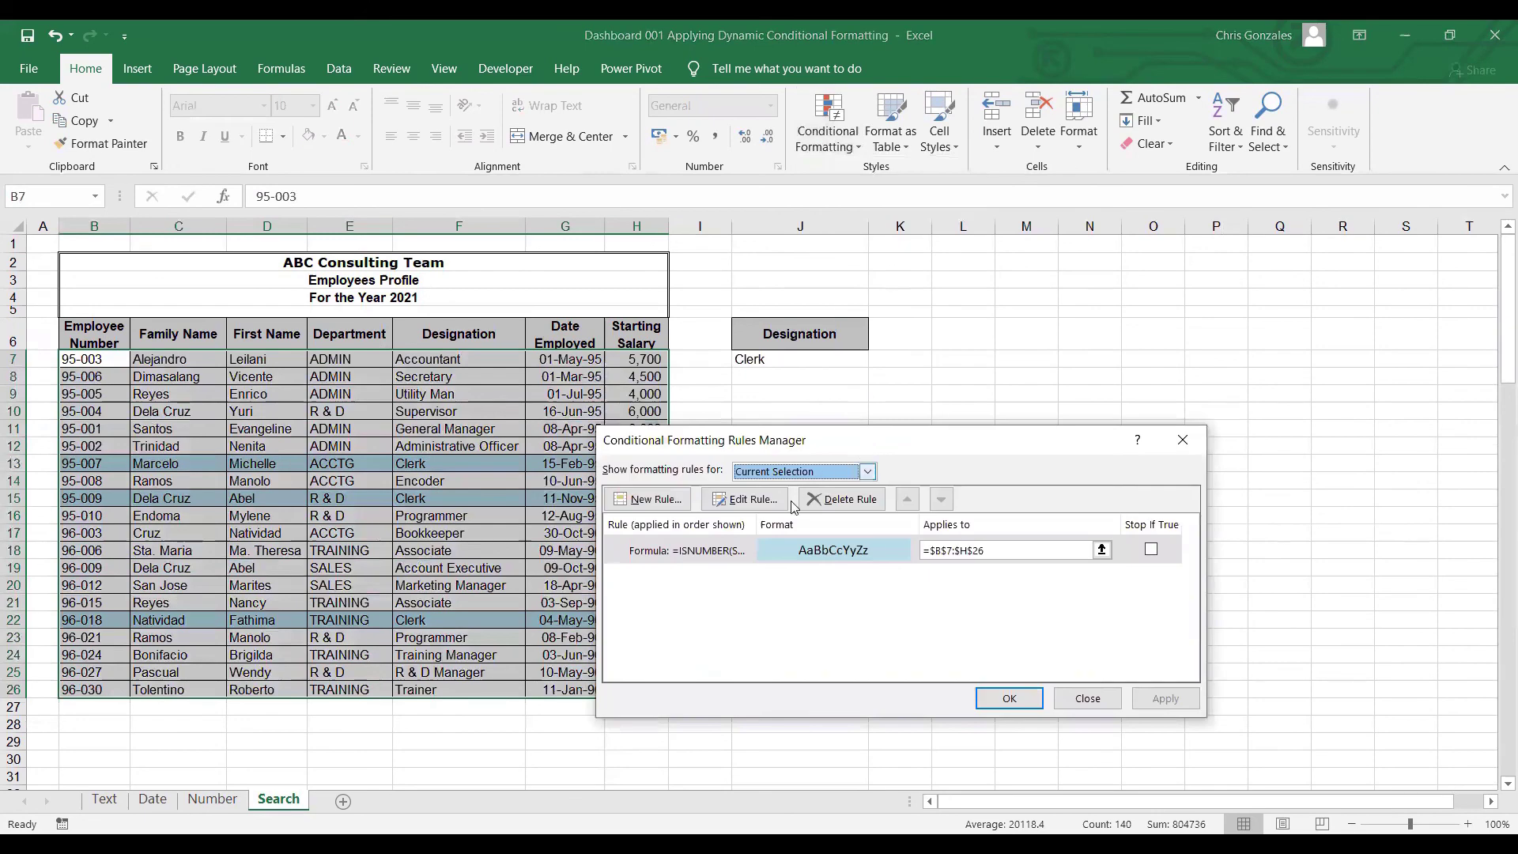
{"action": "left_click", "coordinate": [712, 551]}
{"action": "left_click", "coordinate": [736, 510]}
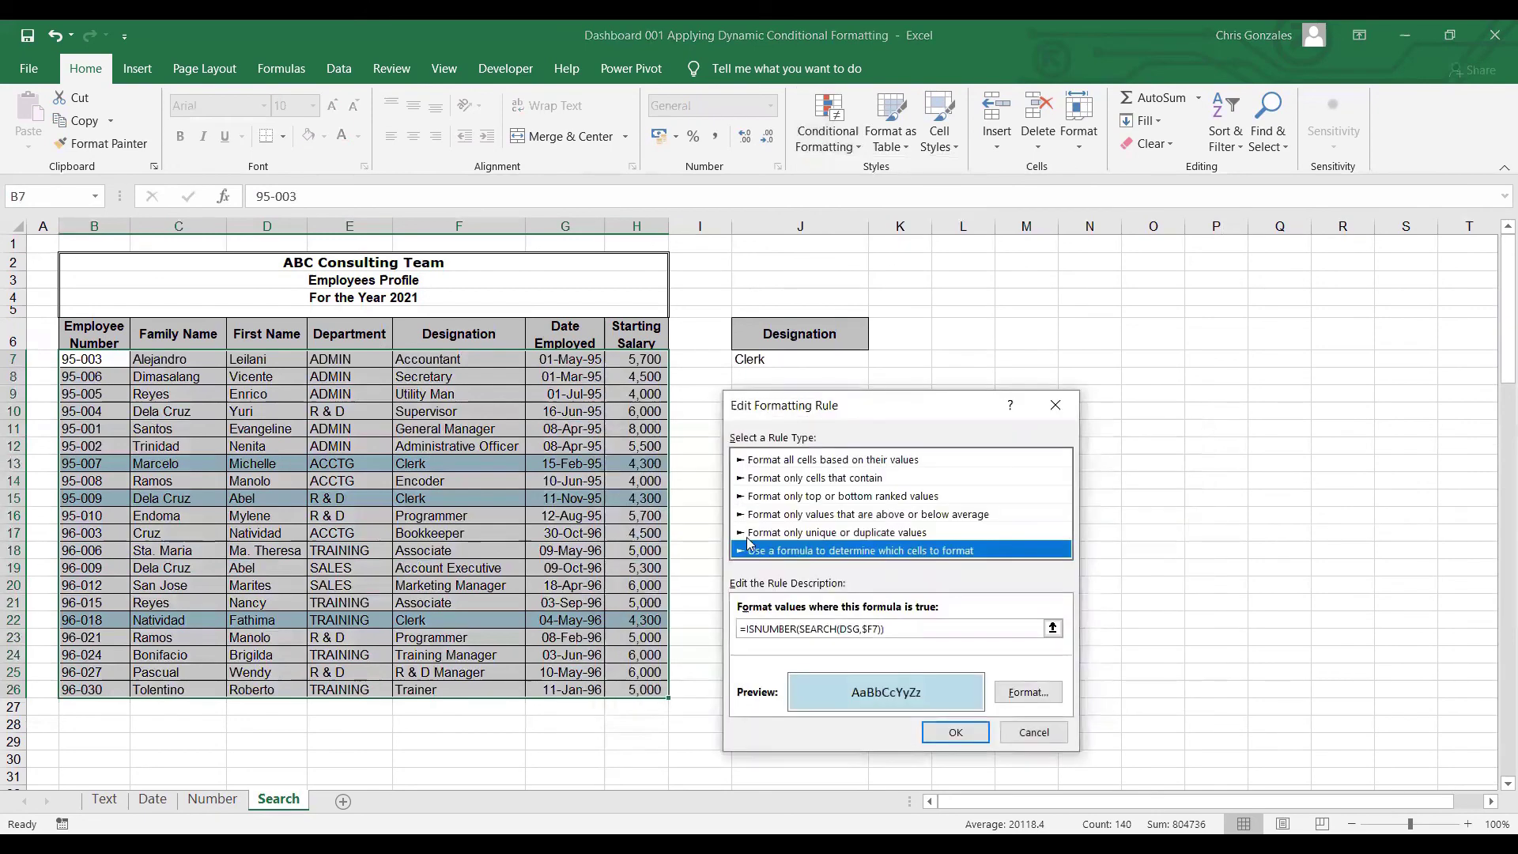
{"action": "left_click", "coordinate": [1041, 629]}
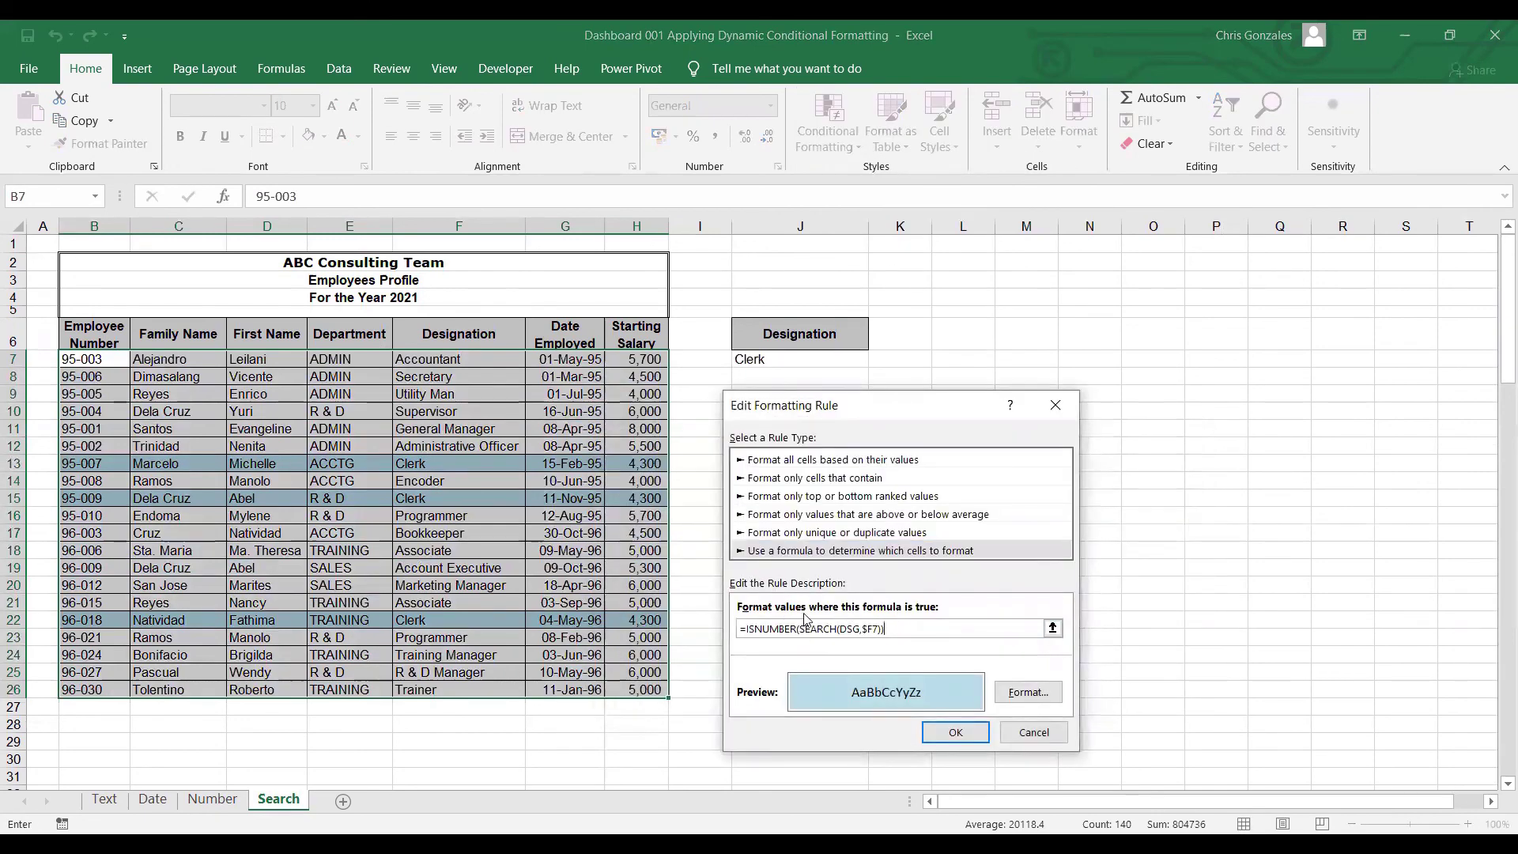
- Examine the rule's fill format, cancel out of the rule without changes, and select the Employee Number header cell
{"action": "left_click", "coordinate": [1021, 692]}
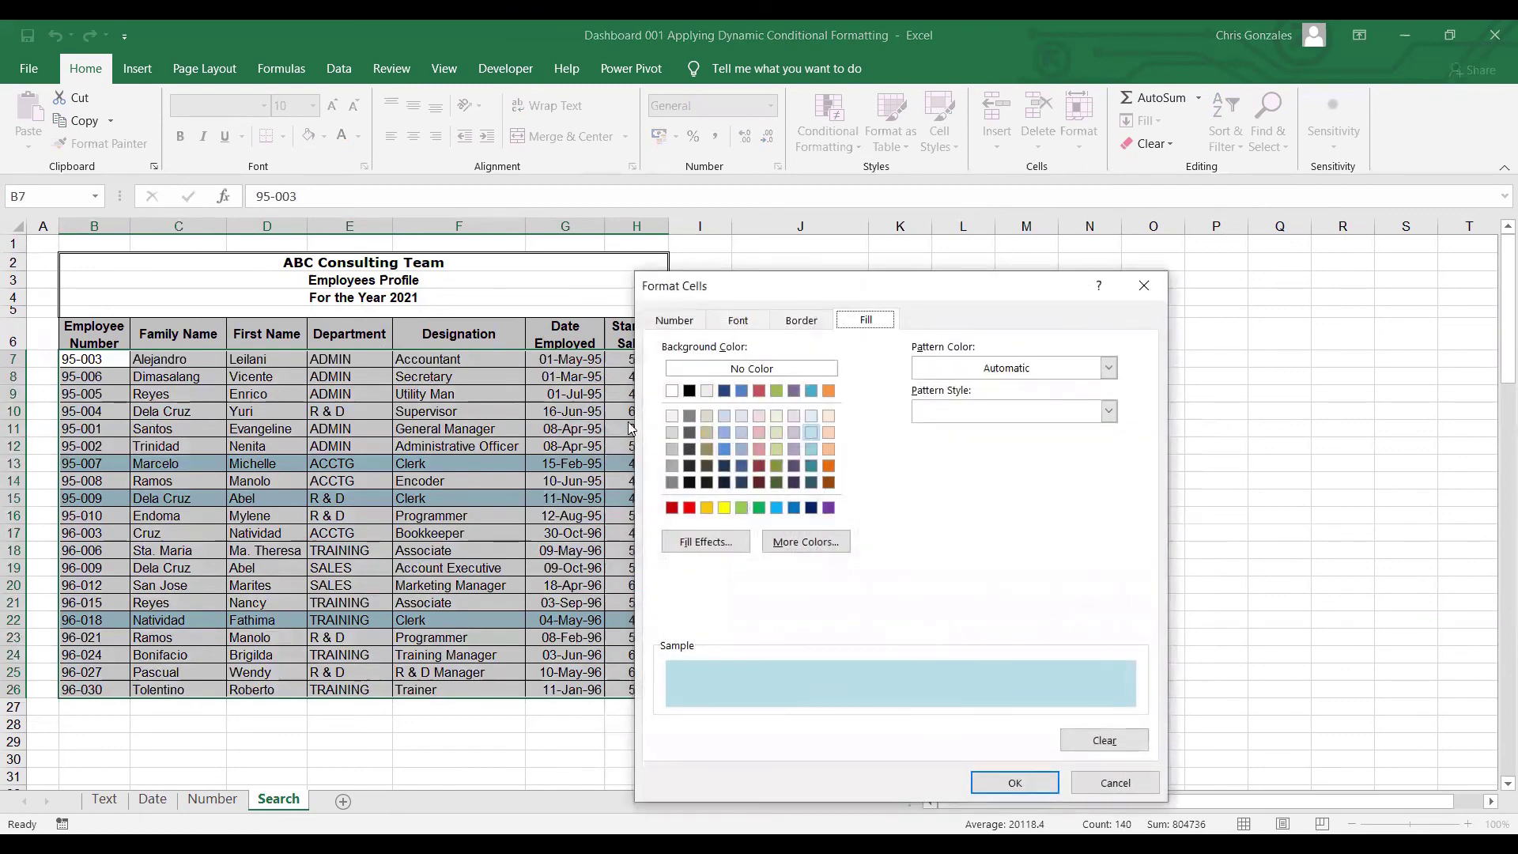
{"action": "left_click", "coordinate": [1096, 782]}
{"action": "left_click", "coordinate": [1045, 734]}
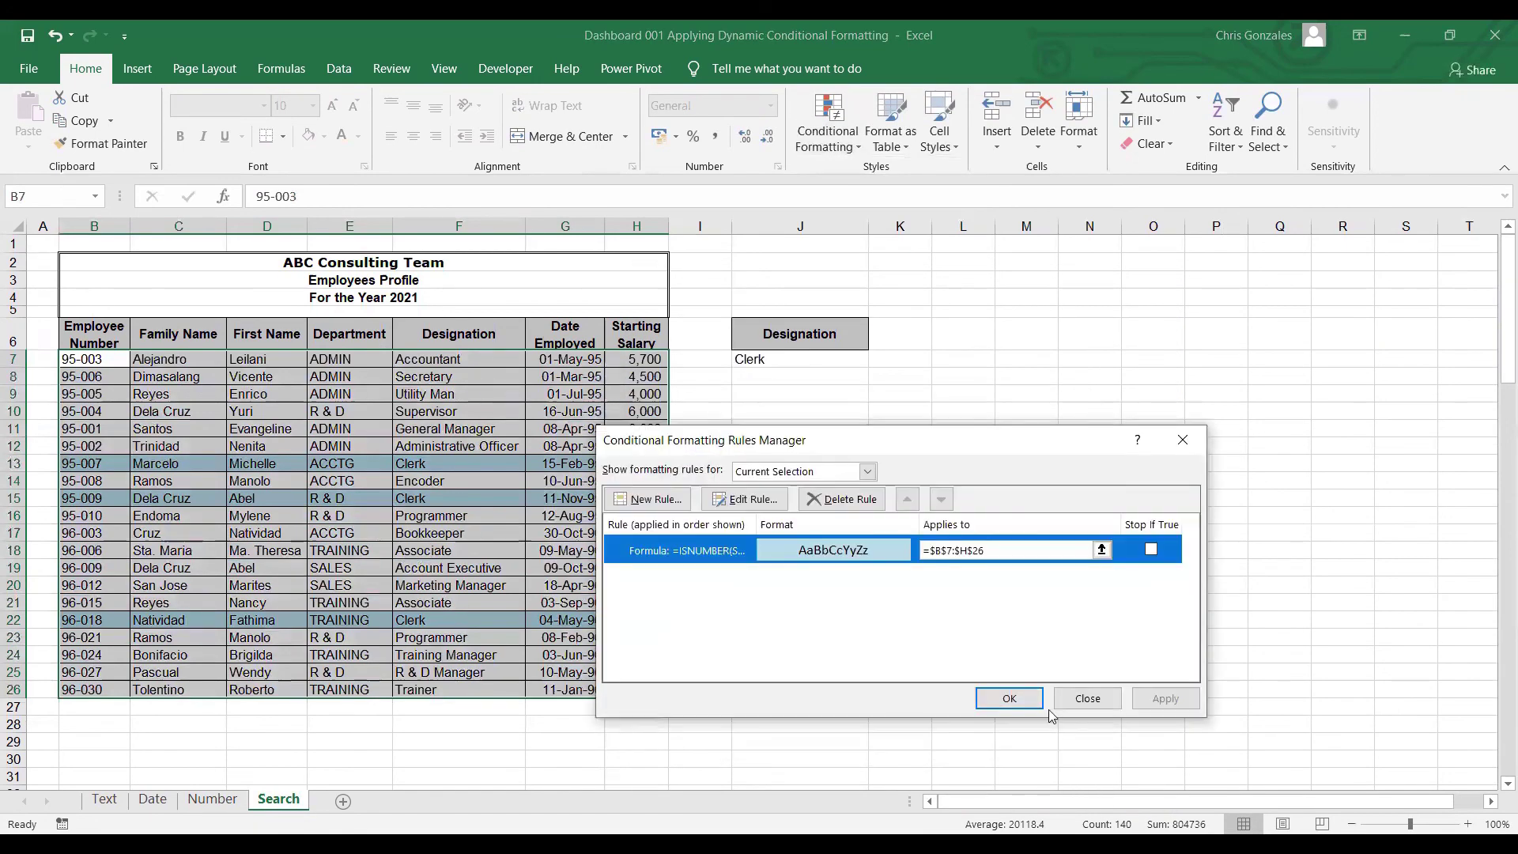
{"action": "left_click", "coordinate": [1057, 700]}
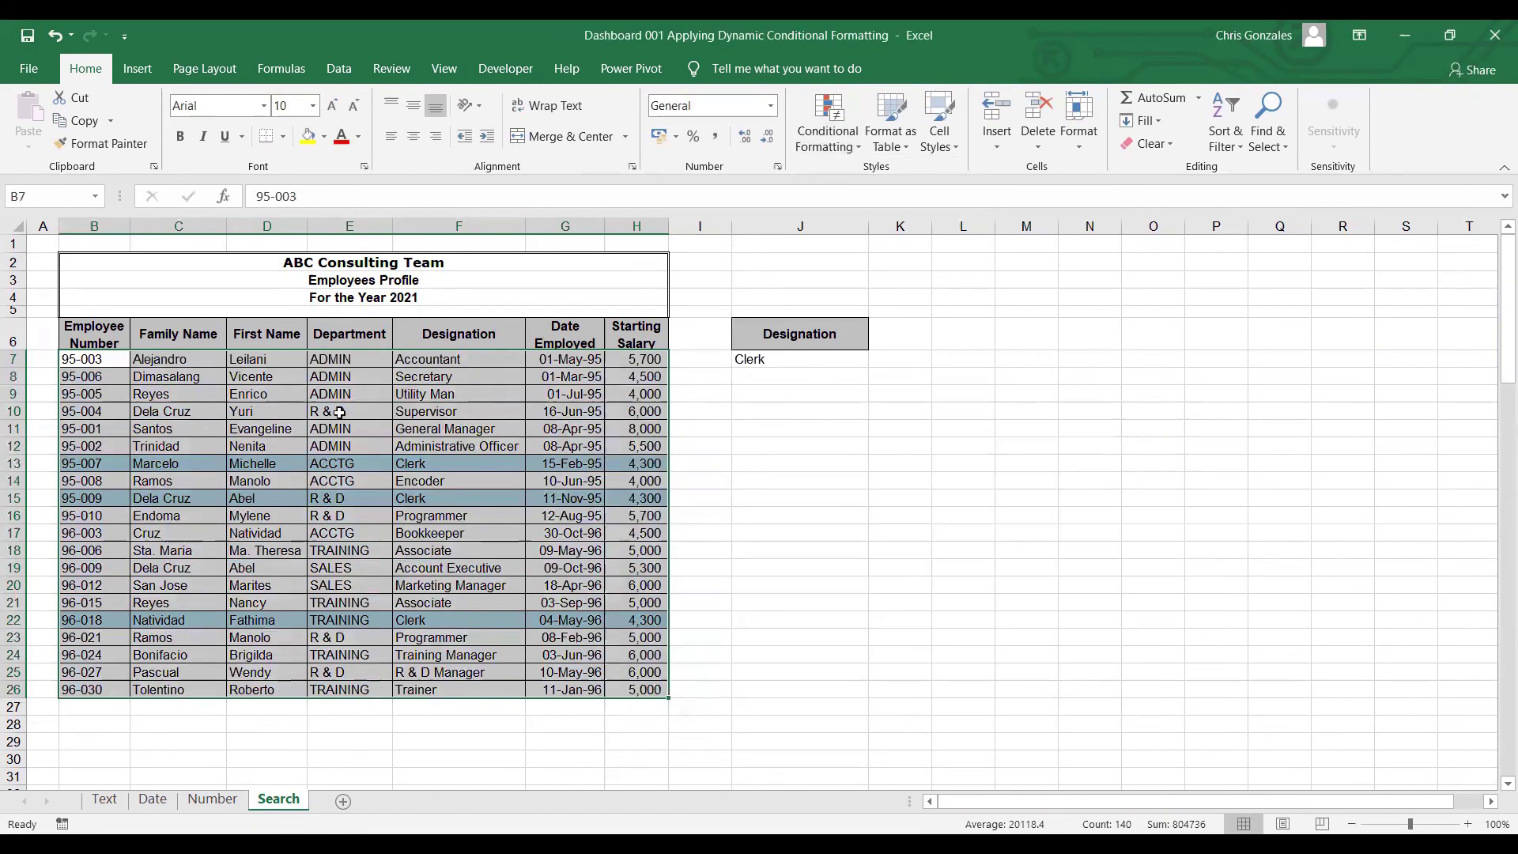
{"action": "left_click", "coordinate": [95, 328]}
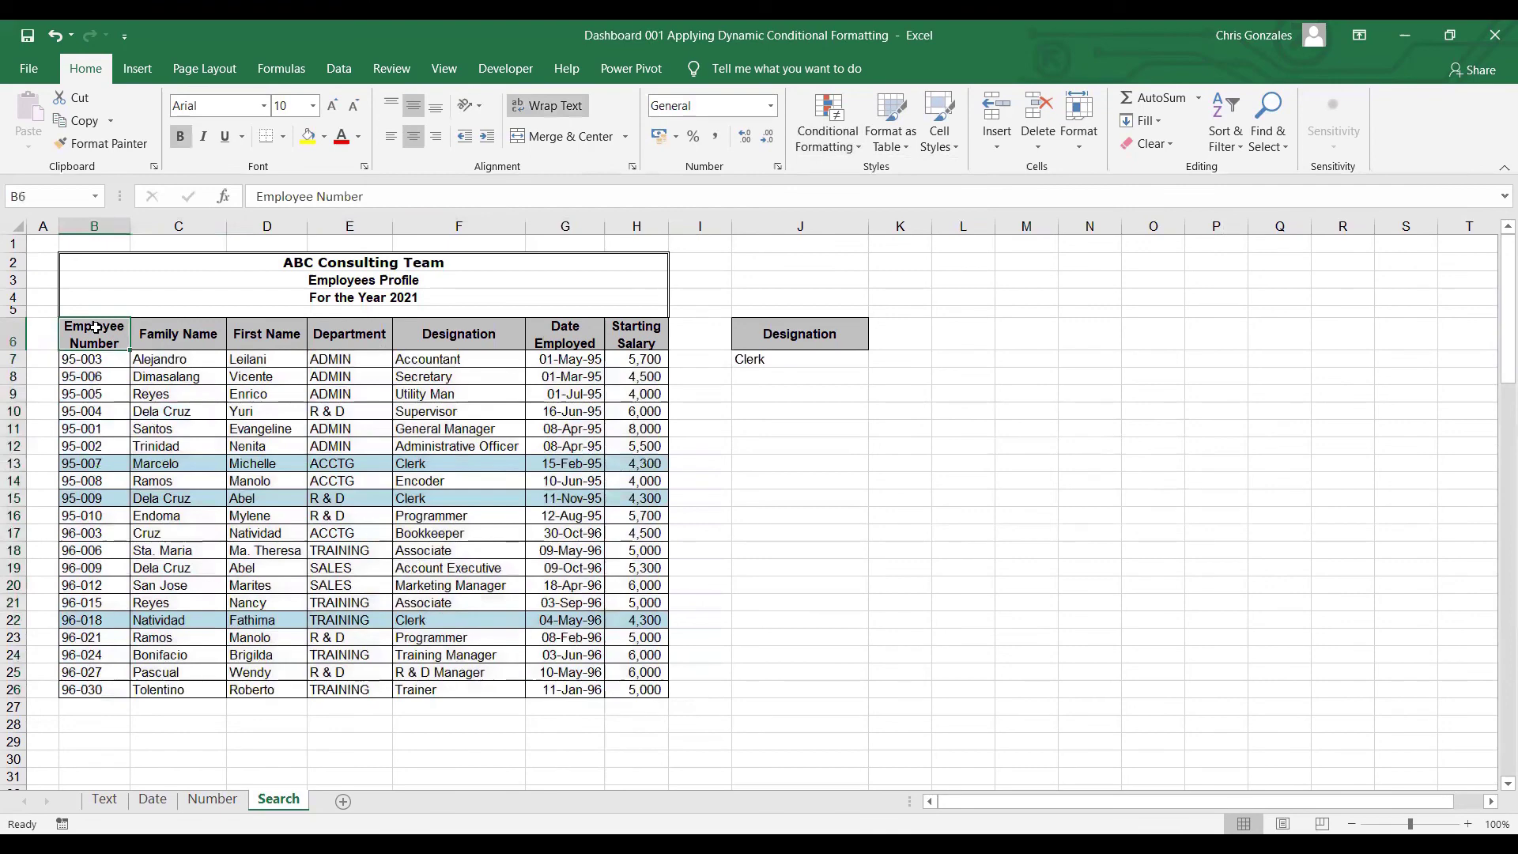